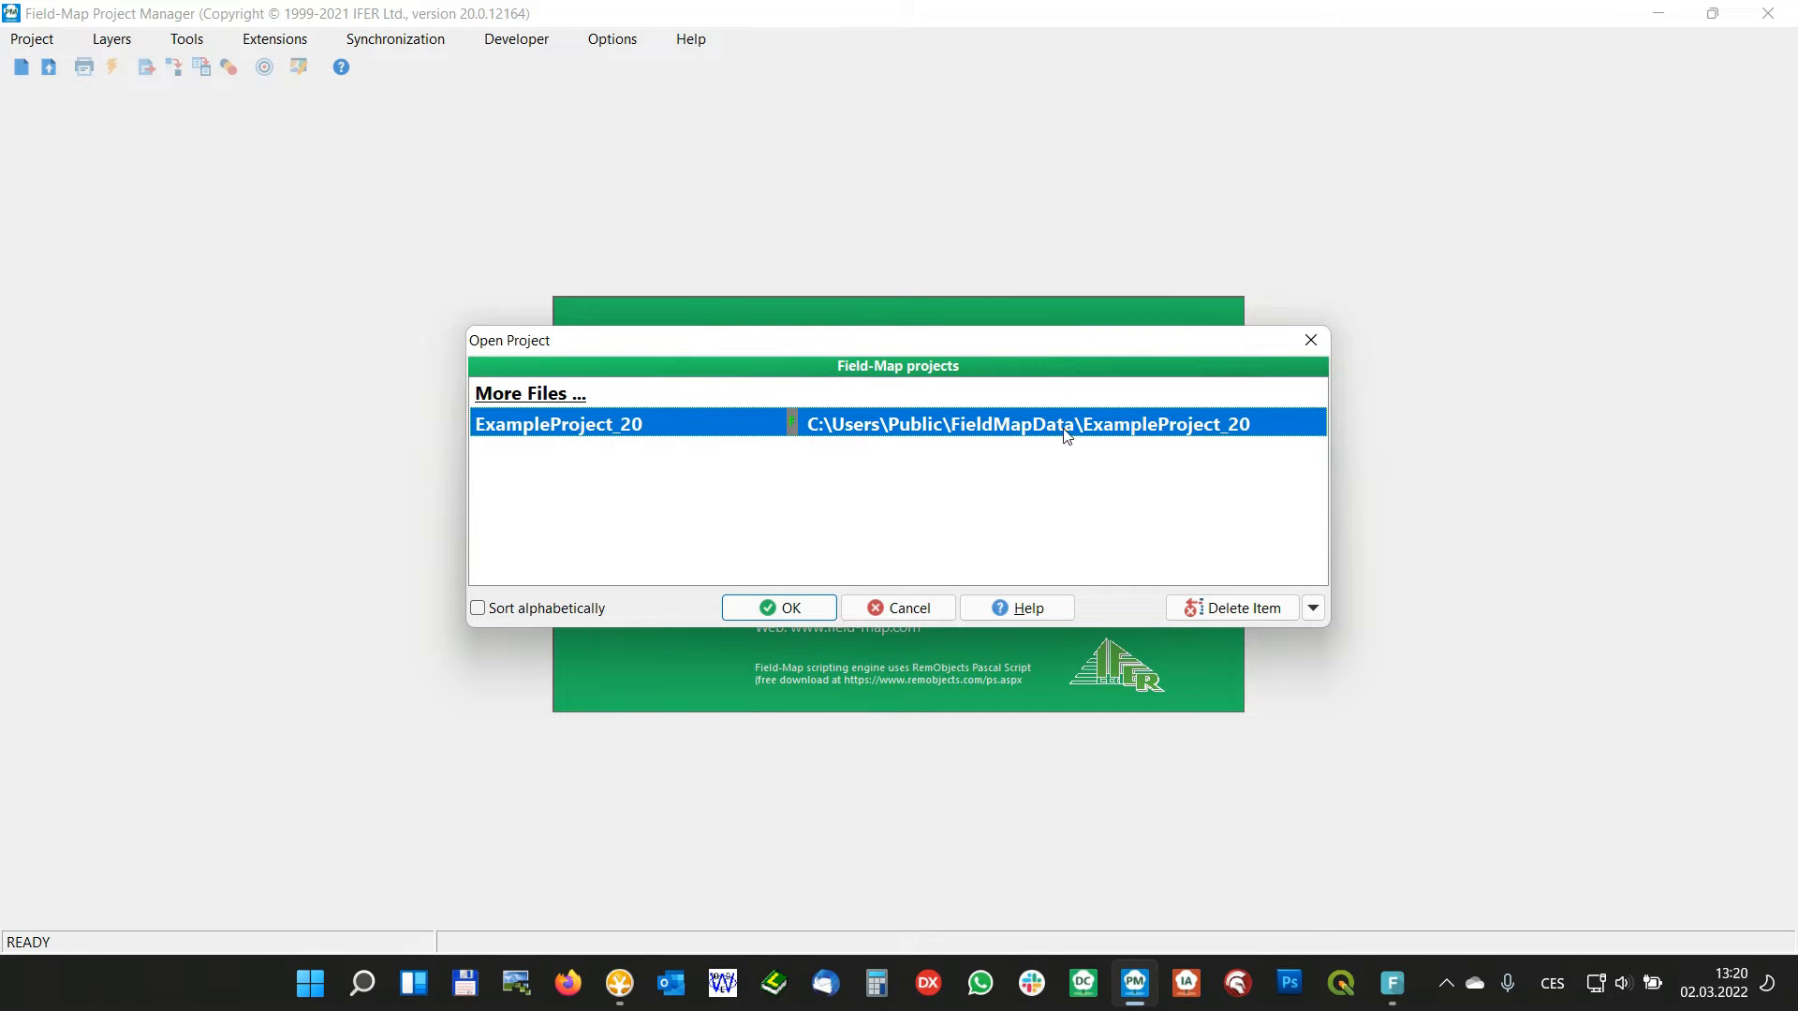
Open the project ExampleProject_20 and display the Site layer's attributes, including the GrassCover attribute definition
left_click(789, 608)
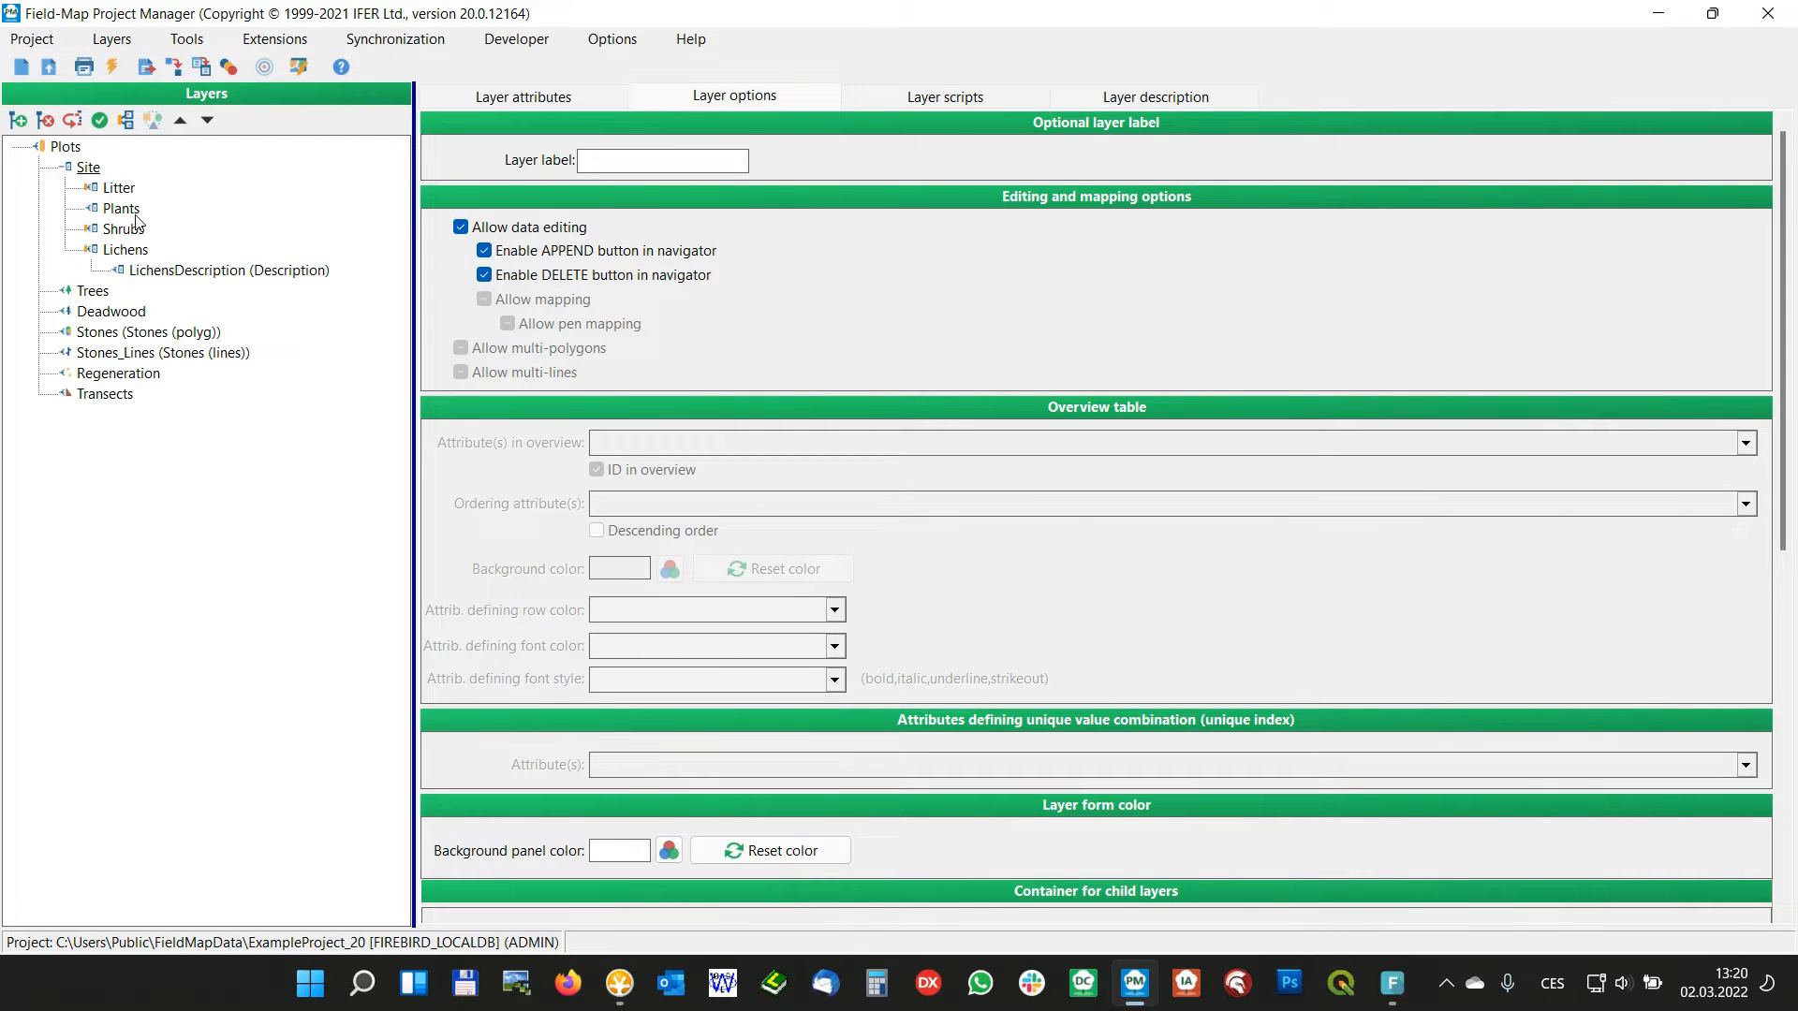
left_click(86, 167)
left_click(502, 103)
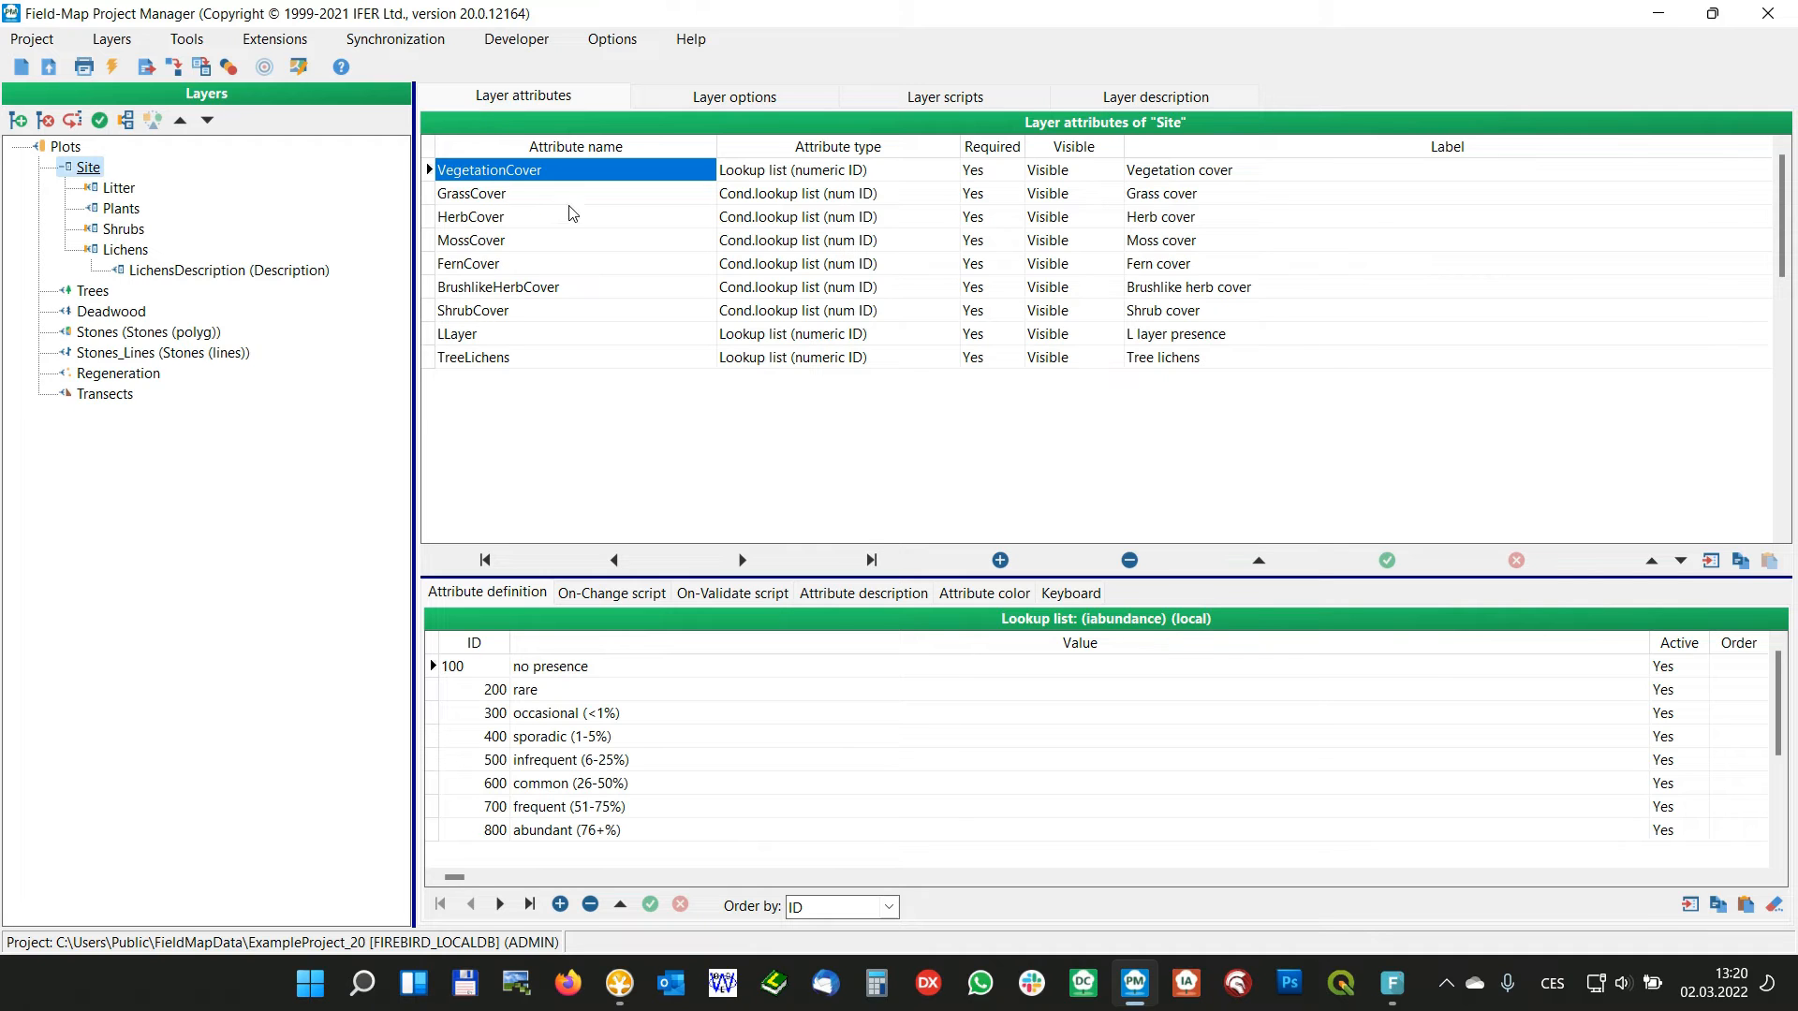
left_click(534, 198)
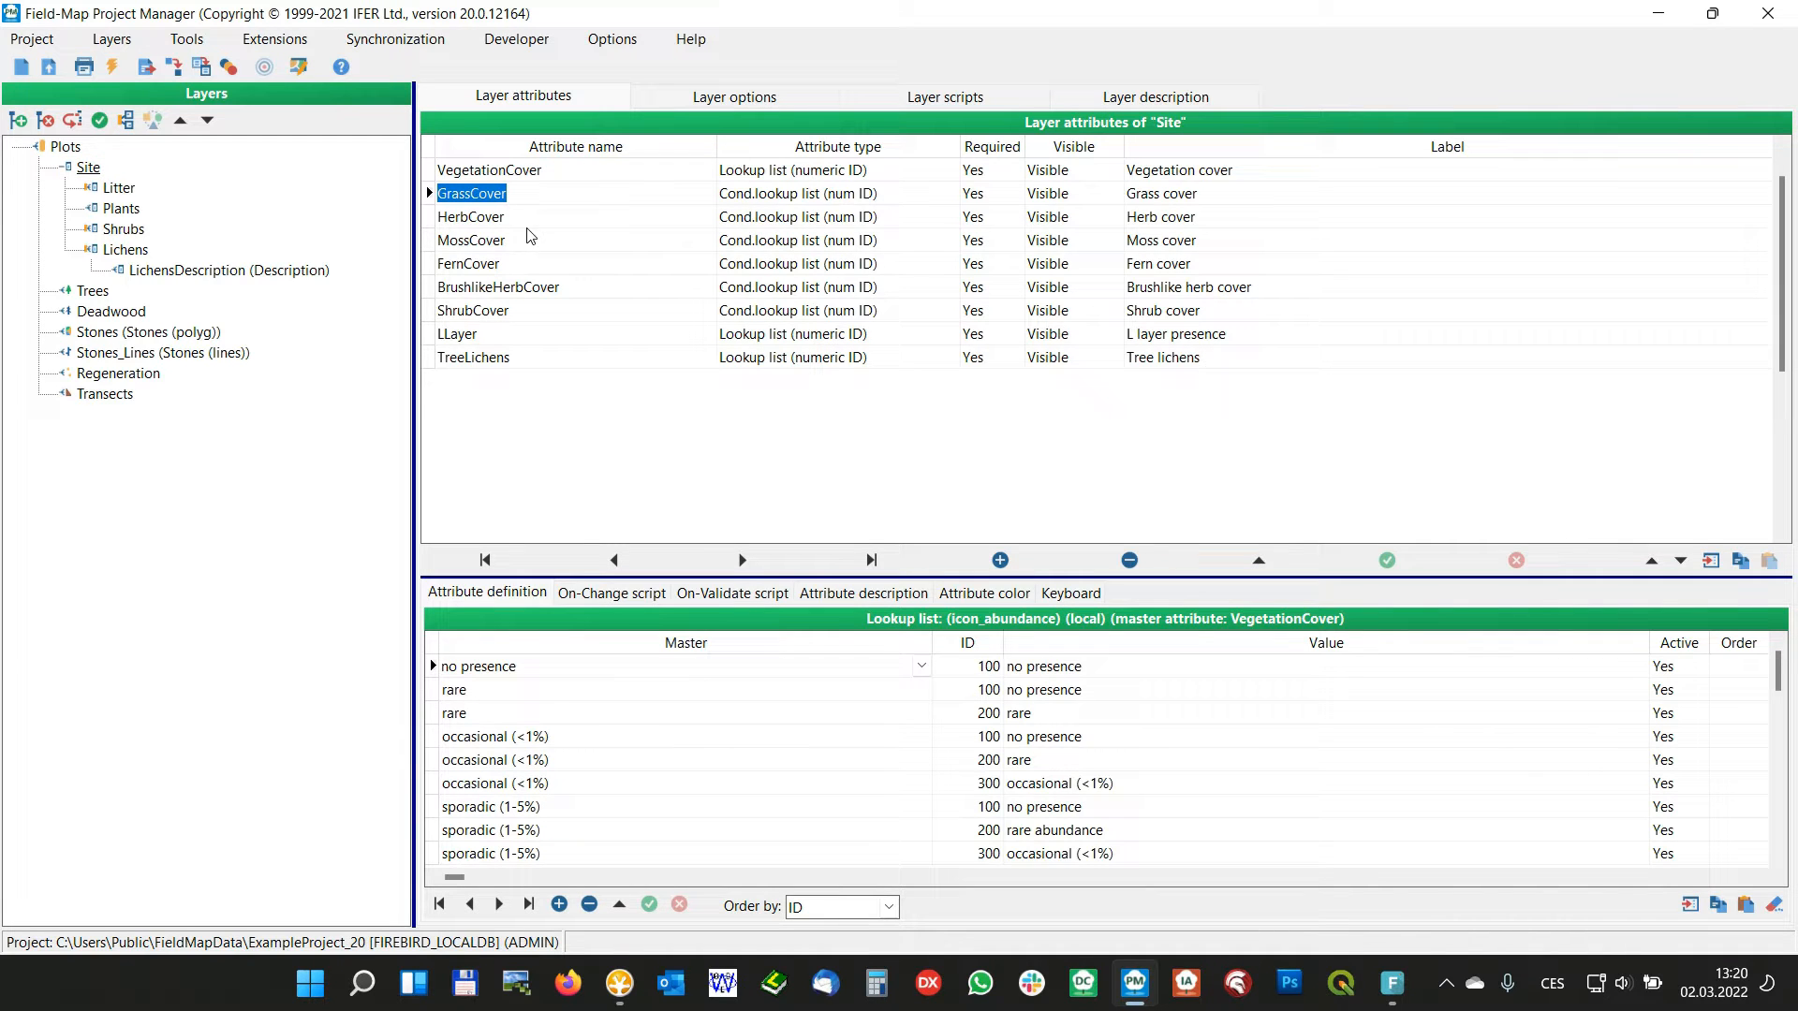
Review the attributes of Site's child layers Litter, Plants, Shrubs and Lichens, then return to the Site layer
left_click(116, 189)
left_click(120, 209)
left_click(124, 230)
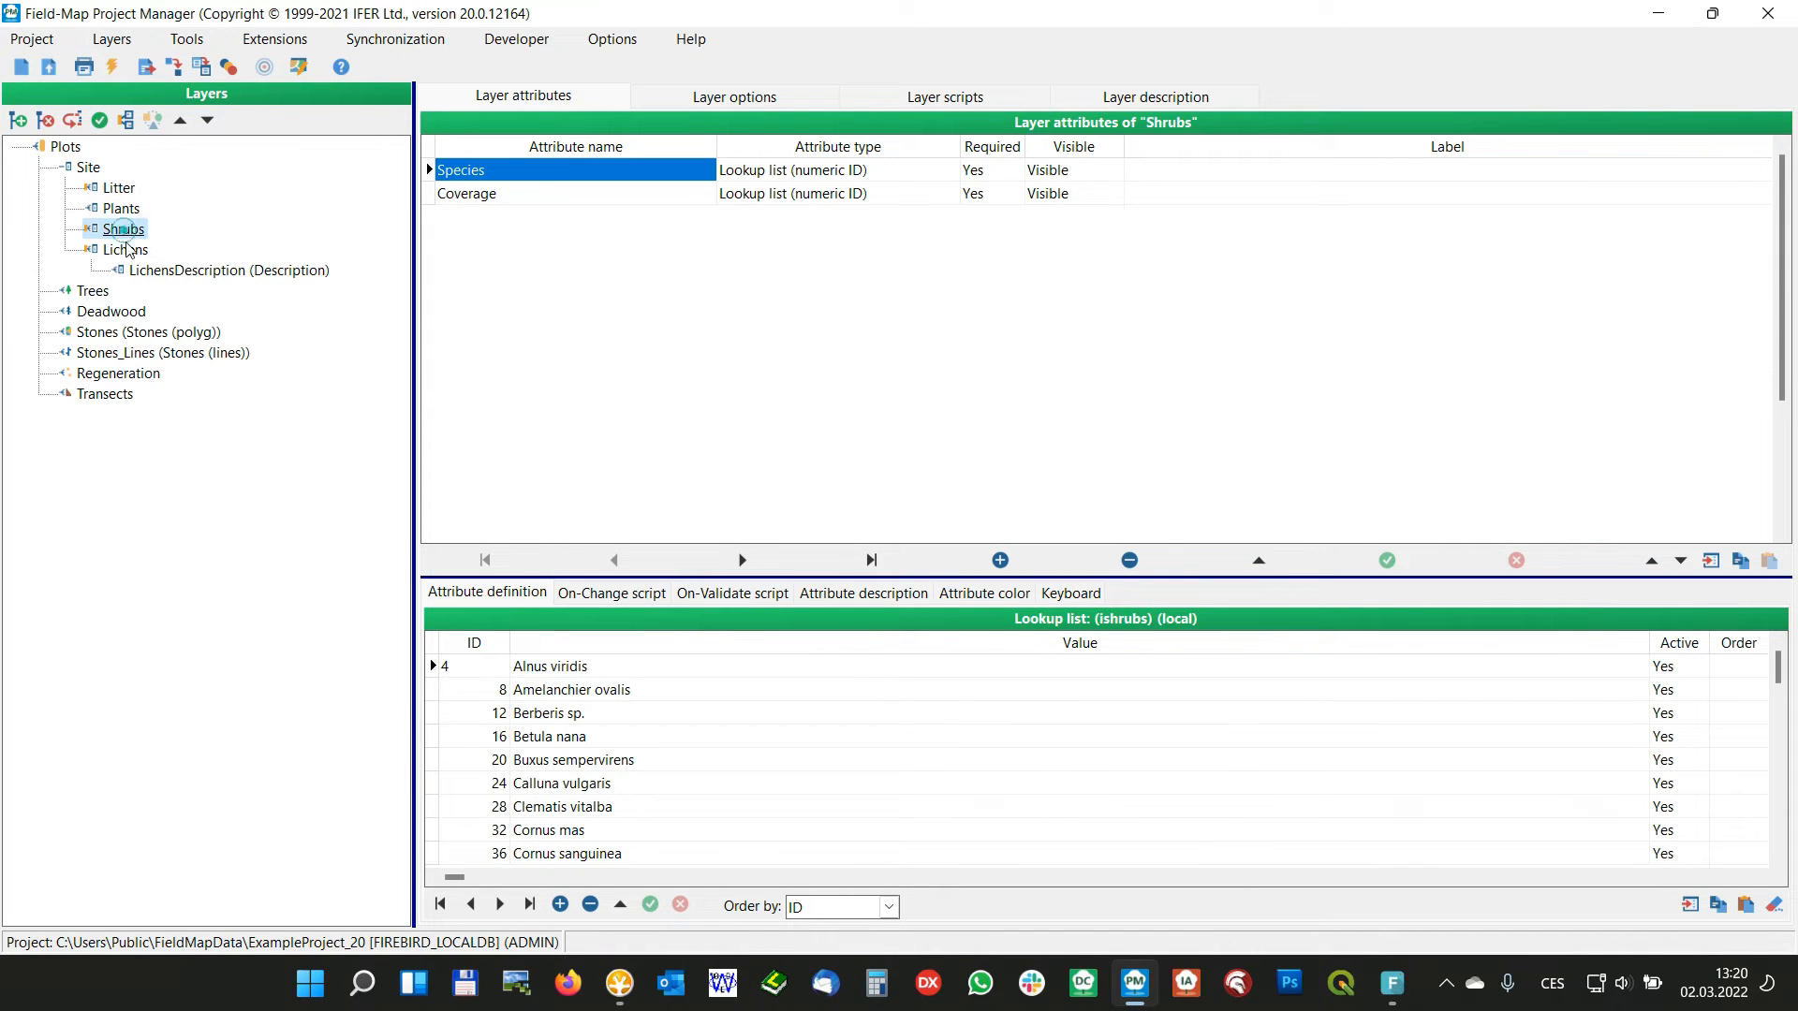
left_click(126, 253)
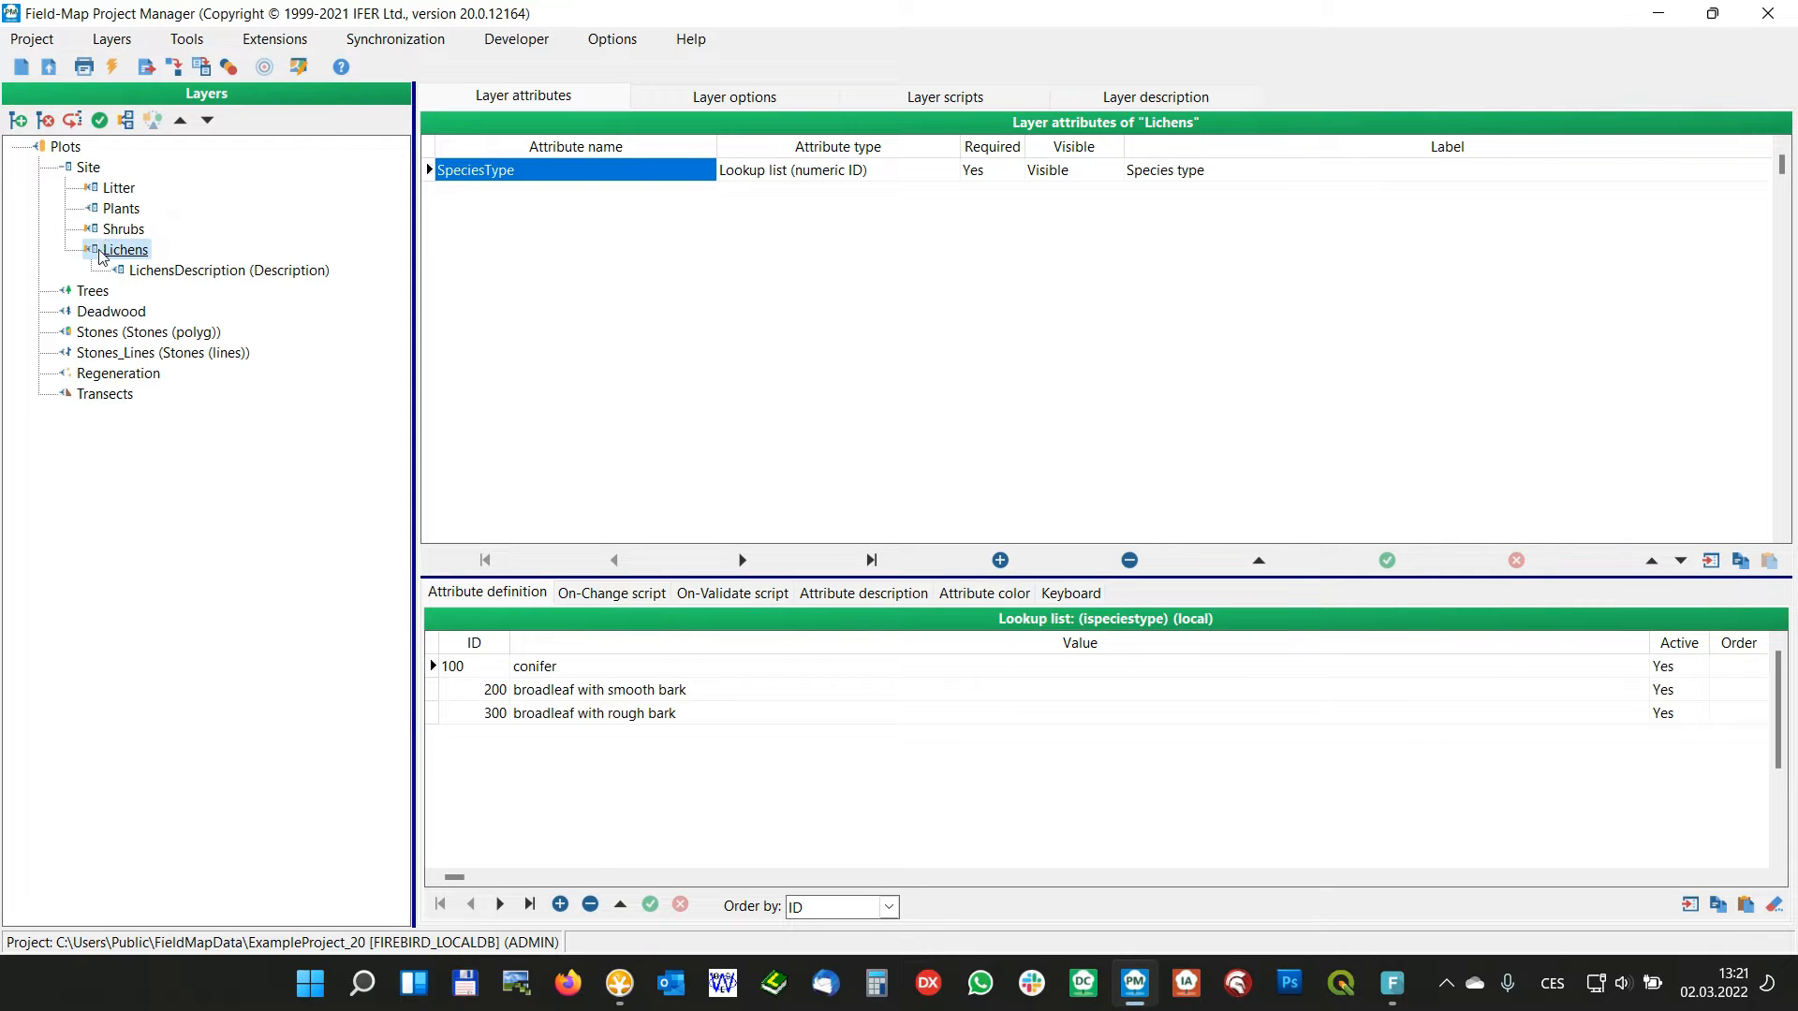
left_click(88, 169)
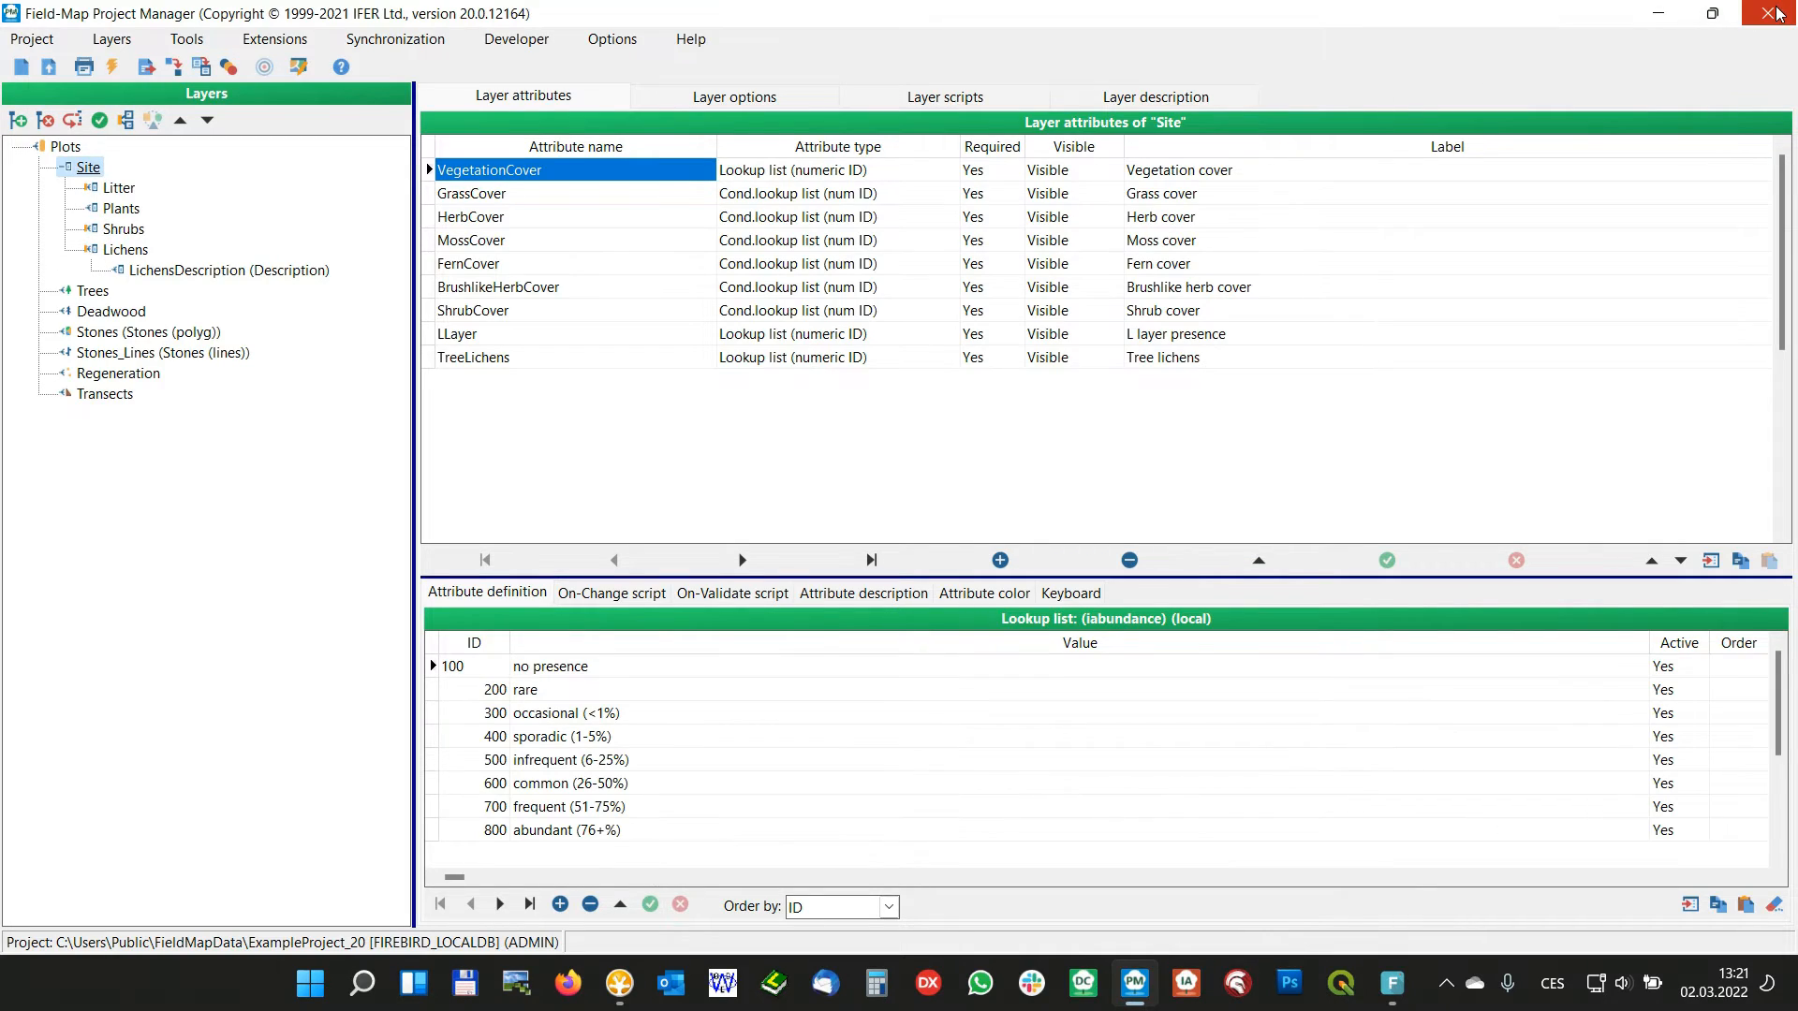
Close the project manager, open ExampleProject_20 in Field-Map Data Collector and show the plot's Site form
left_click(1752, 11)
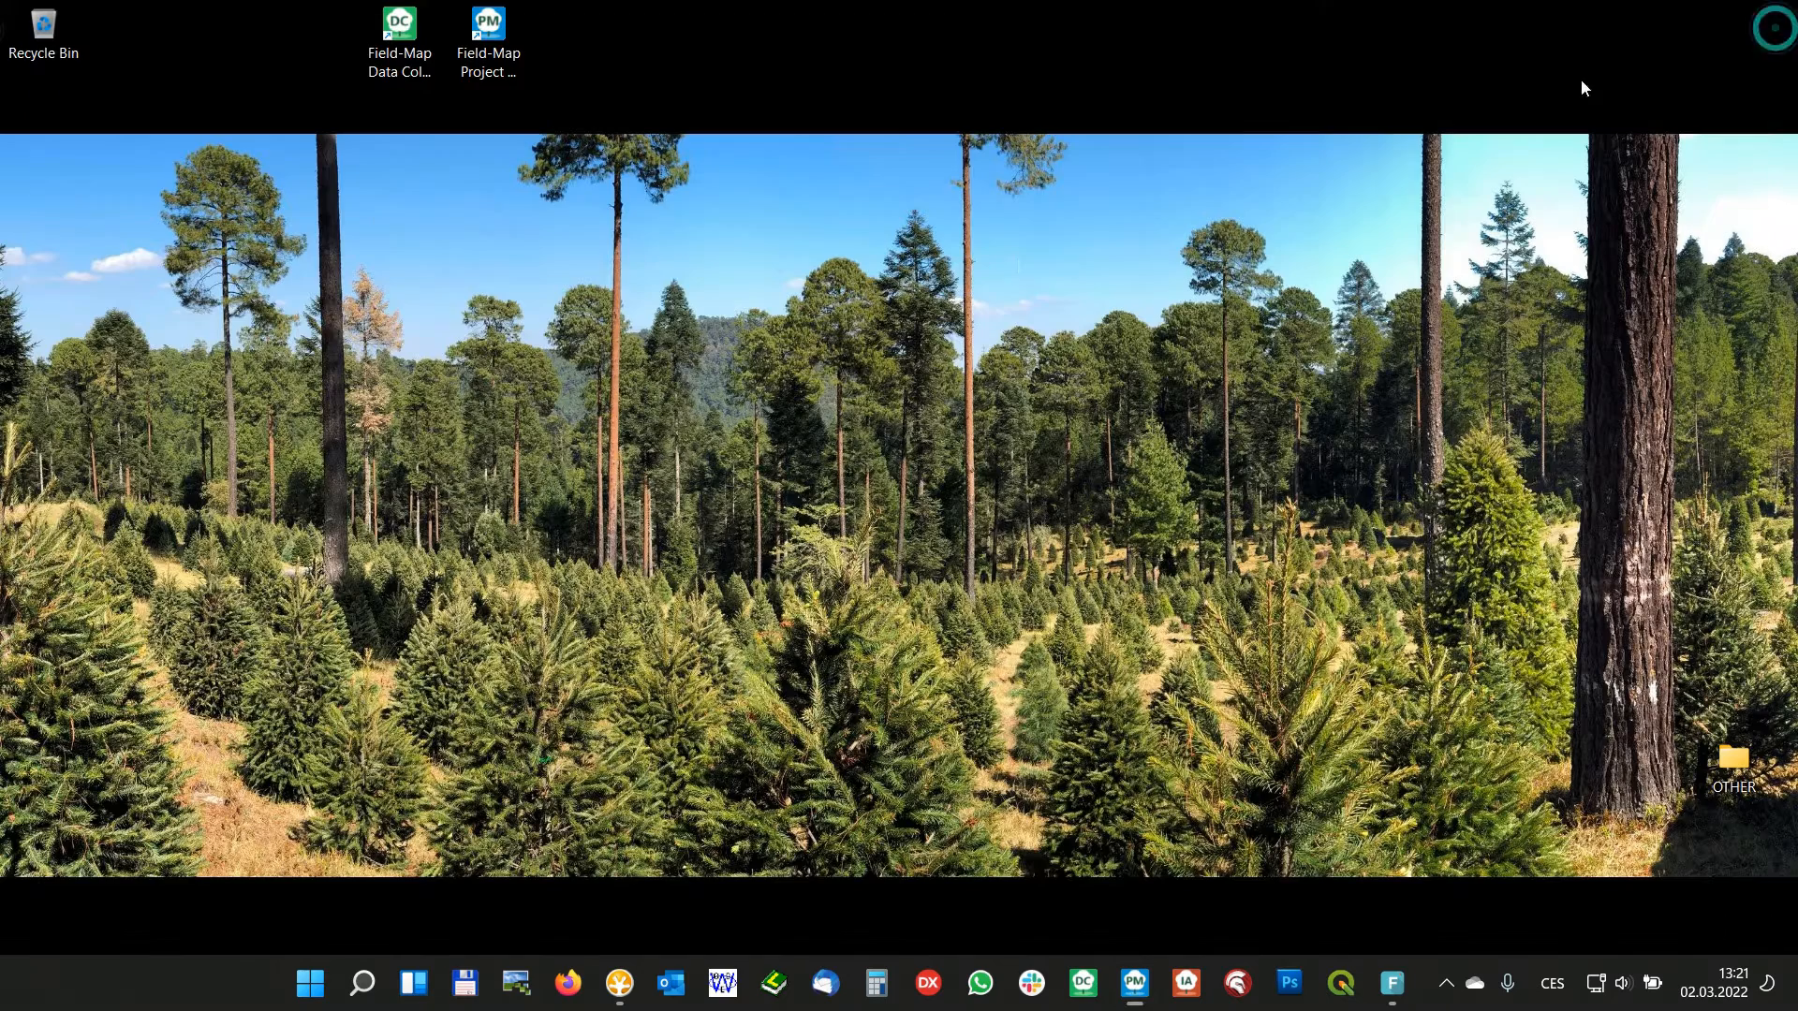
double_click(400, 63)
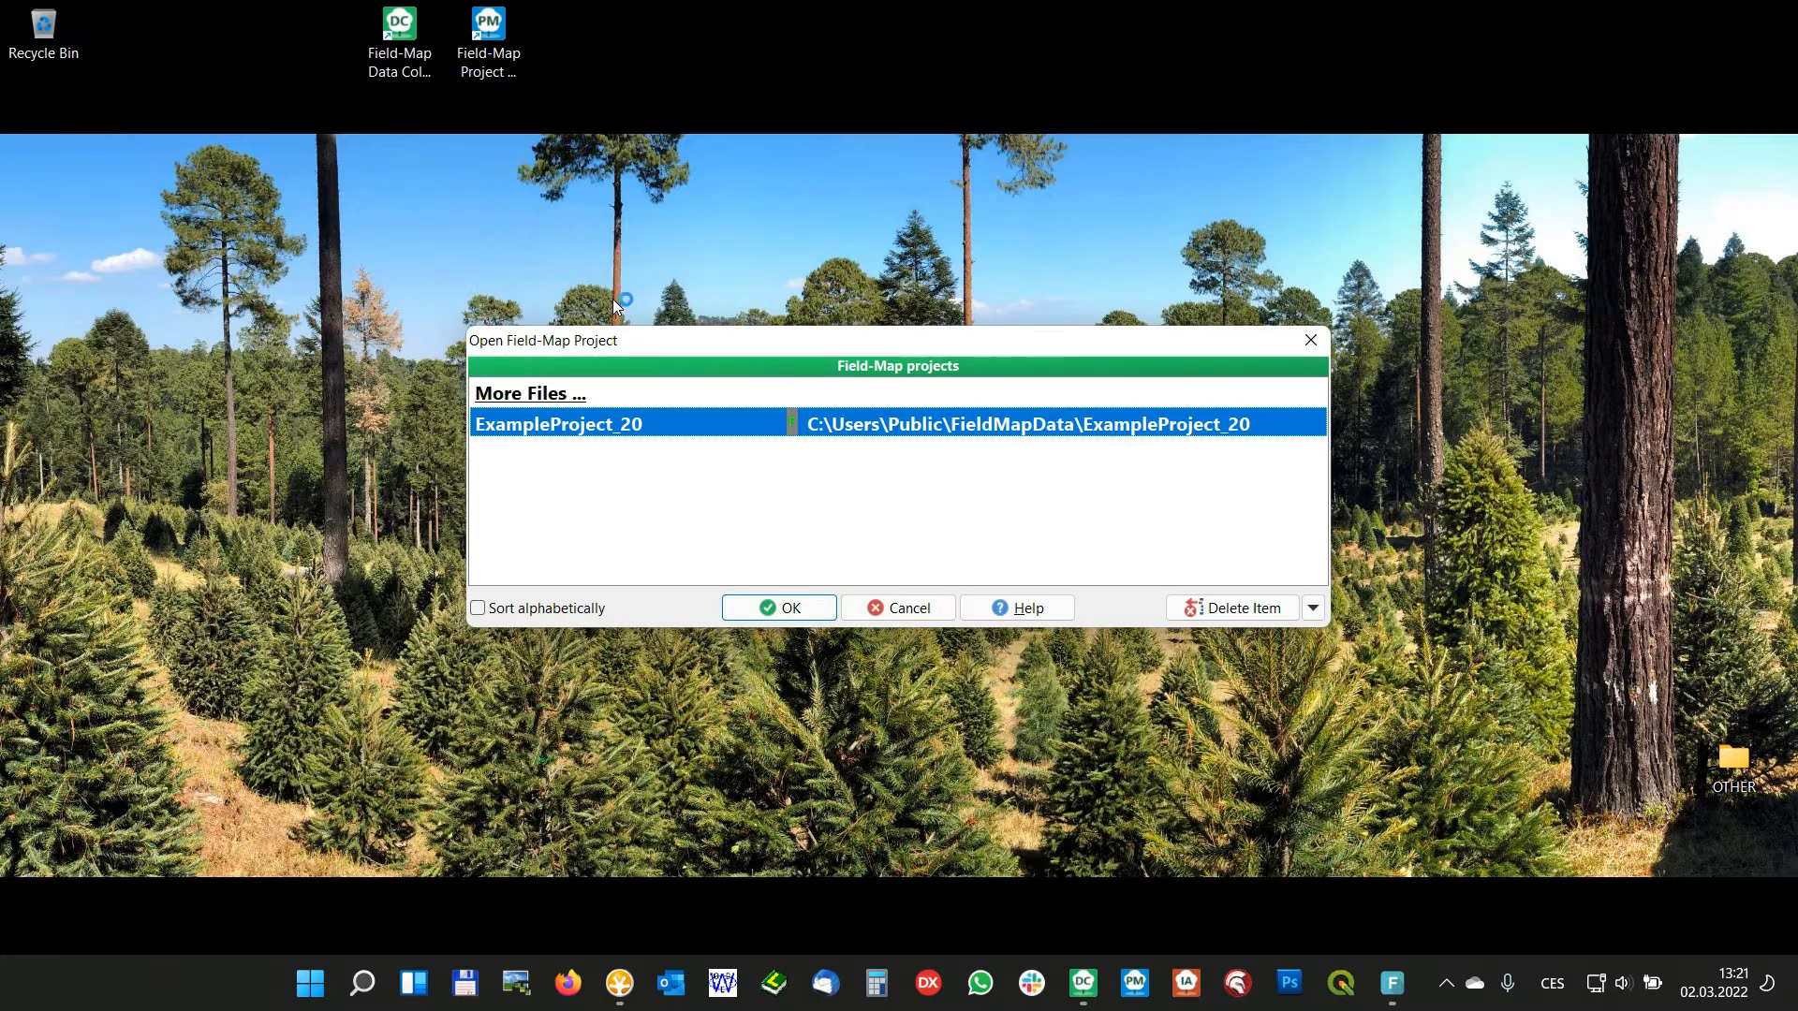
left_click(783, 609)
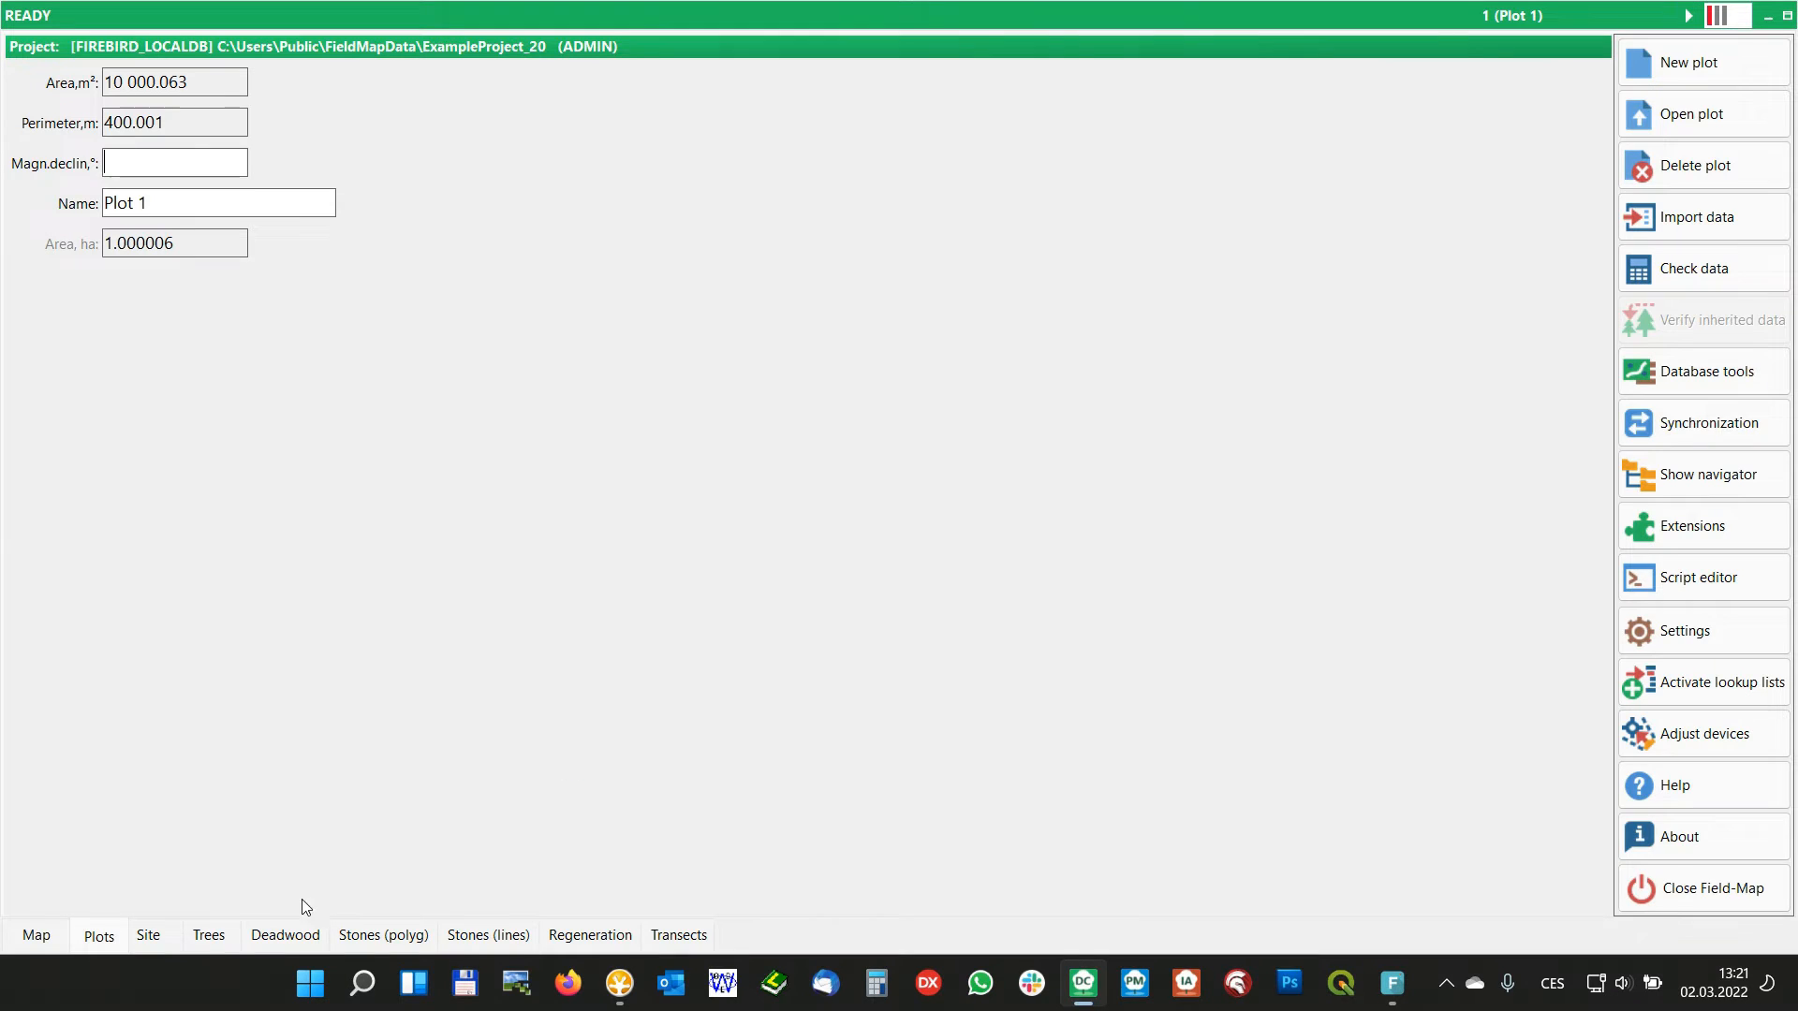
left_click(150, 936)
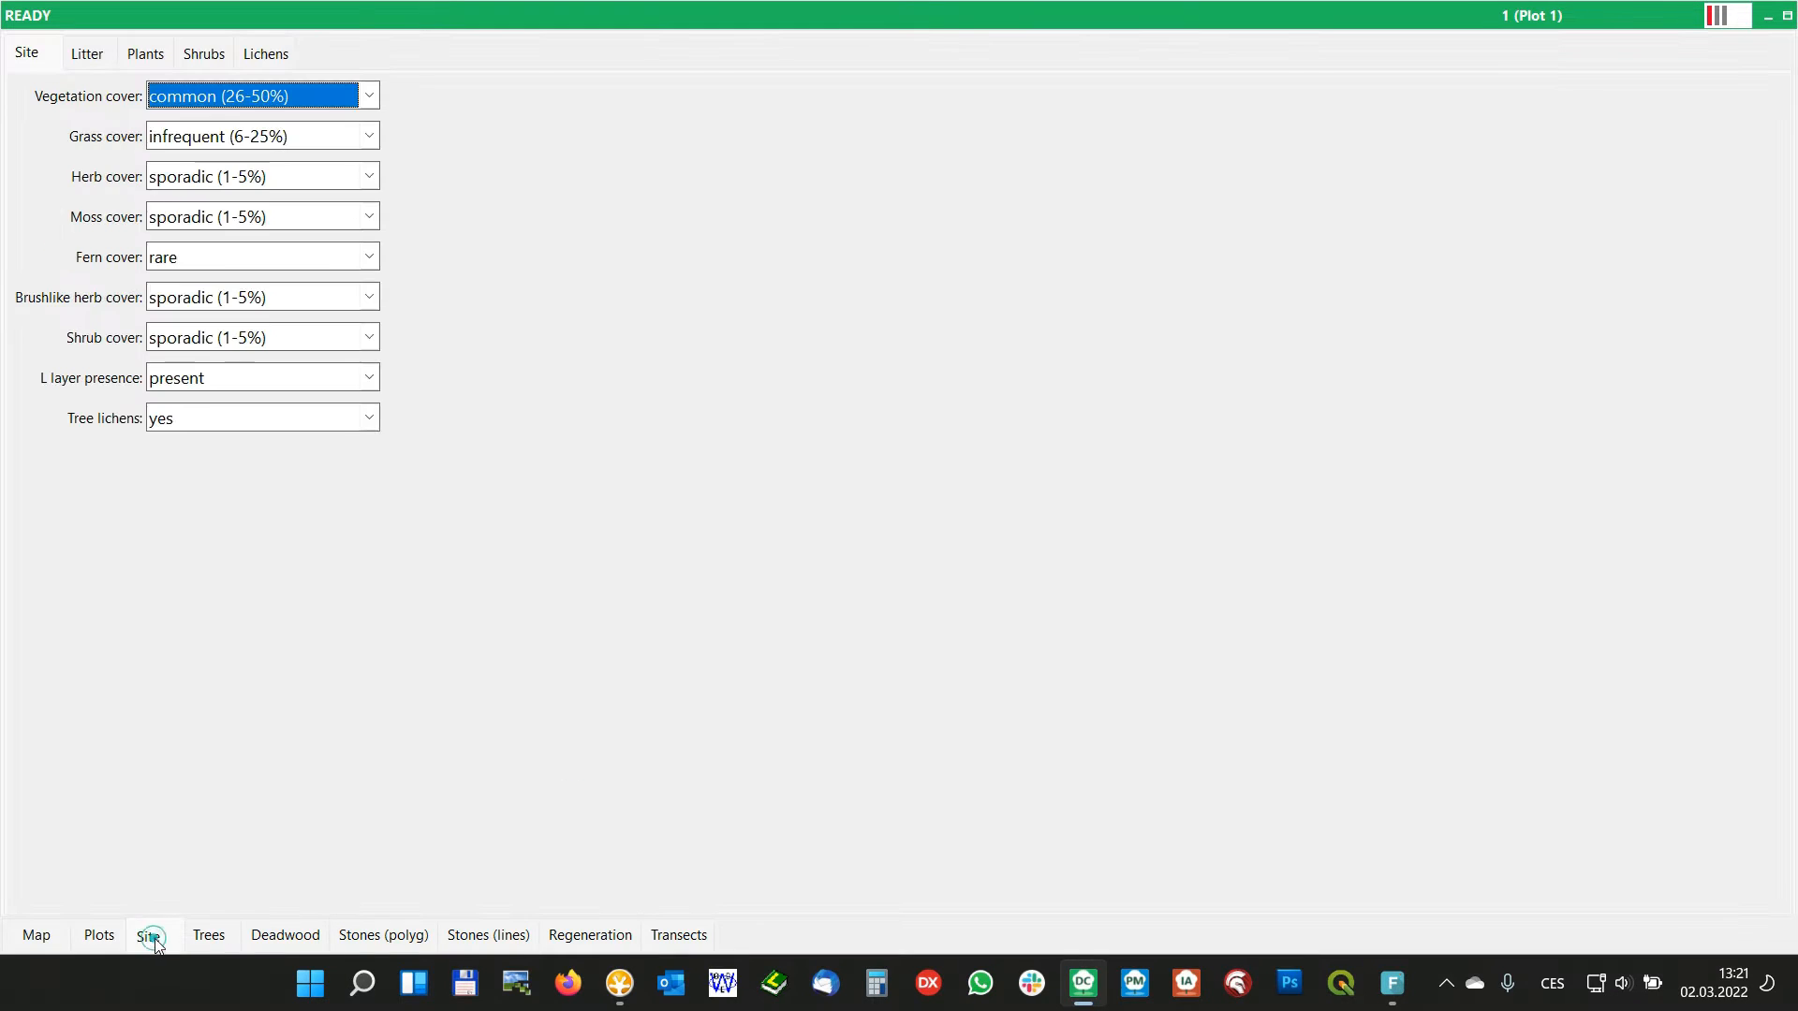
Examine how the Litter, Plants, Shrubs and Lichens child layers are laid out as separate pages of the Site form
left_click(85, 56)
left_click(138, 54)
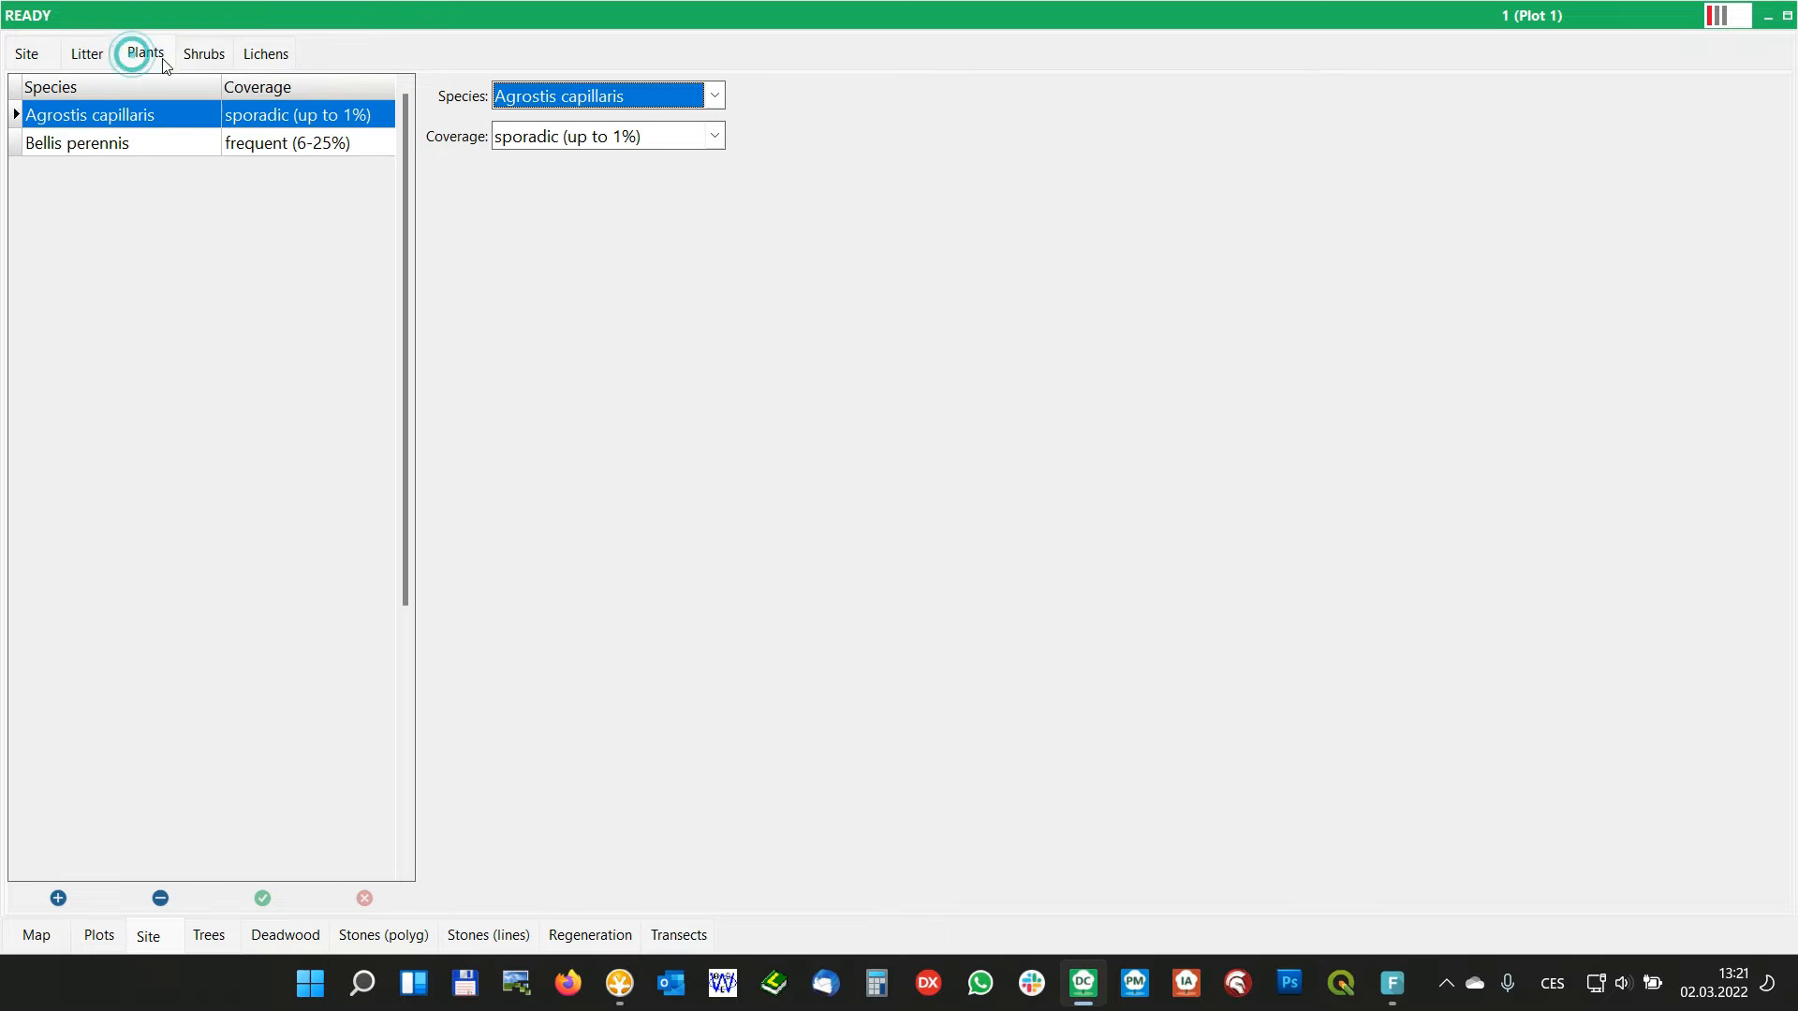
left_click(199, 58)
left_click(268, 56)
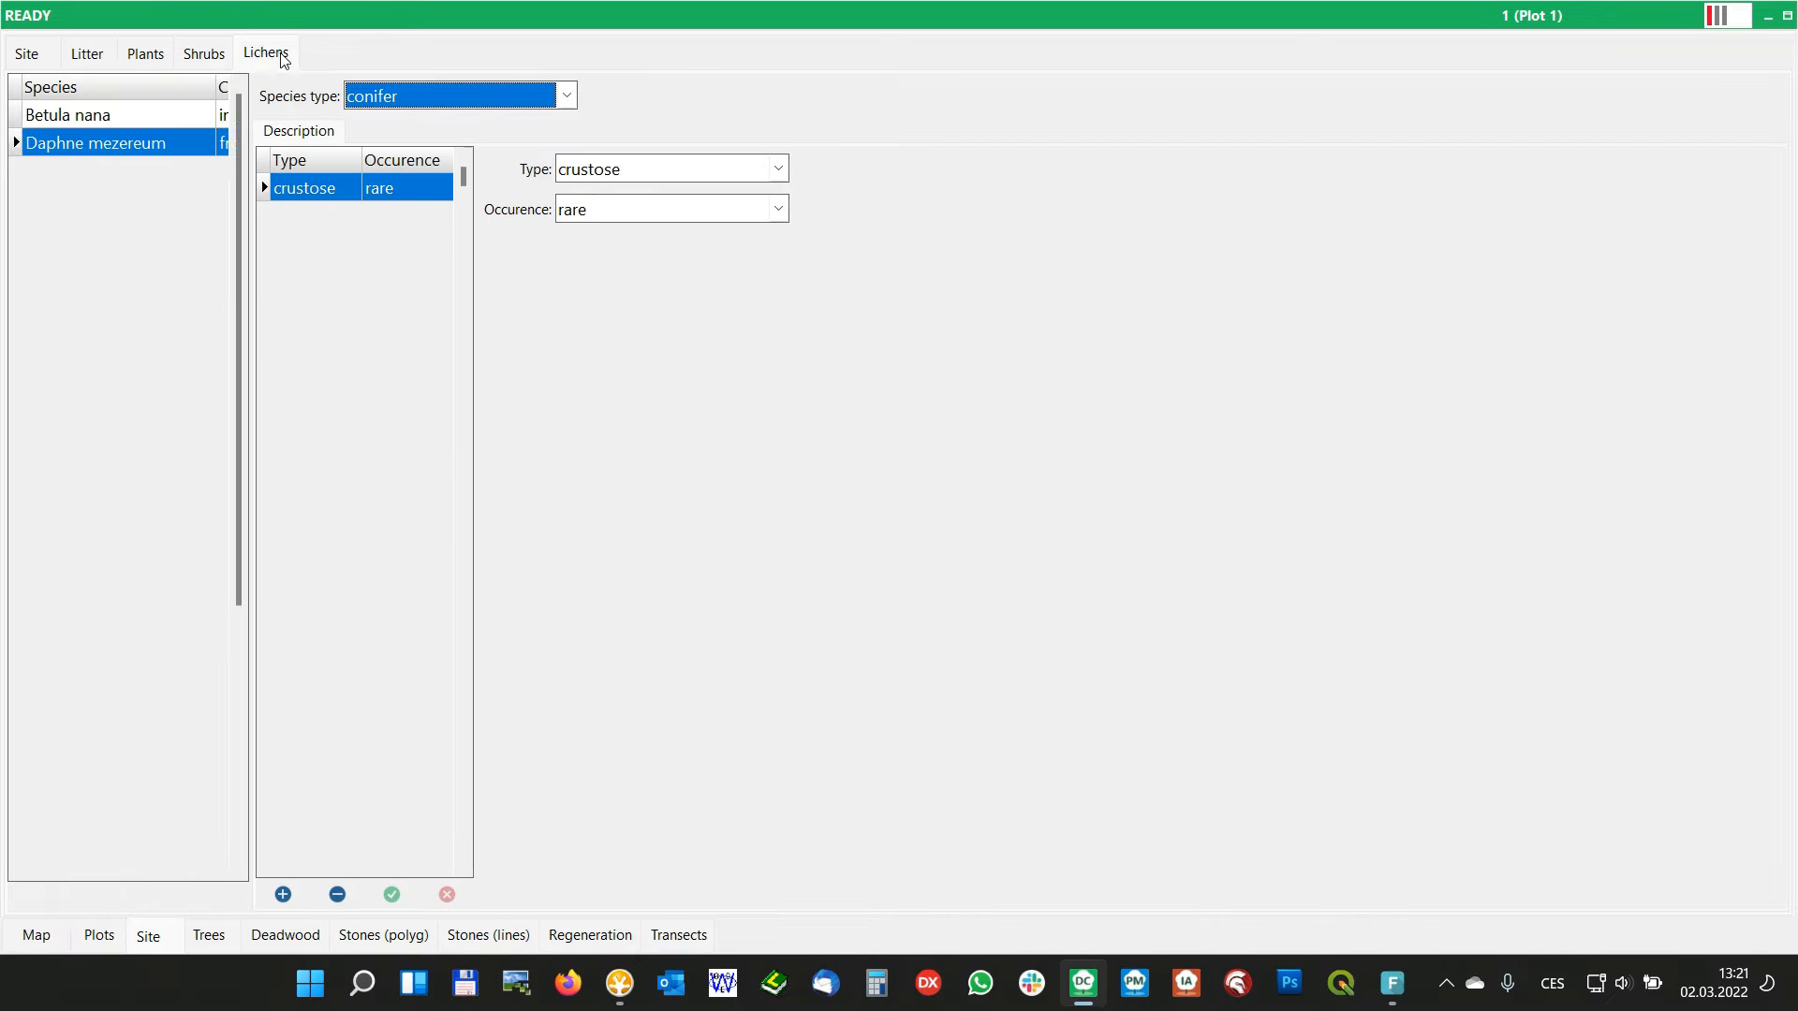
left_click(215, 58)
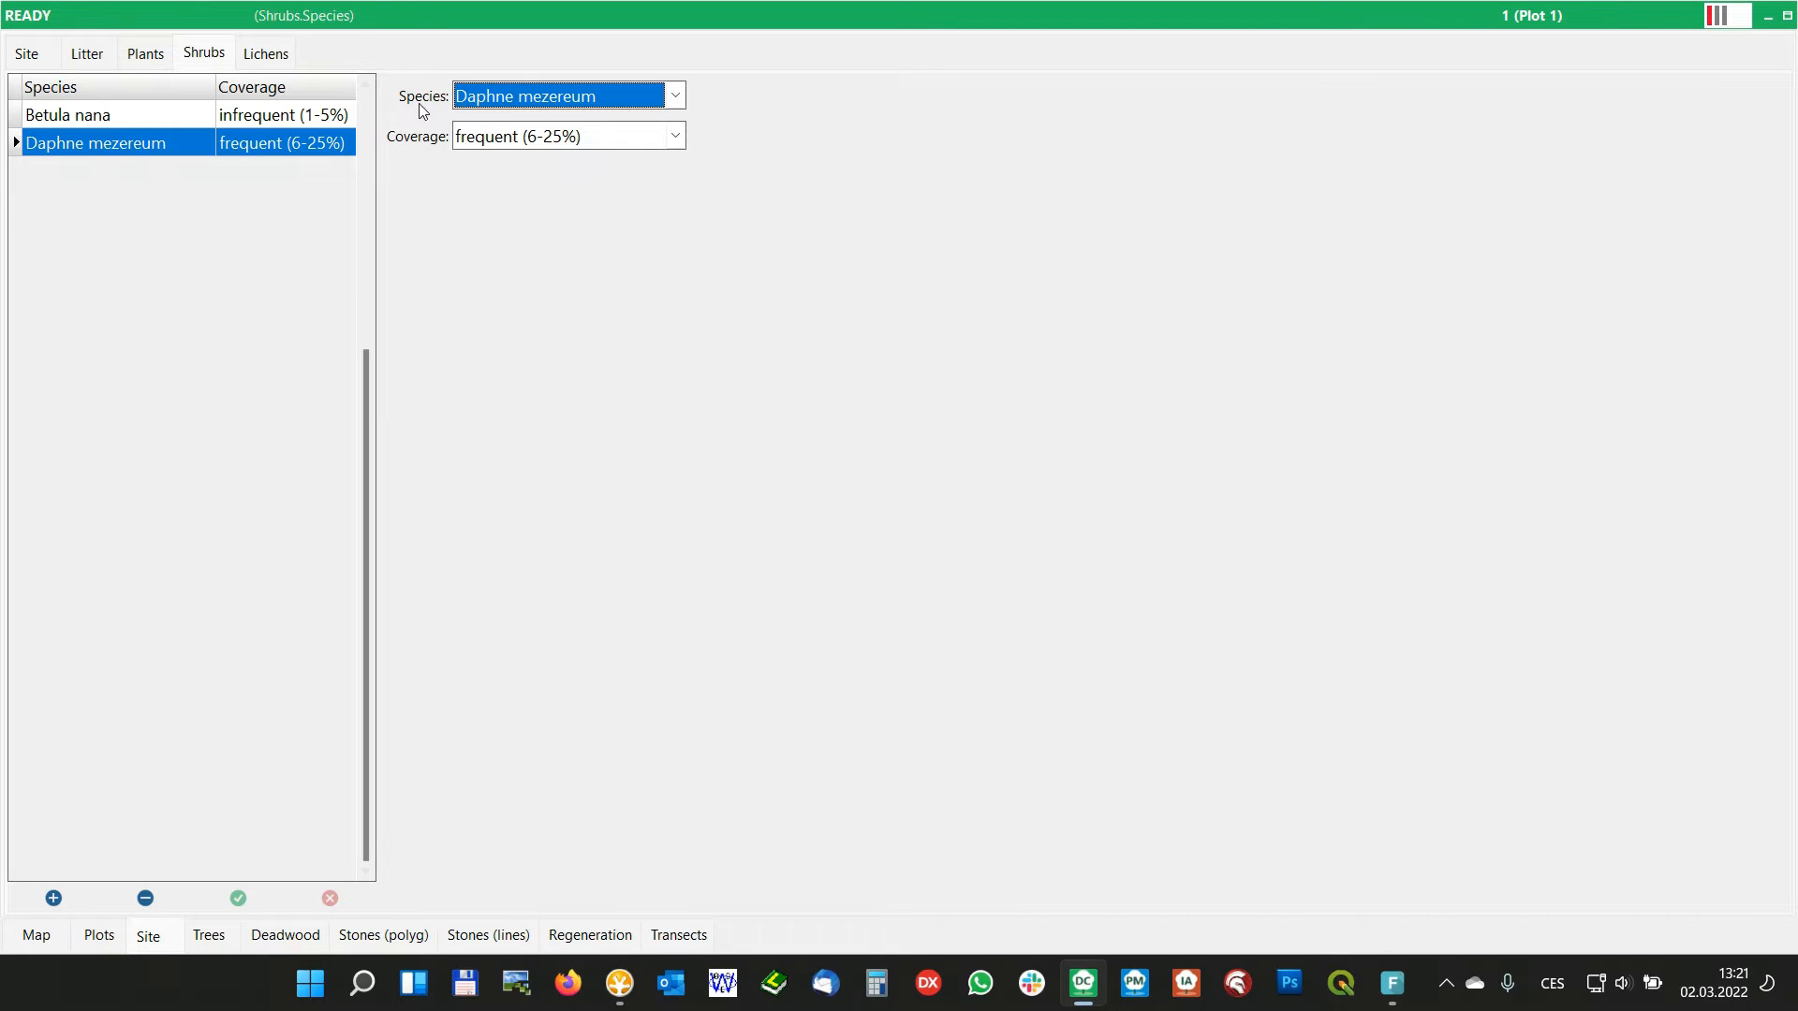
left_click(144, 54)
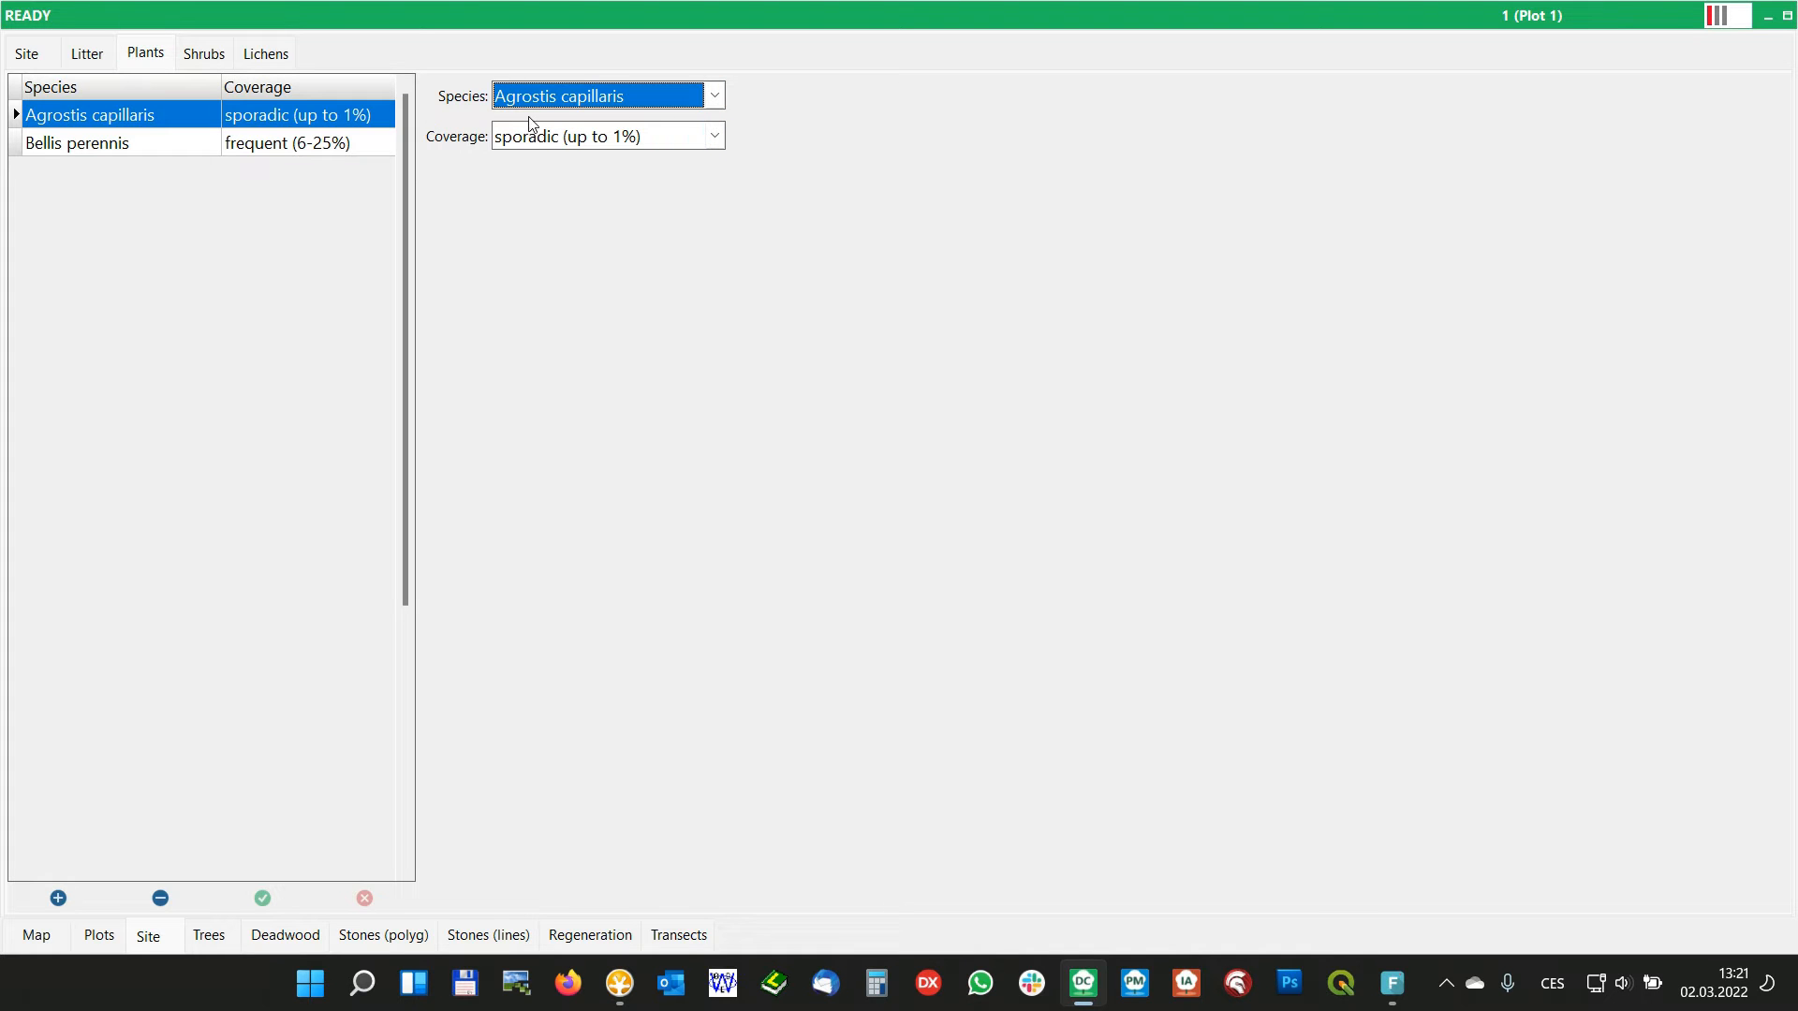
left_click(278, 61)
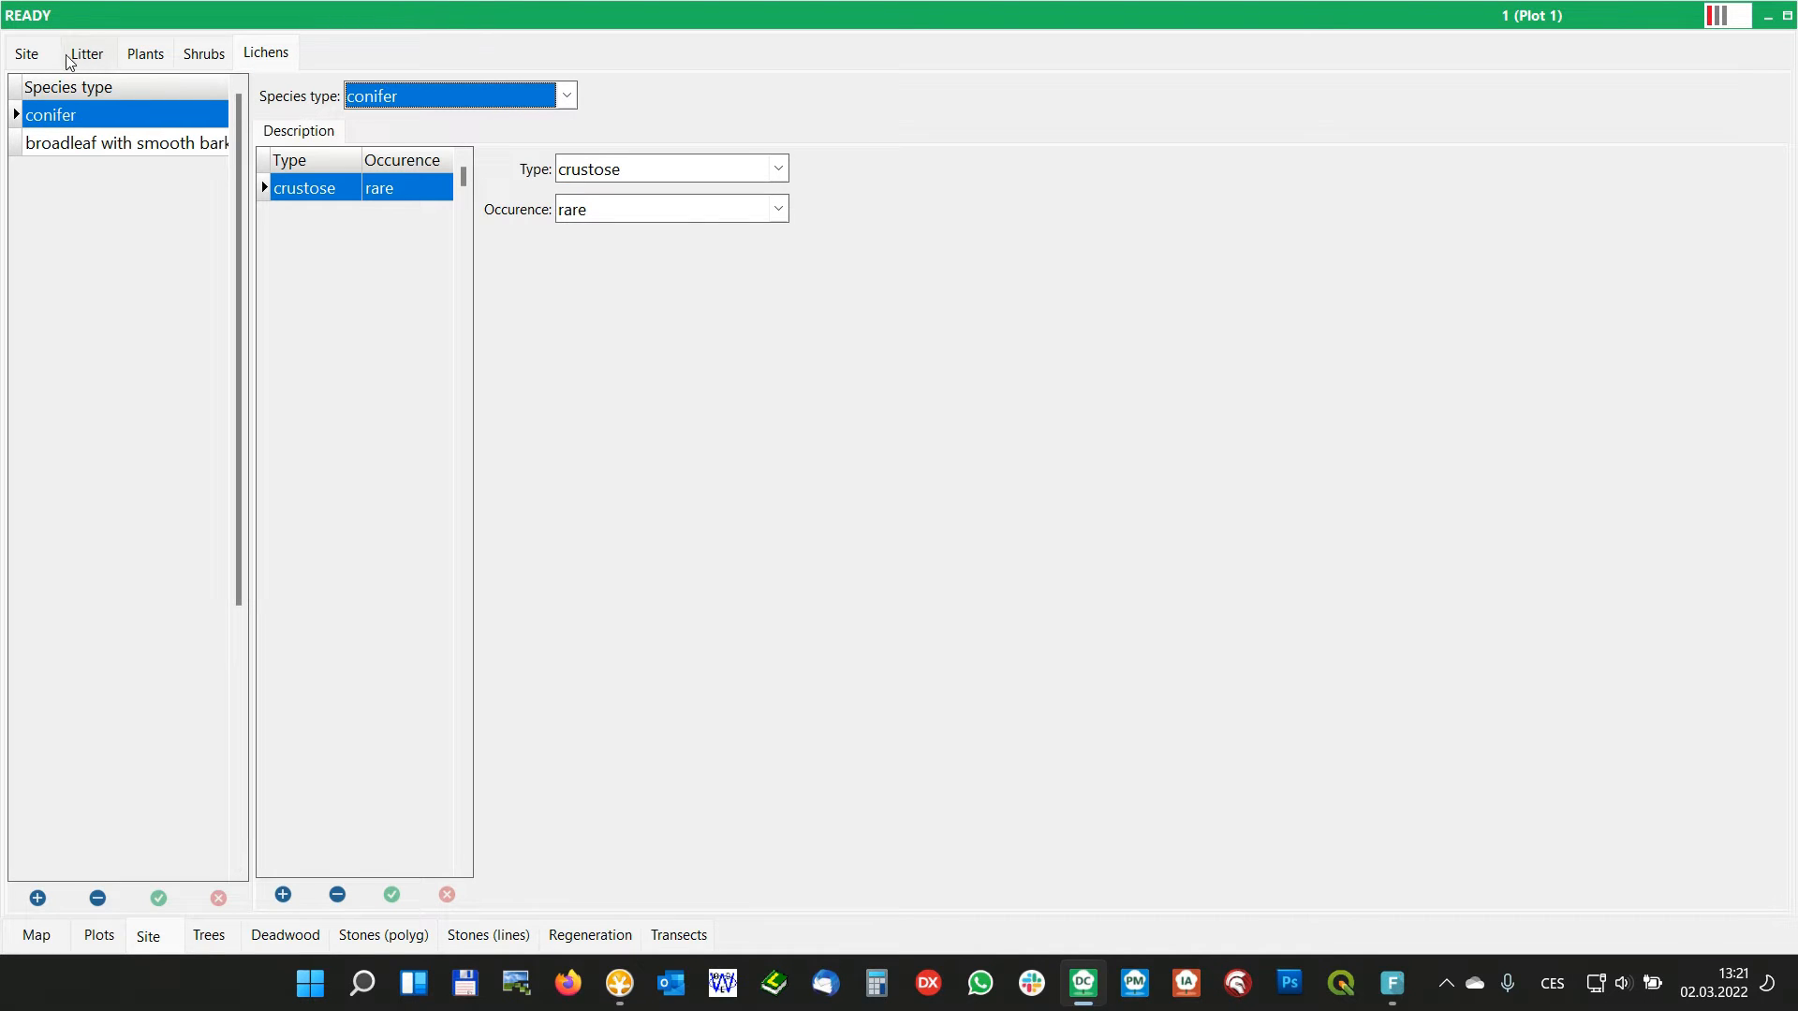
left_click(28, 54)
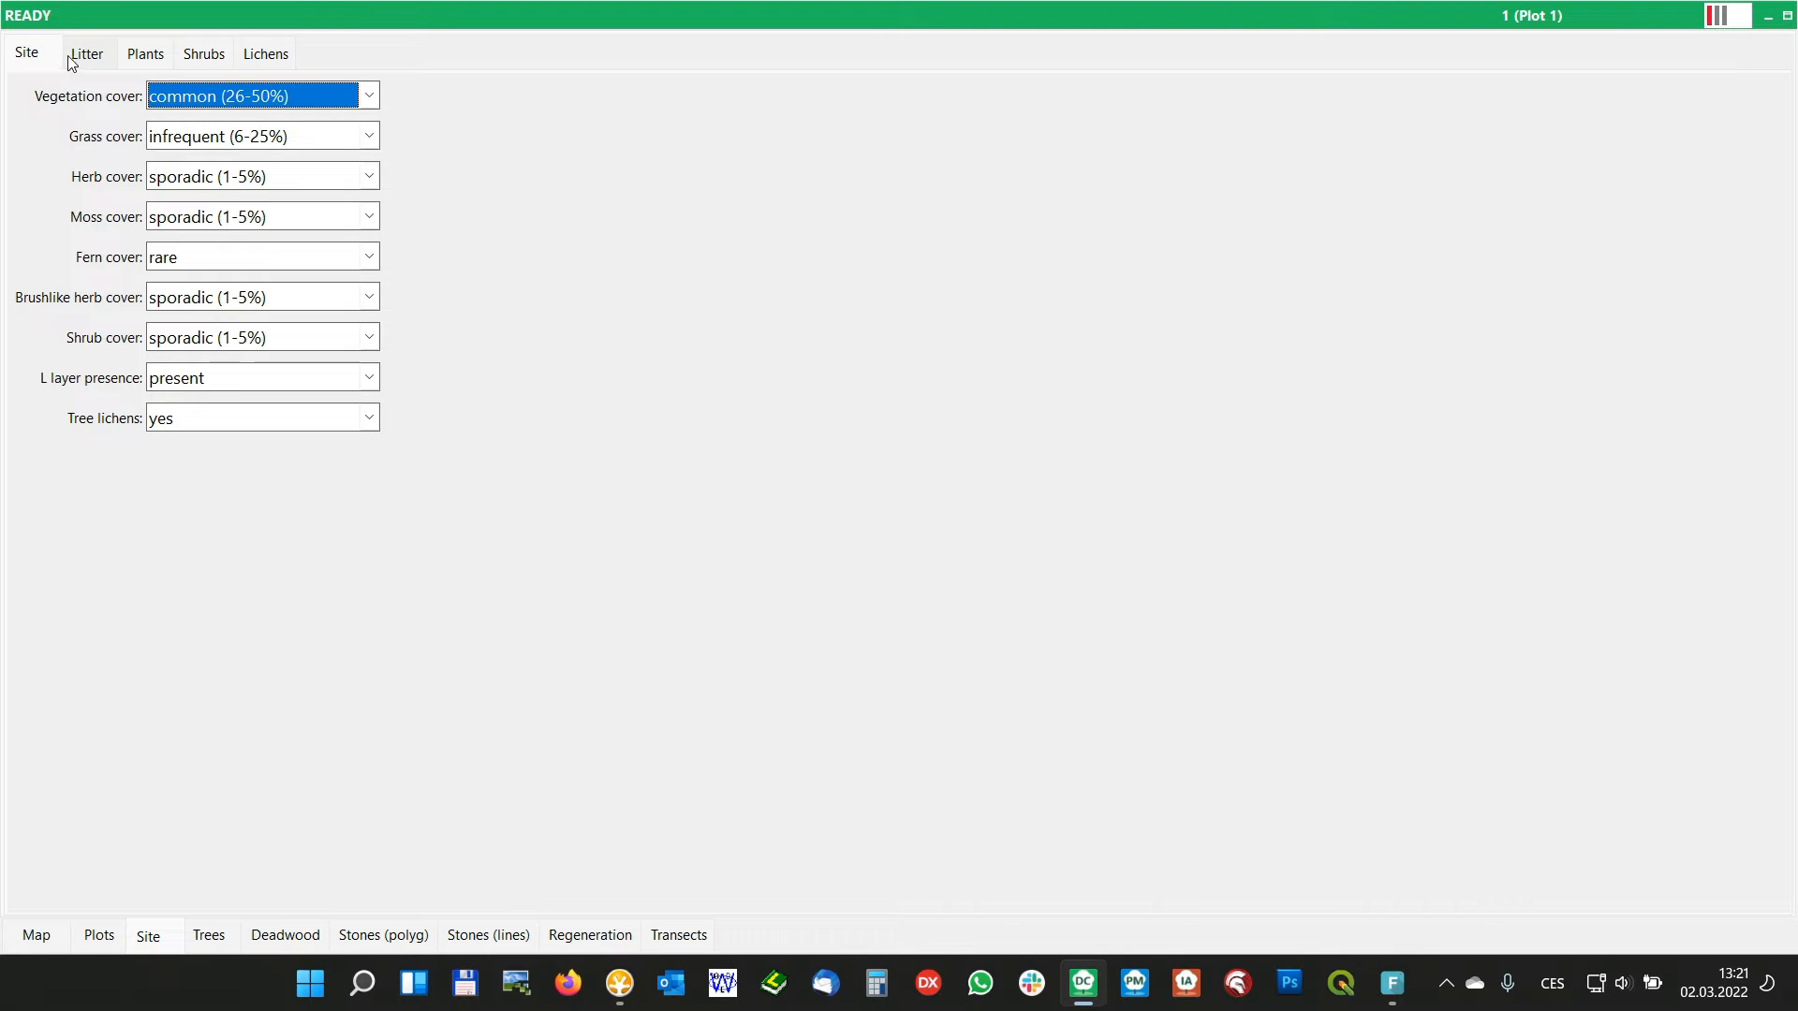
left_click(98, 59)
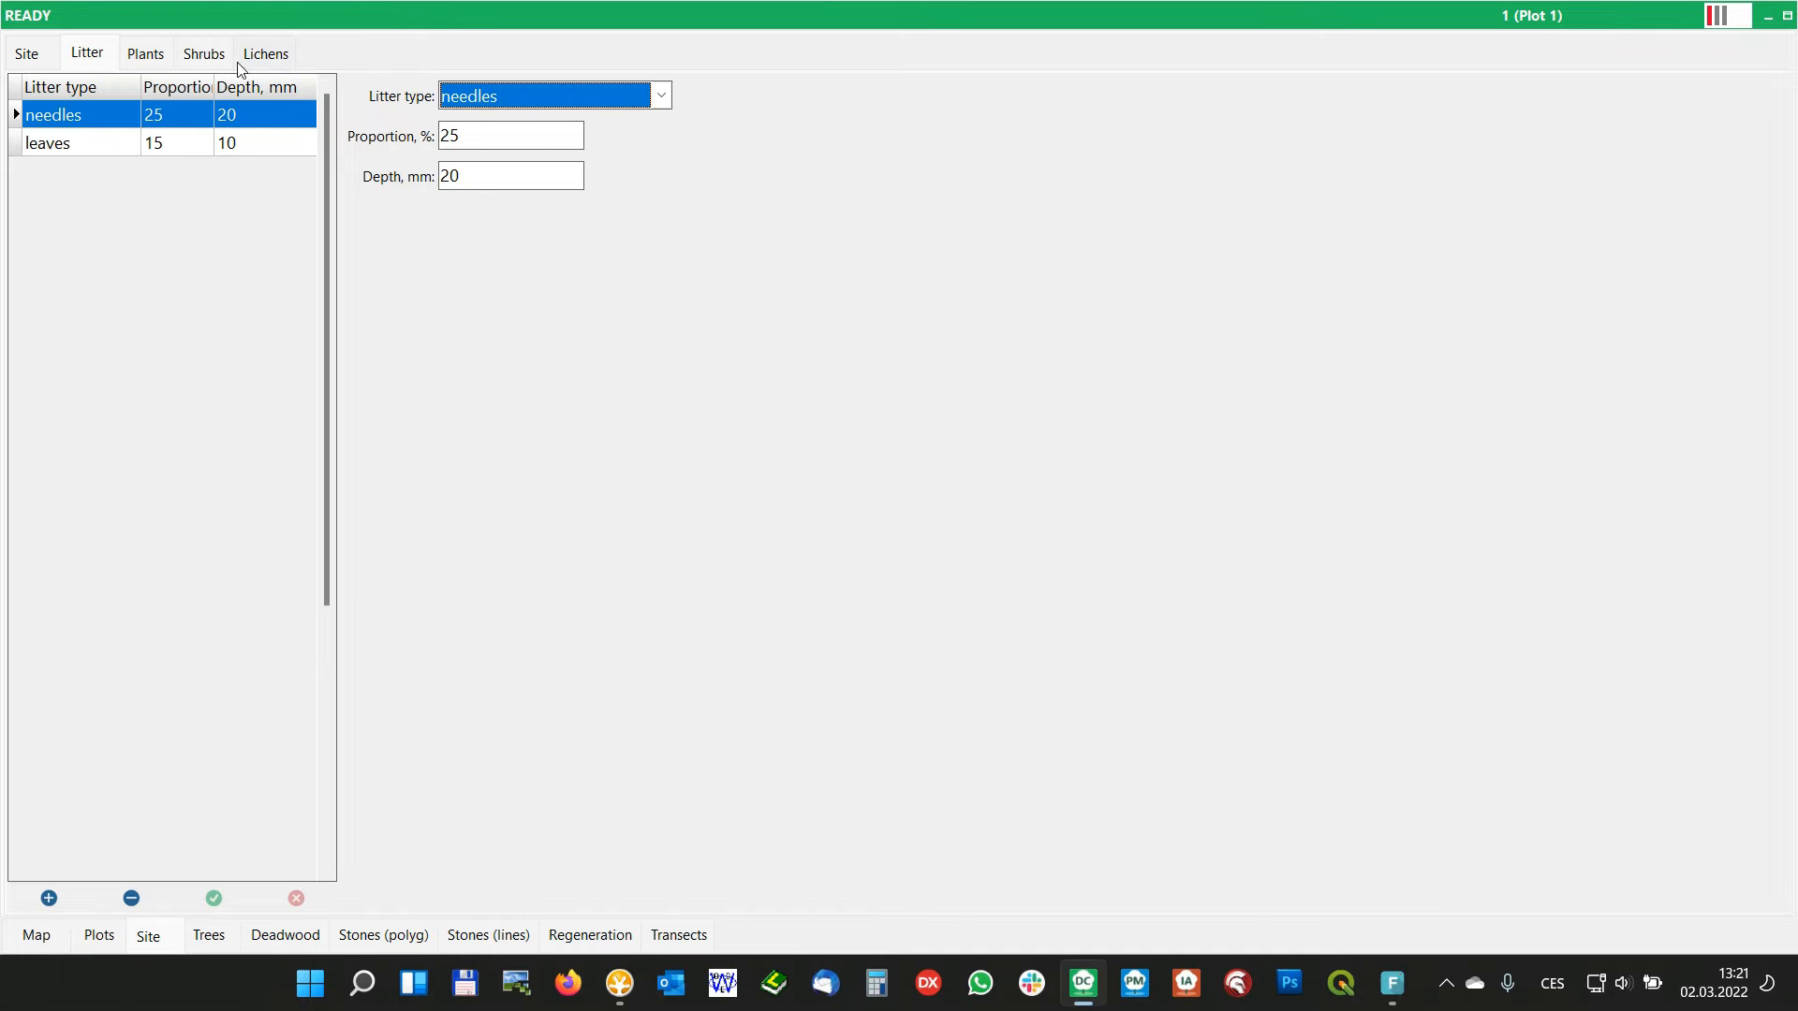
left_click(155, 62)
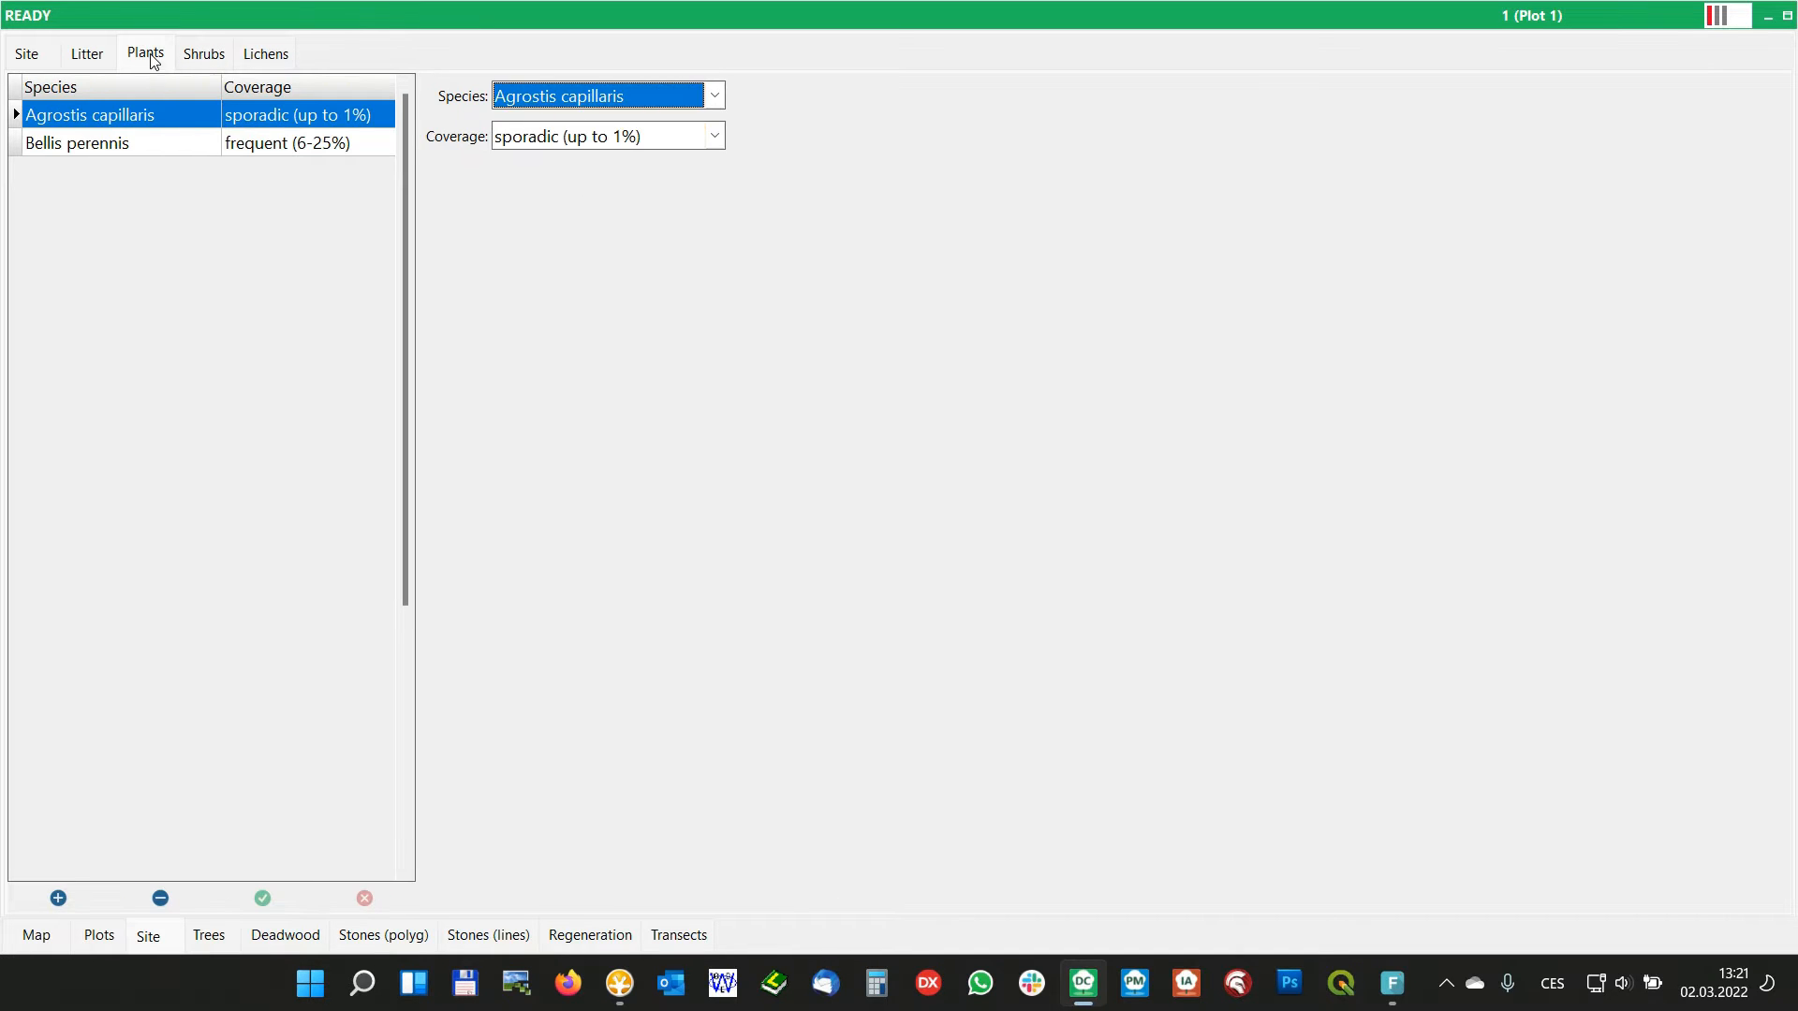
left_click(198, 58)
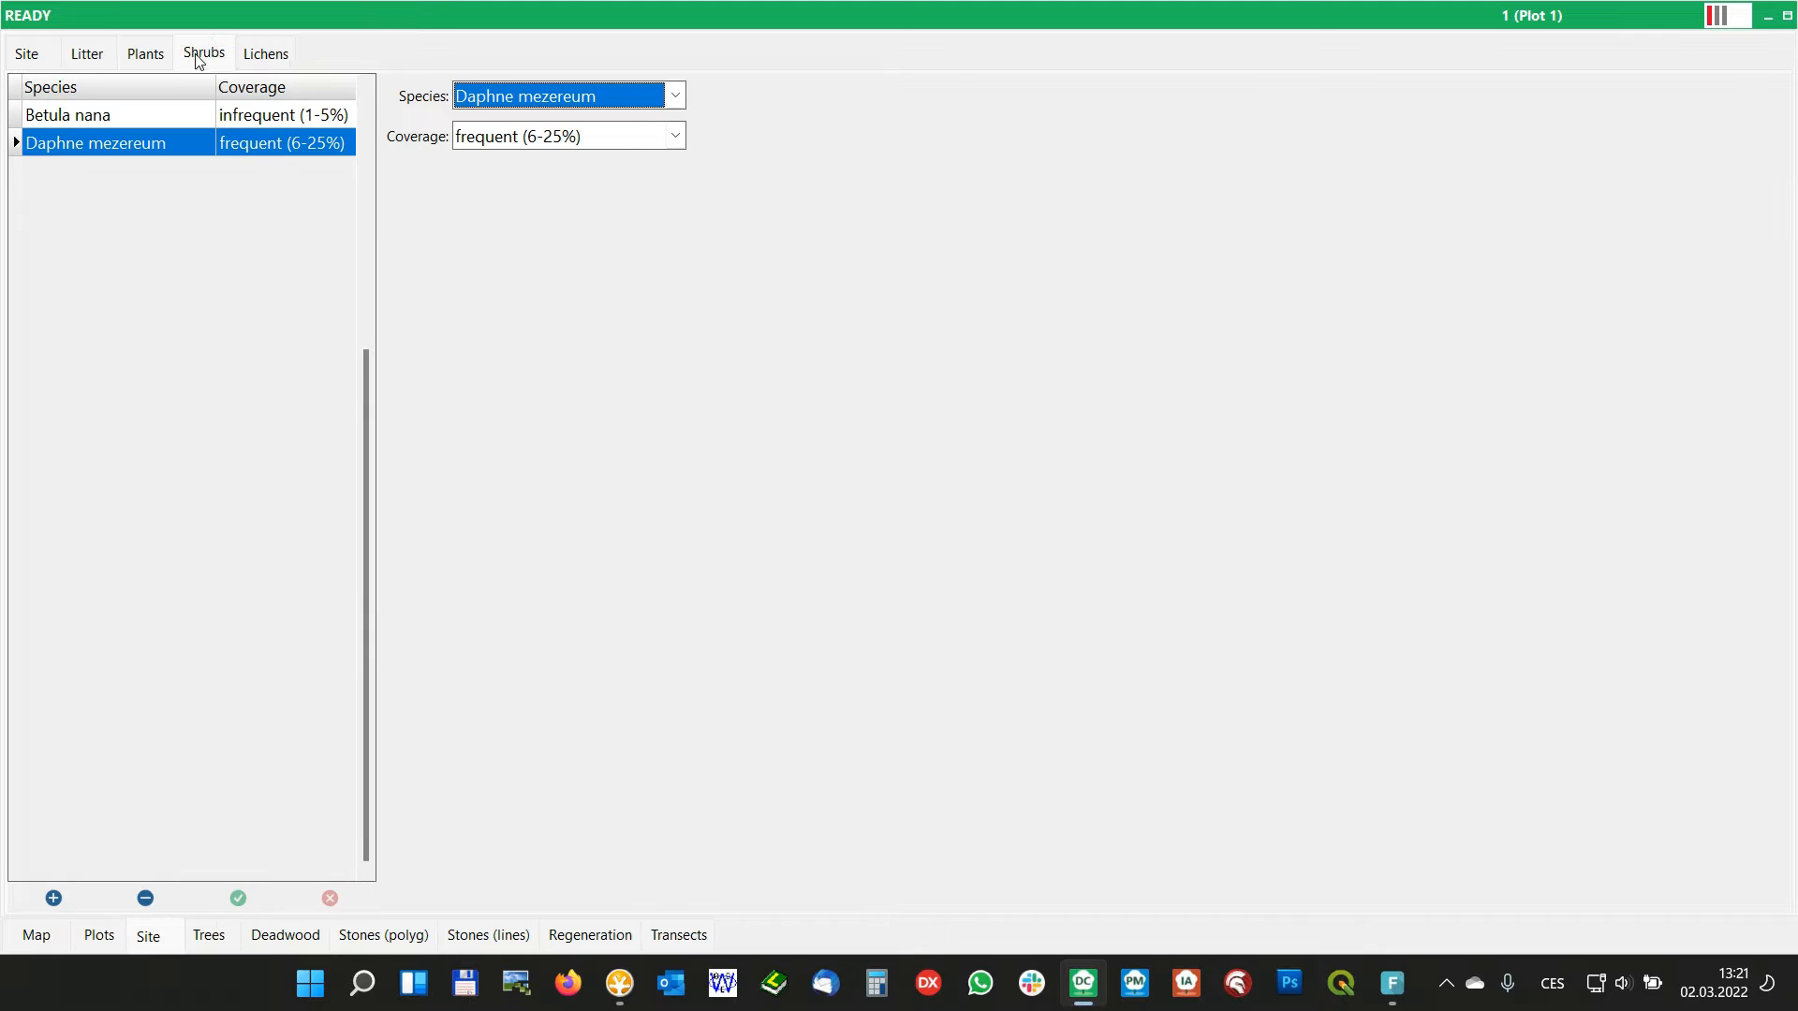
Close the data collector and reopen ExampleProject_20 in Field-Map Project Manager
left_click(106, 940)
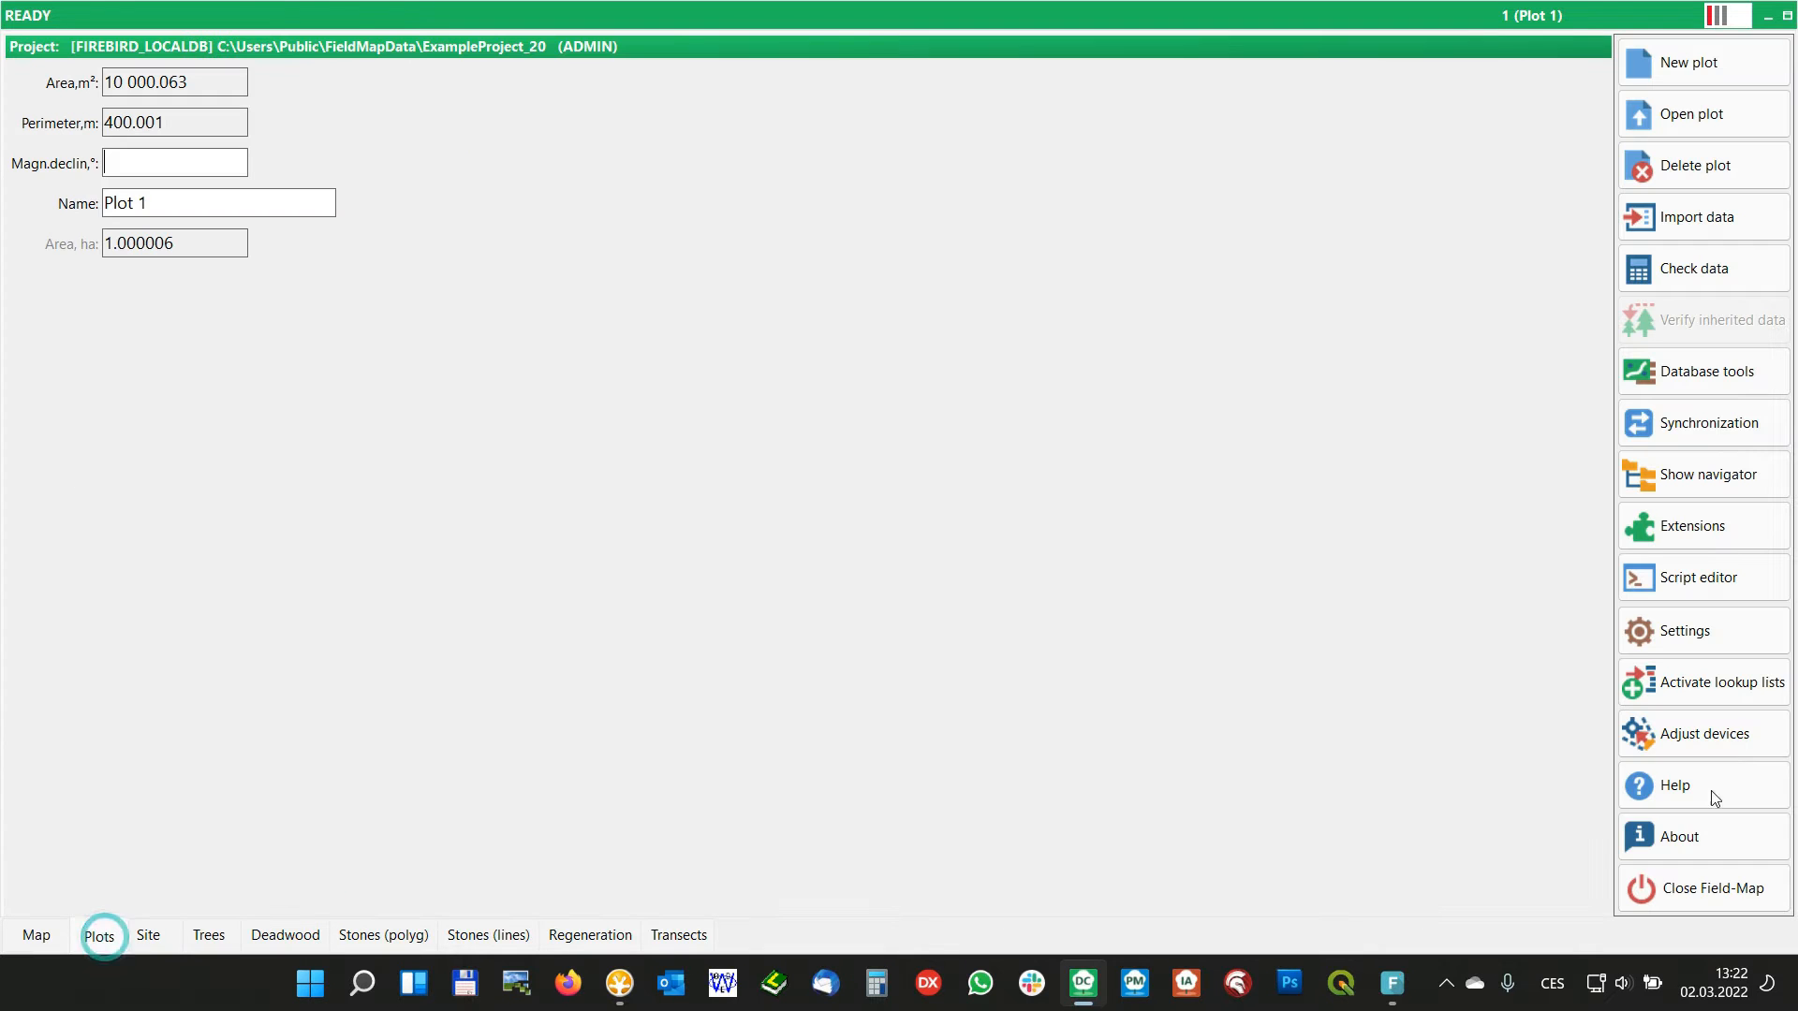
left_click(1738, 887)
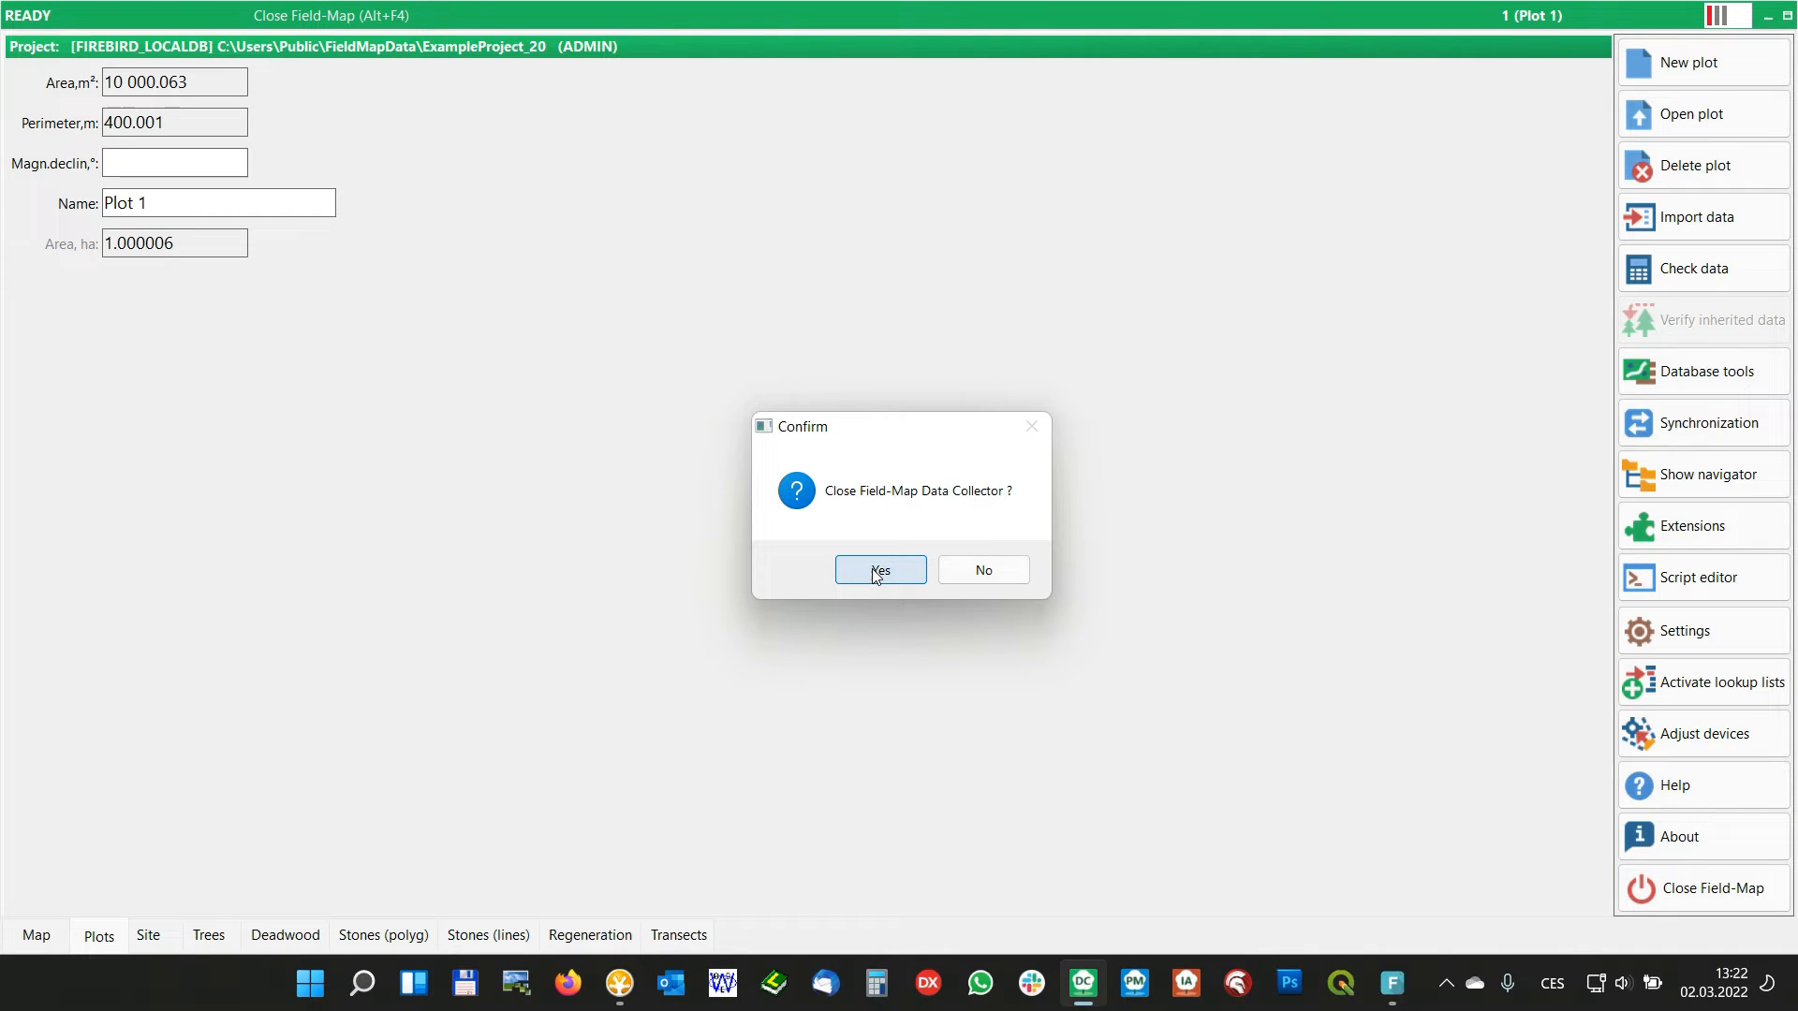
left_click(858, 569)
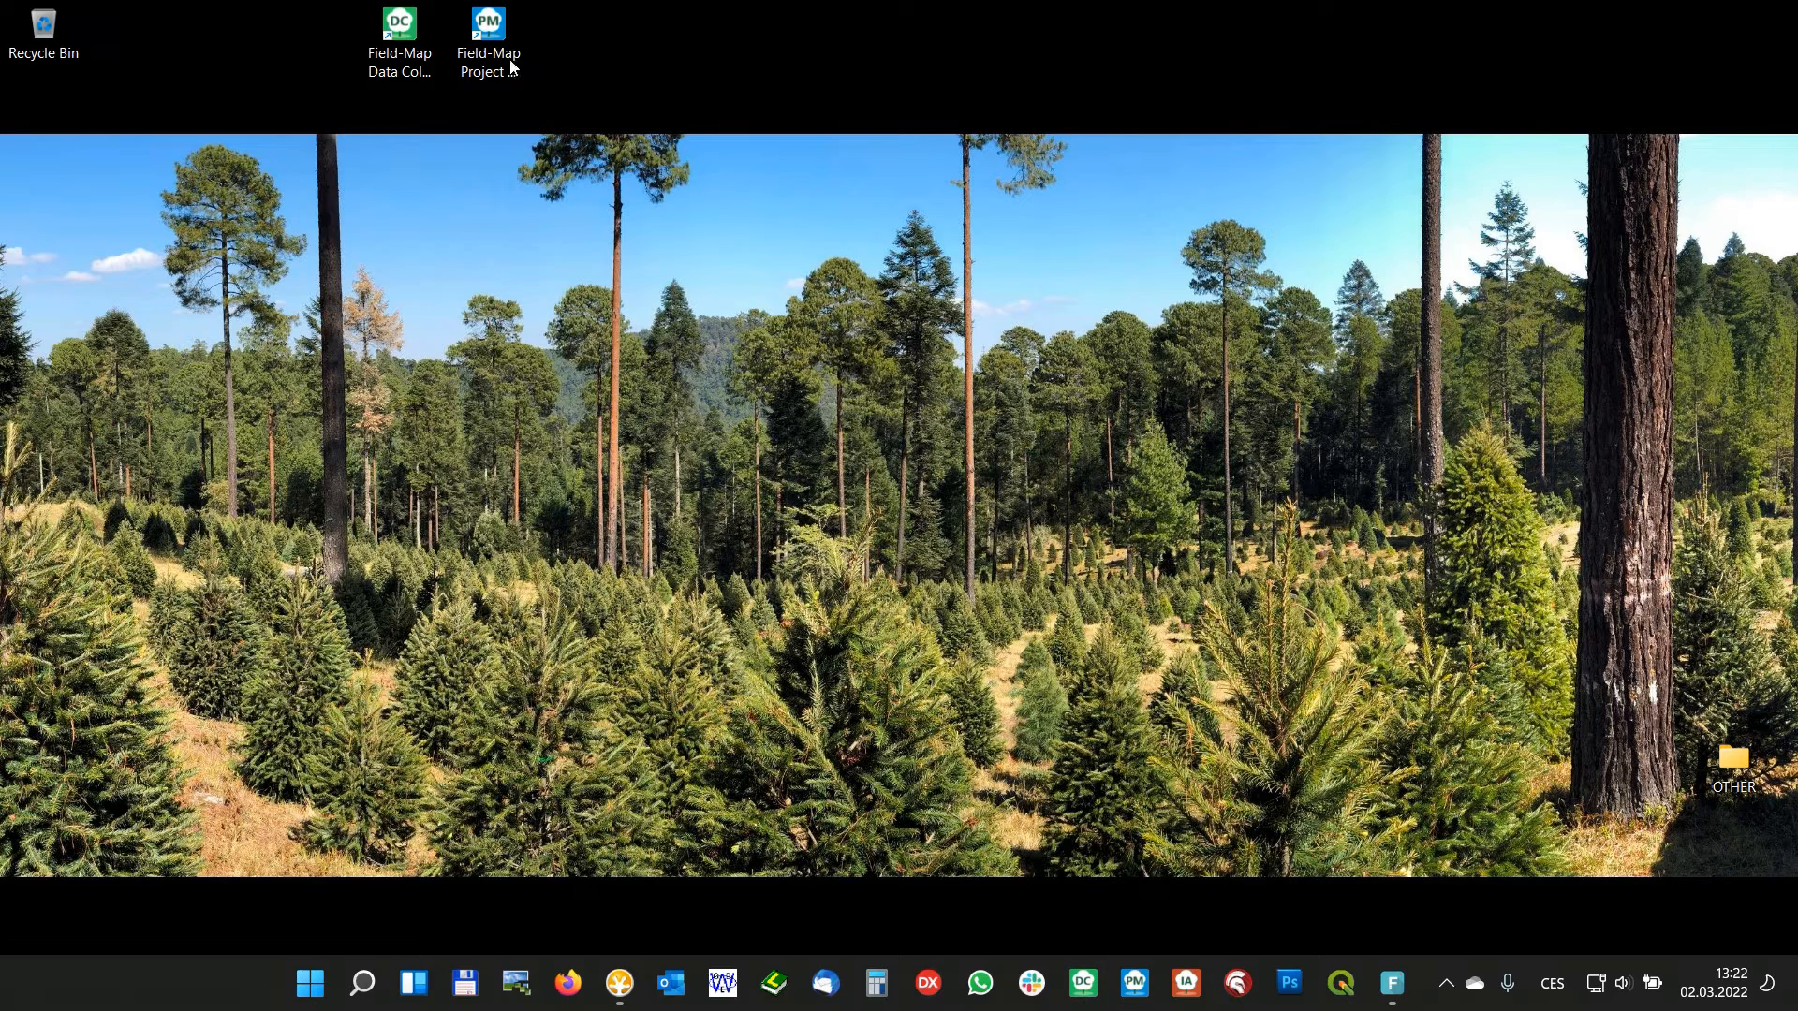
double_click(497, 38)
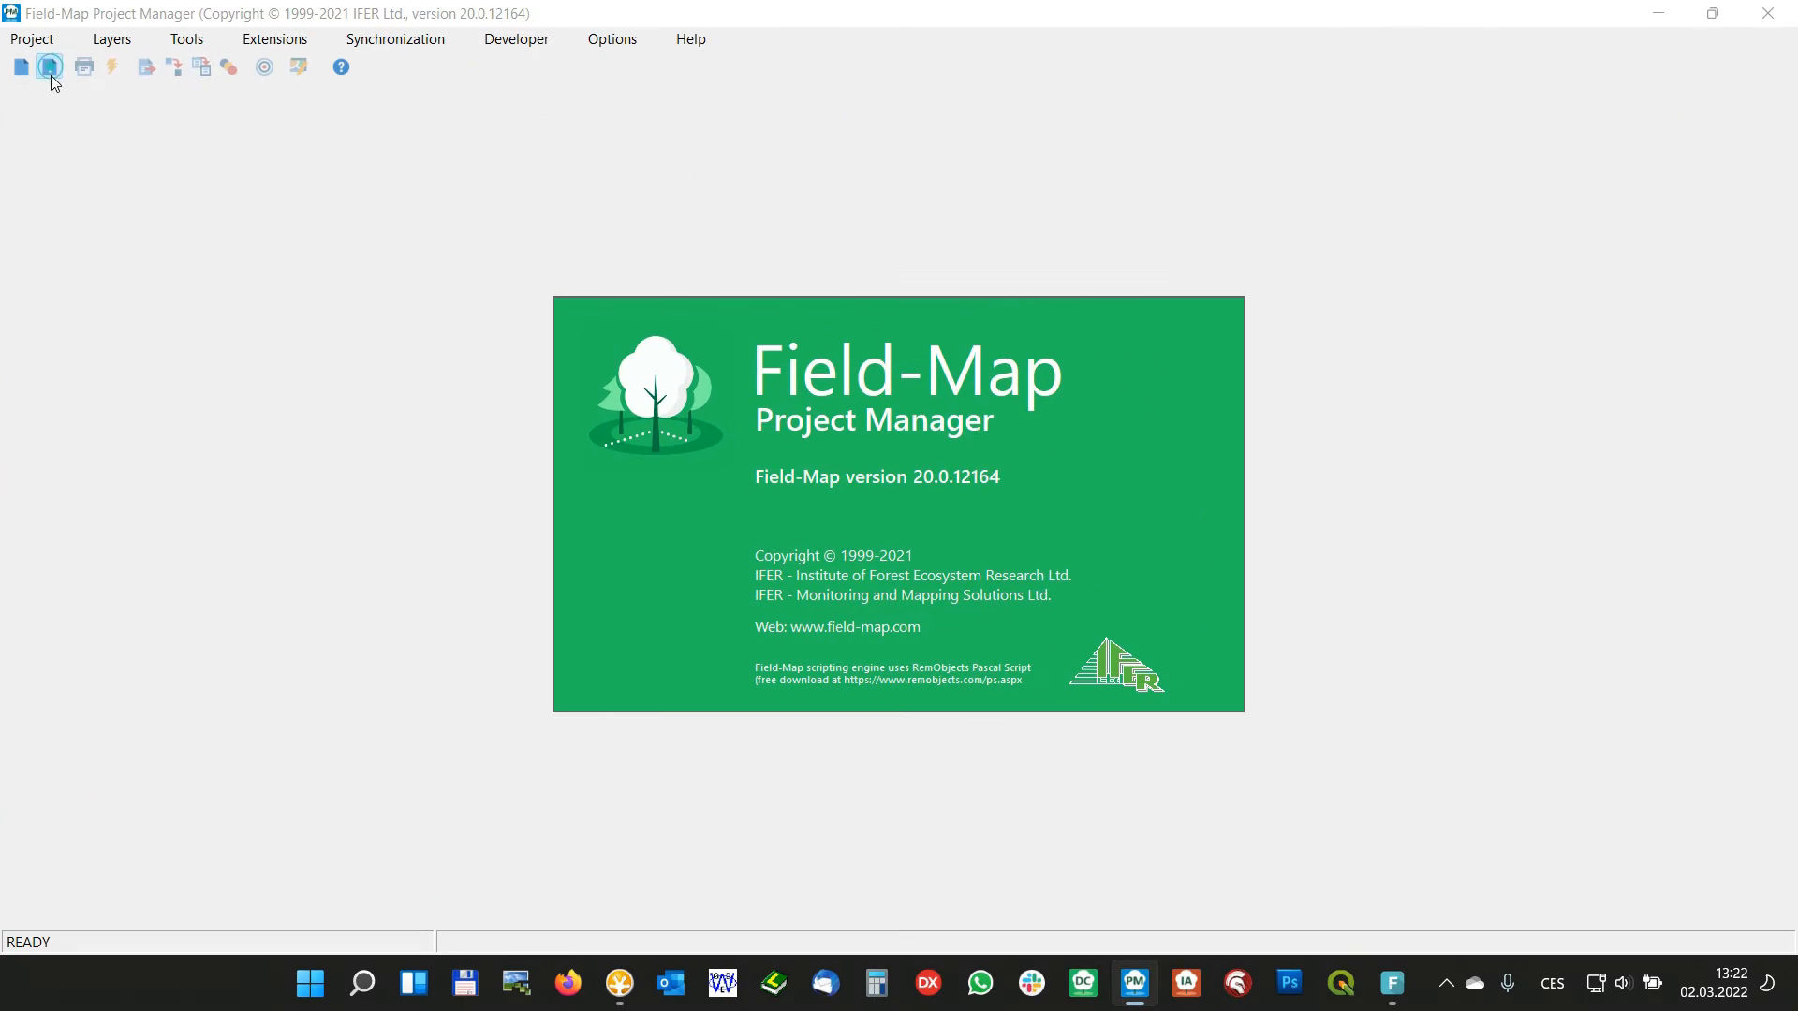
left_click(49, 67)
double_click(530, 426)
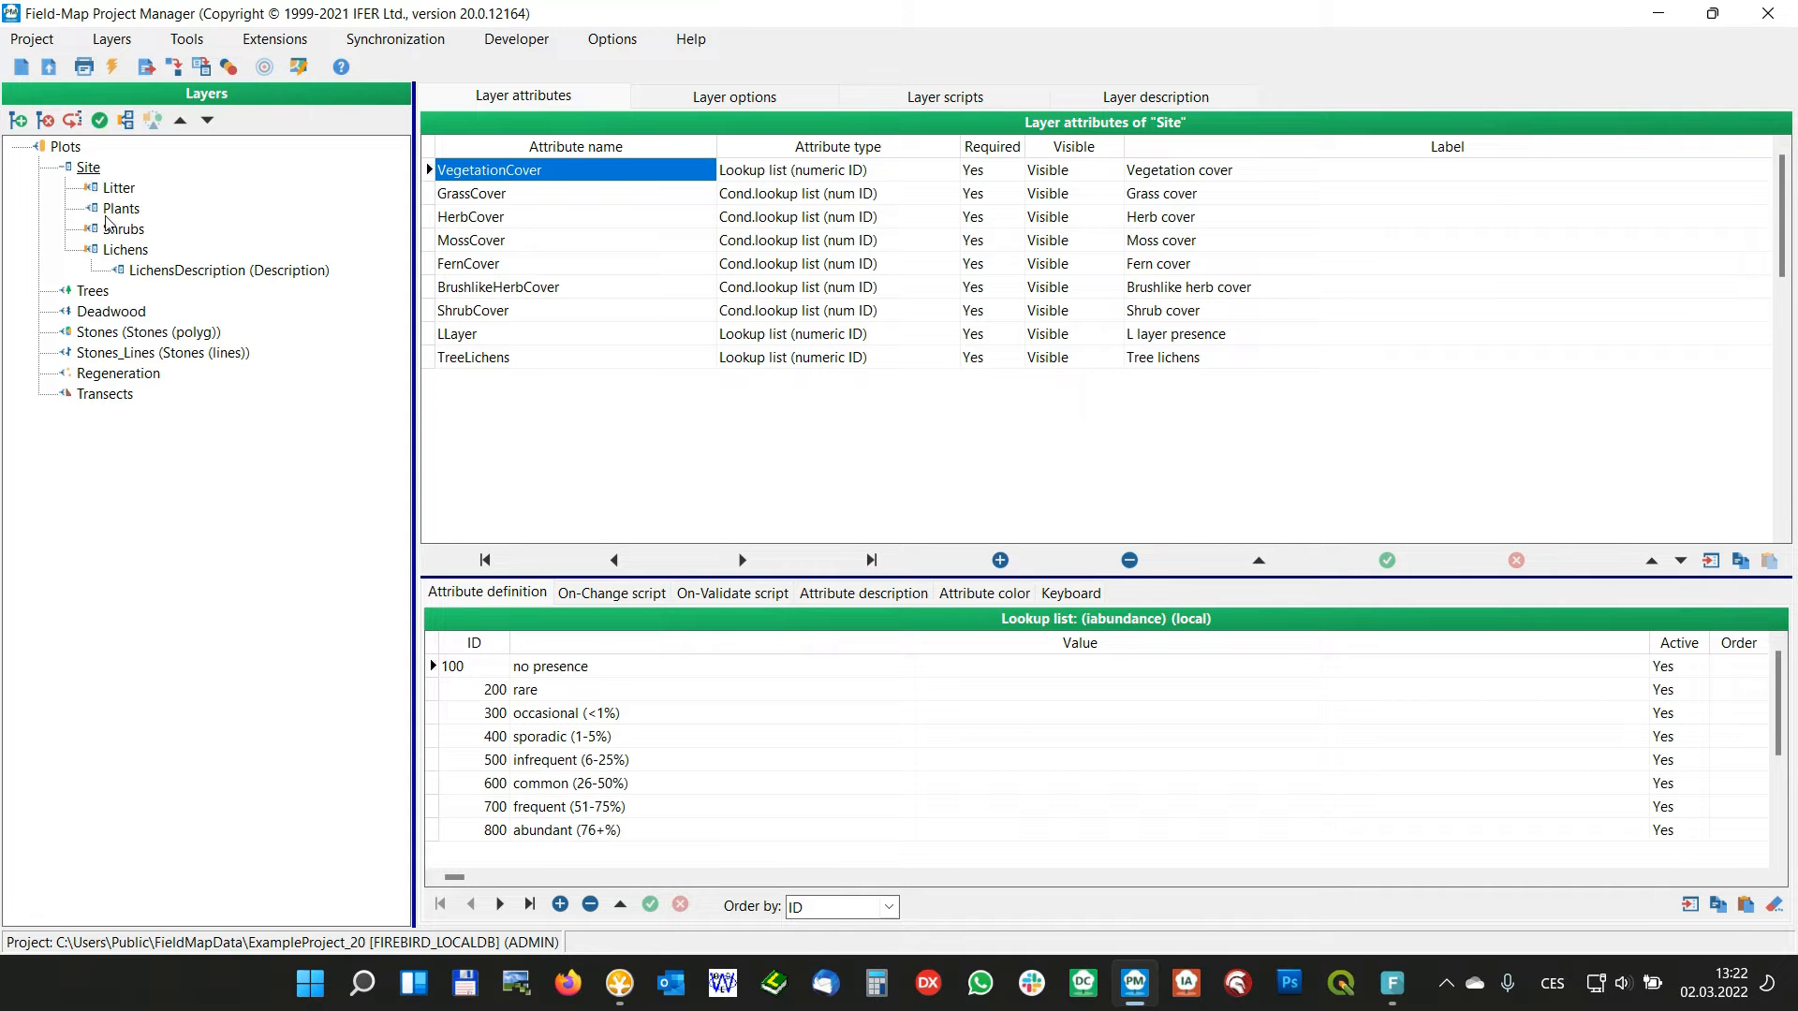
Set the Site layer's container for child layers to Panels in scroll box
left_click(88, 171)
left_click(731, 103)
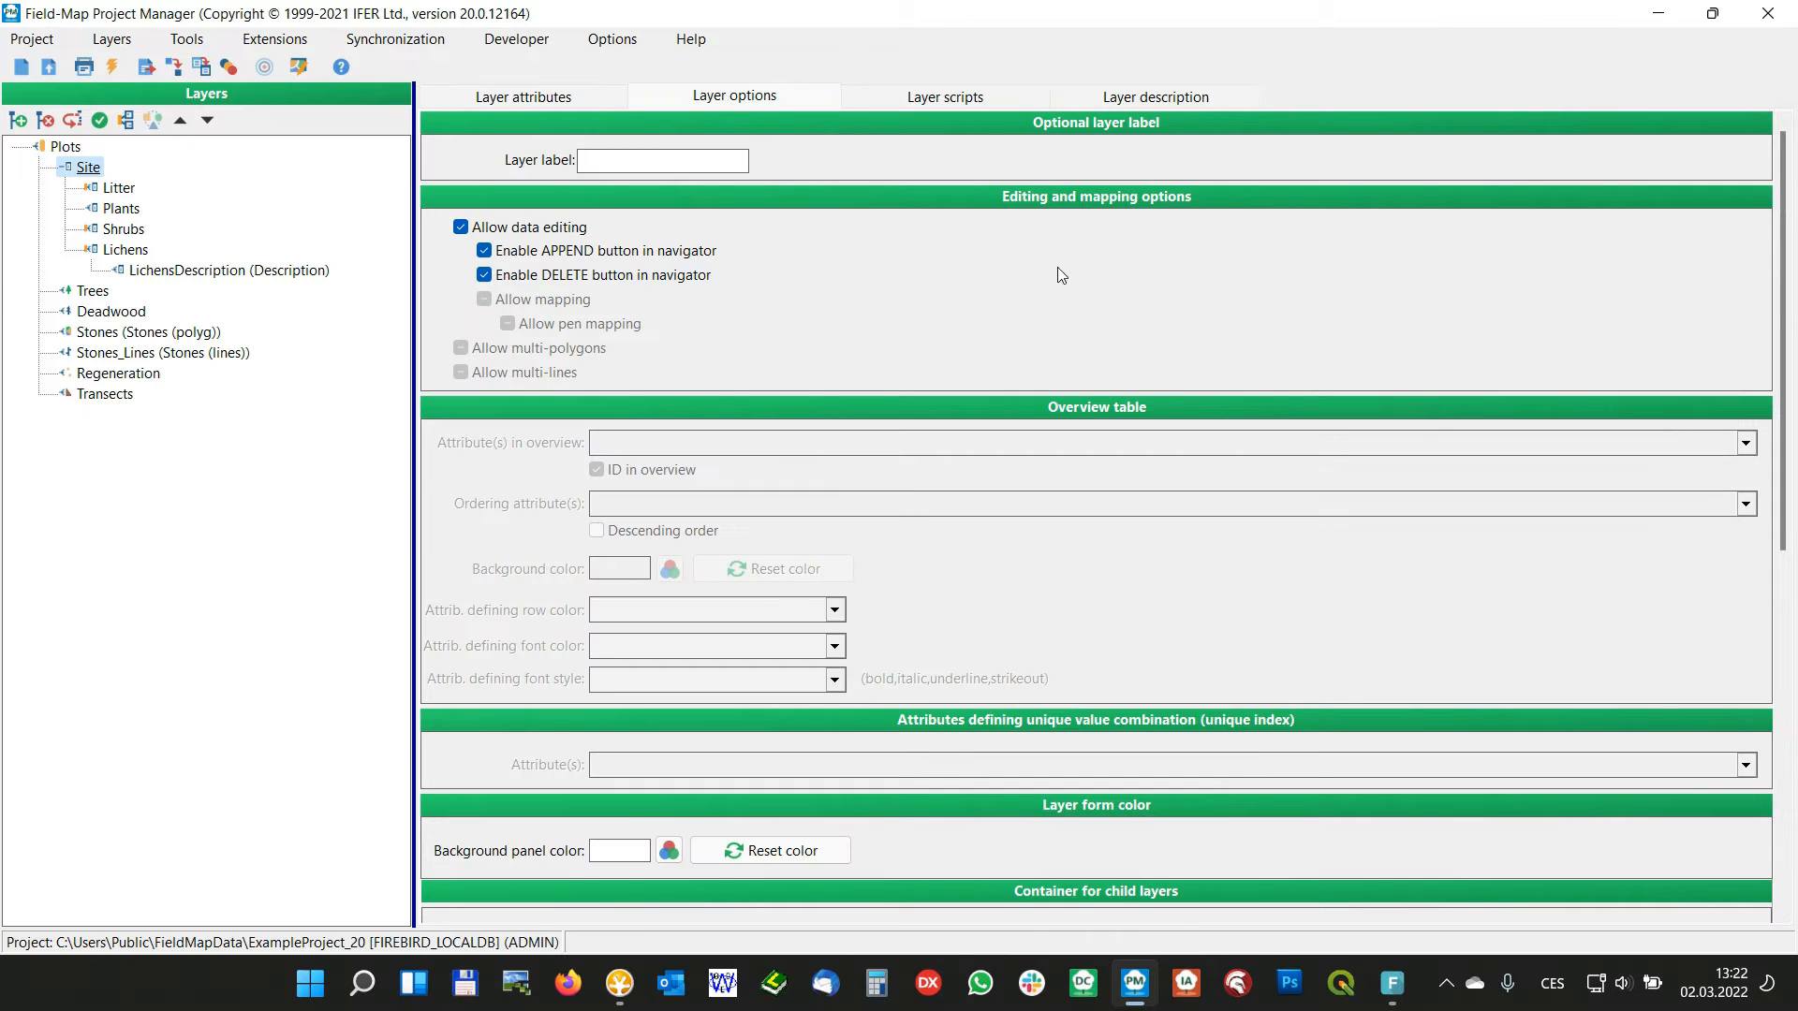
left_click_drag(1779, 234, 1789, 420)
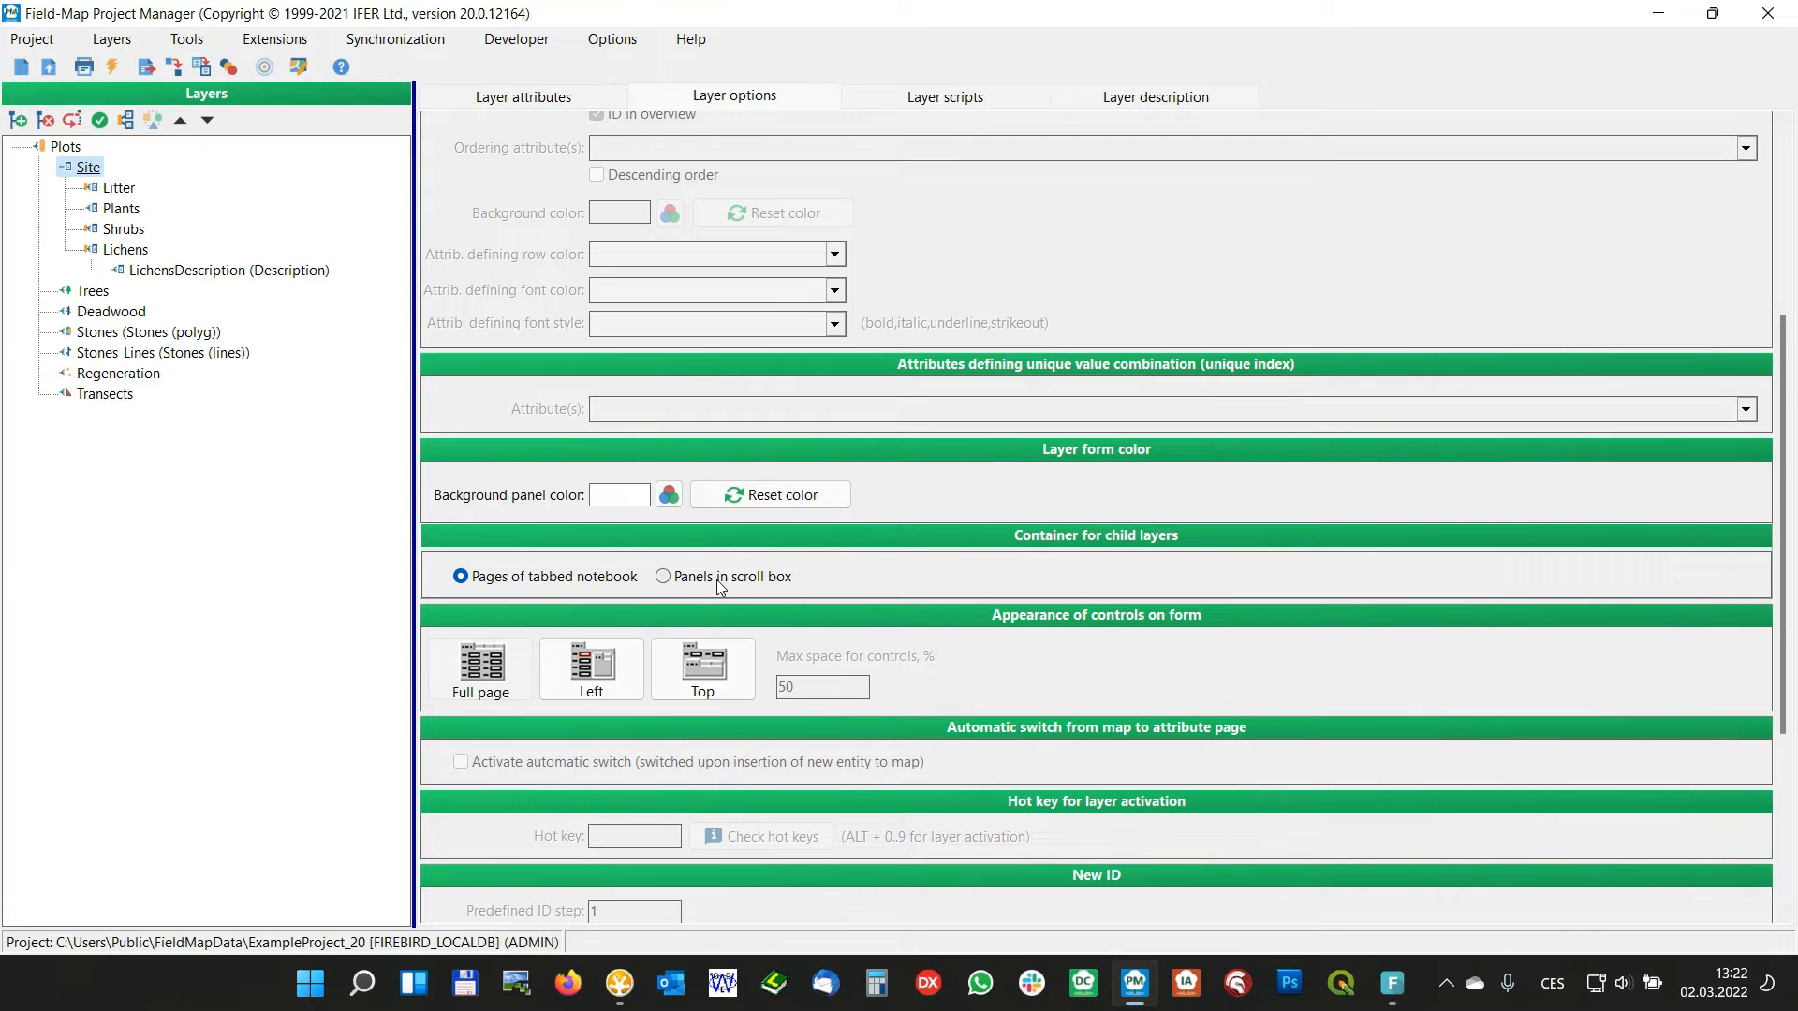
left_click(666, 578)
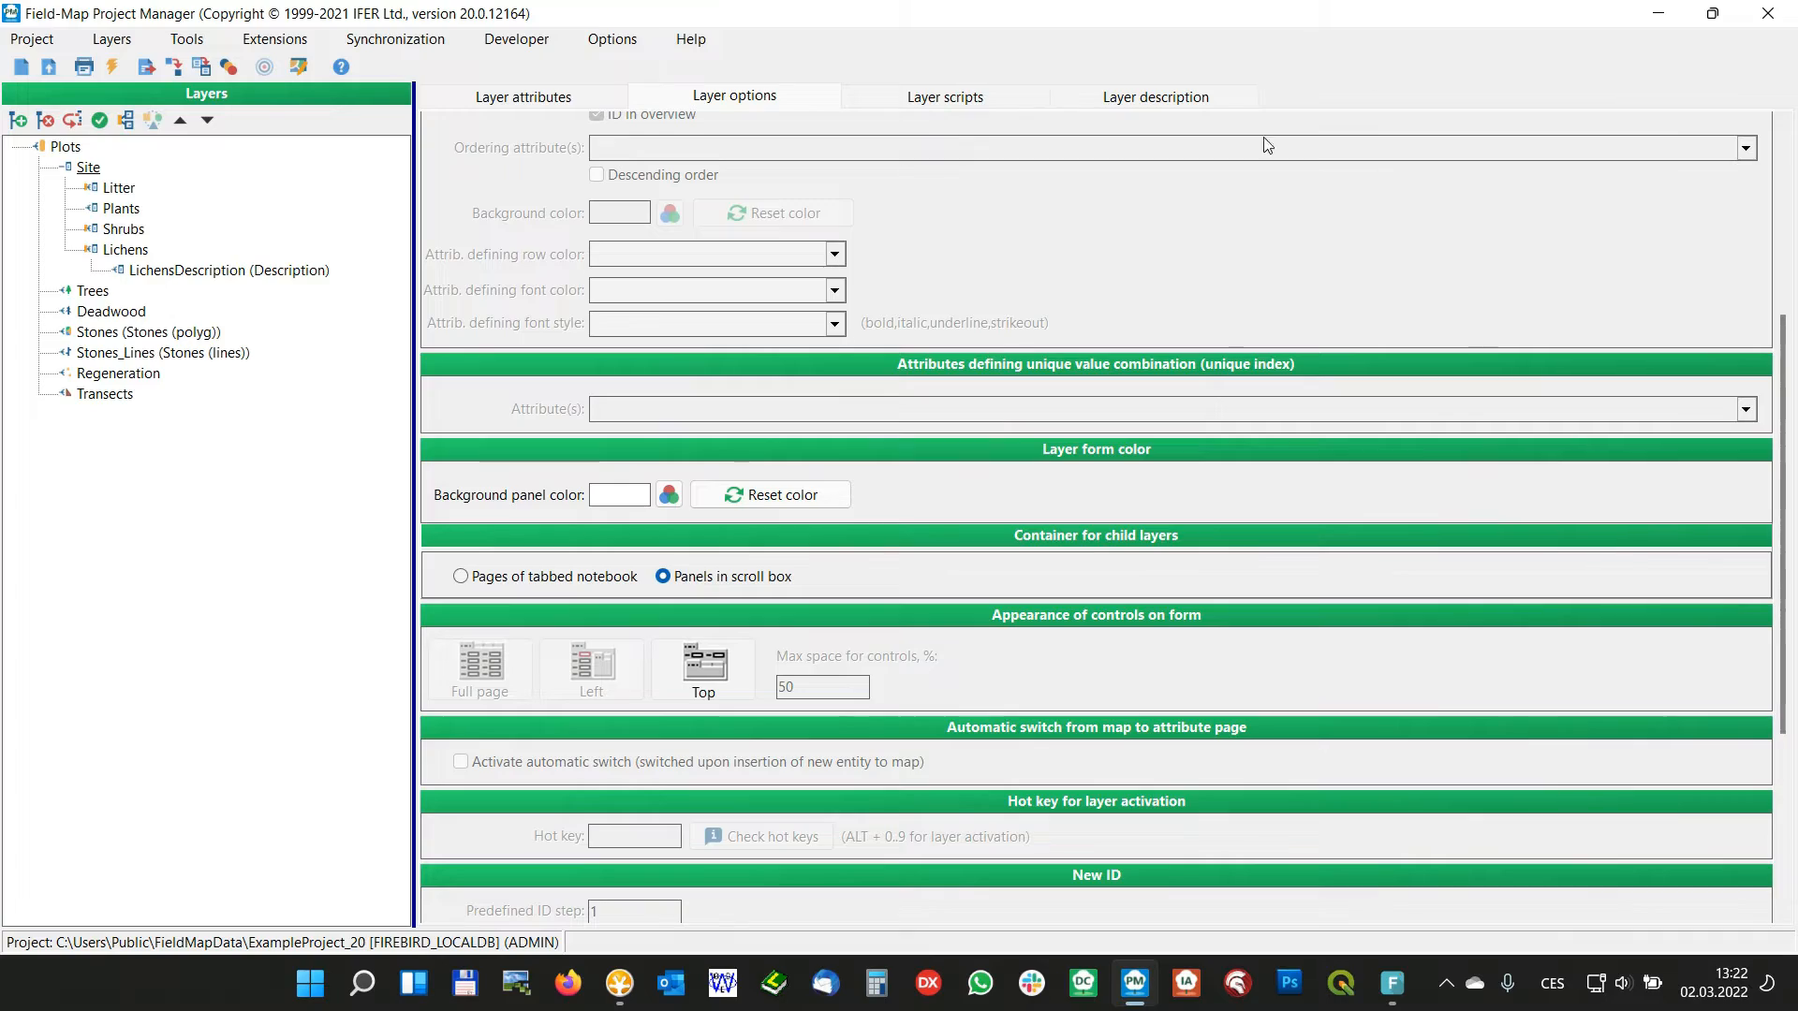
Close the project manager, reopen ExampleProject_20 in Field-Map Data Collector and display the Site form with its child-layer panels
left_click(1768, 13)
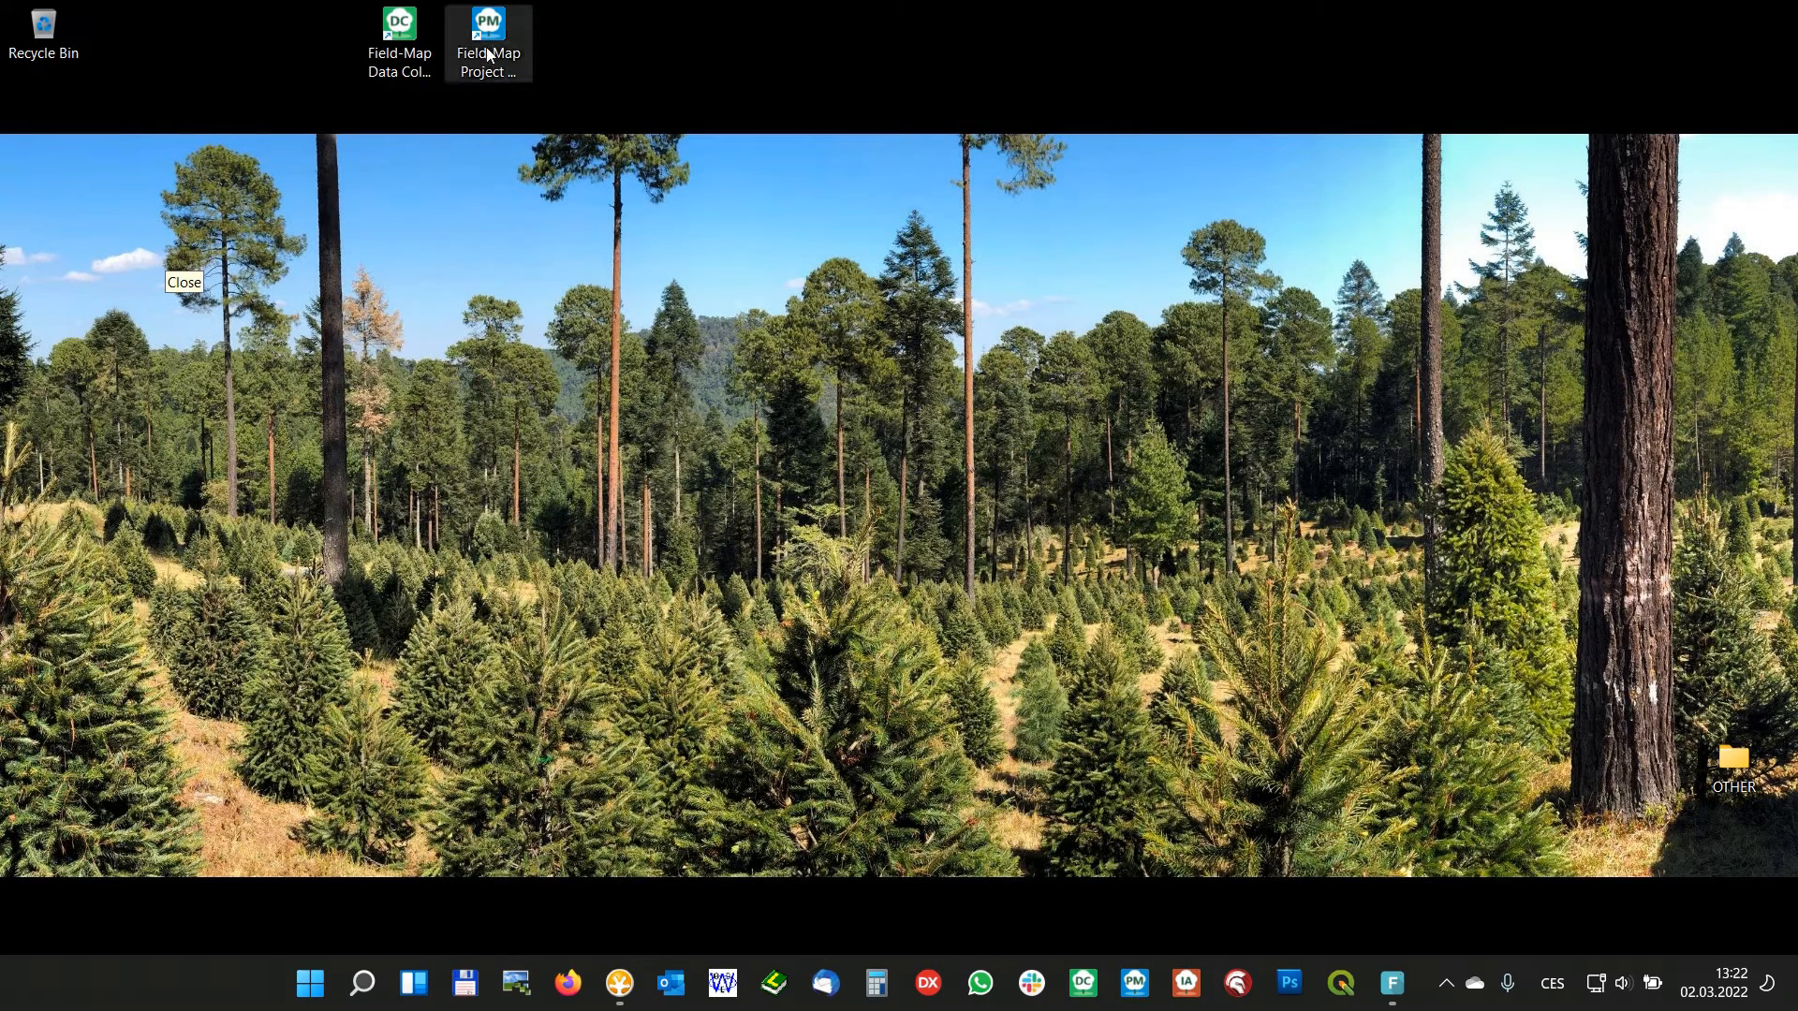
double_click(403, 35)
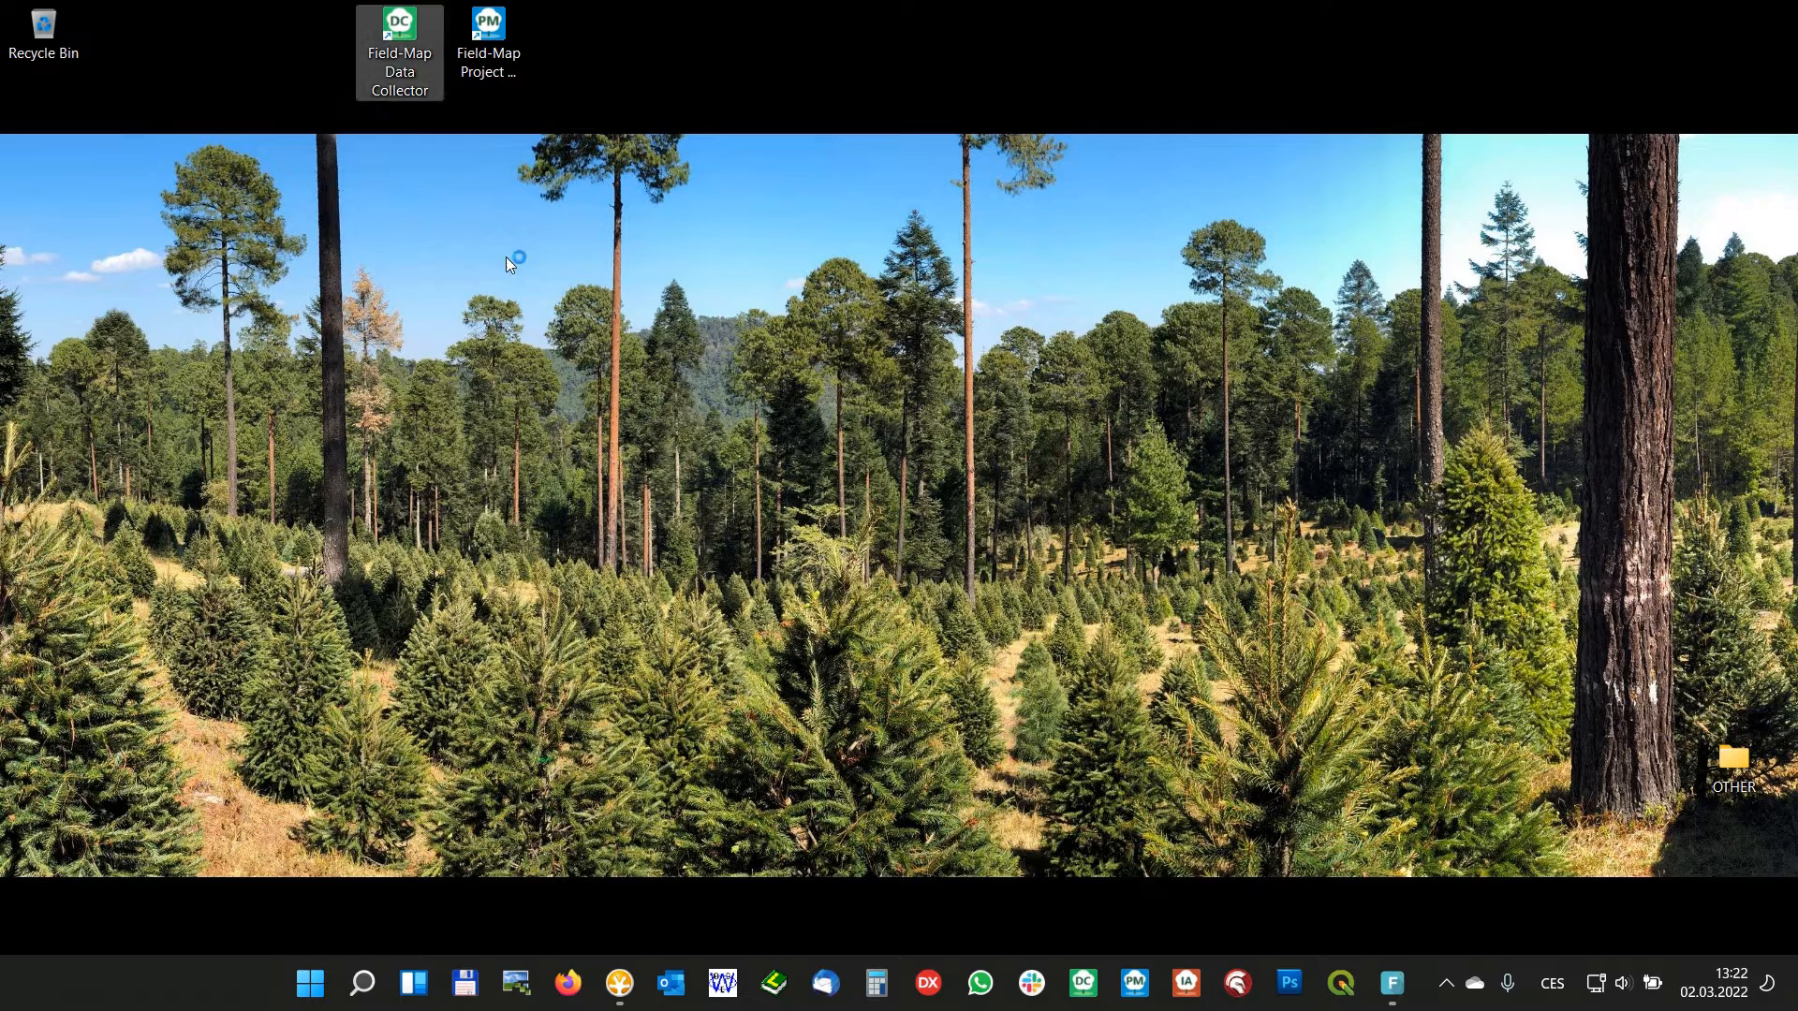
left_click(736, 609)
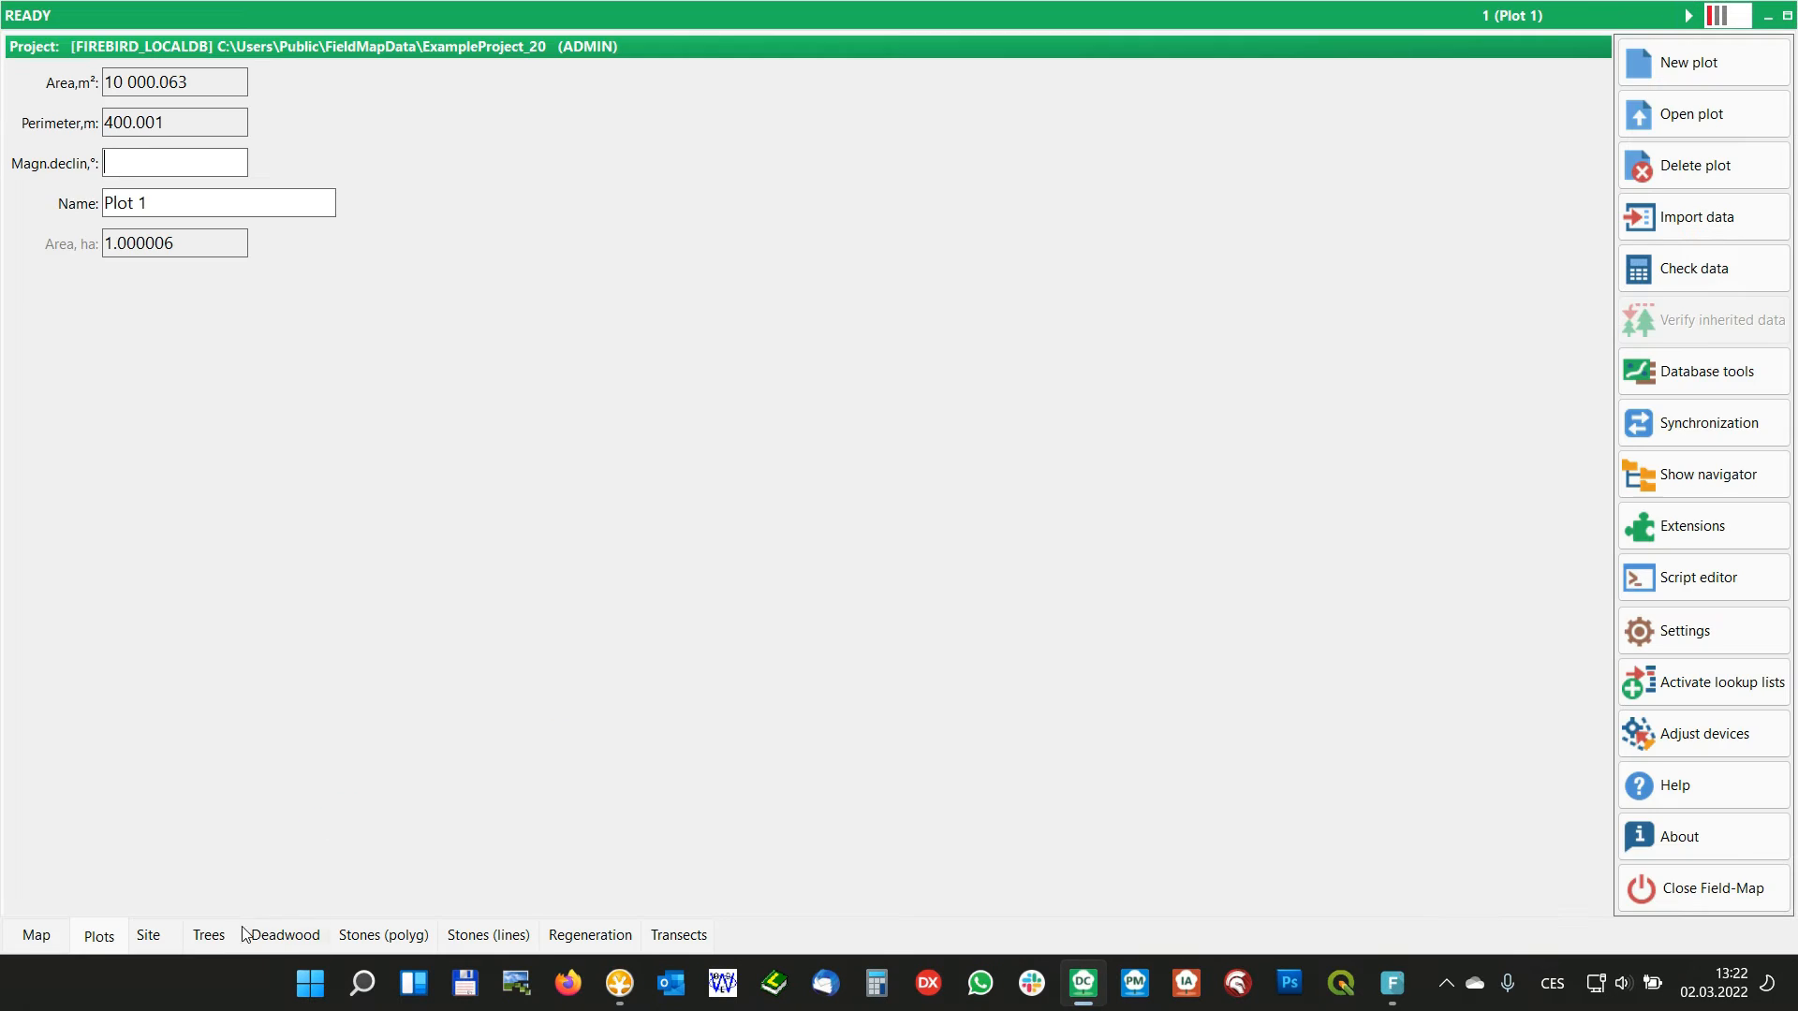
left_click(152, 938)
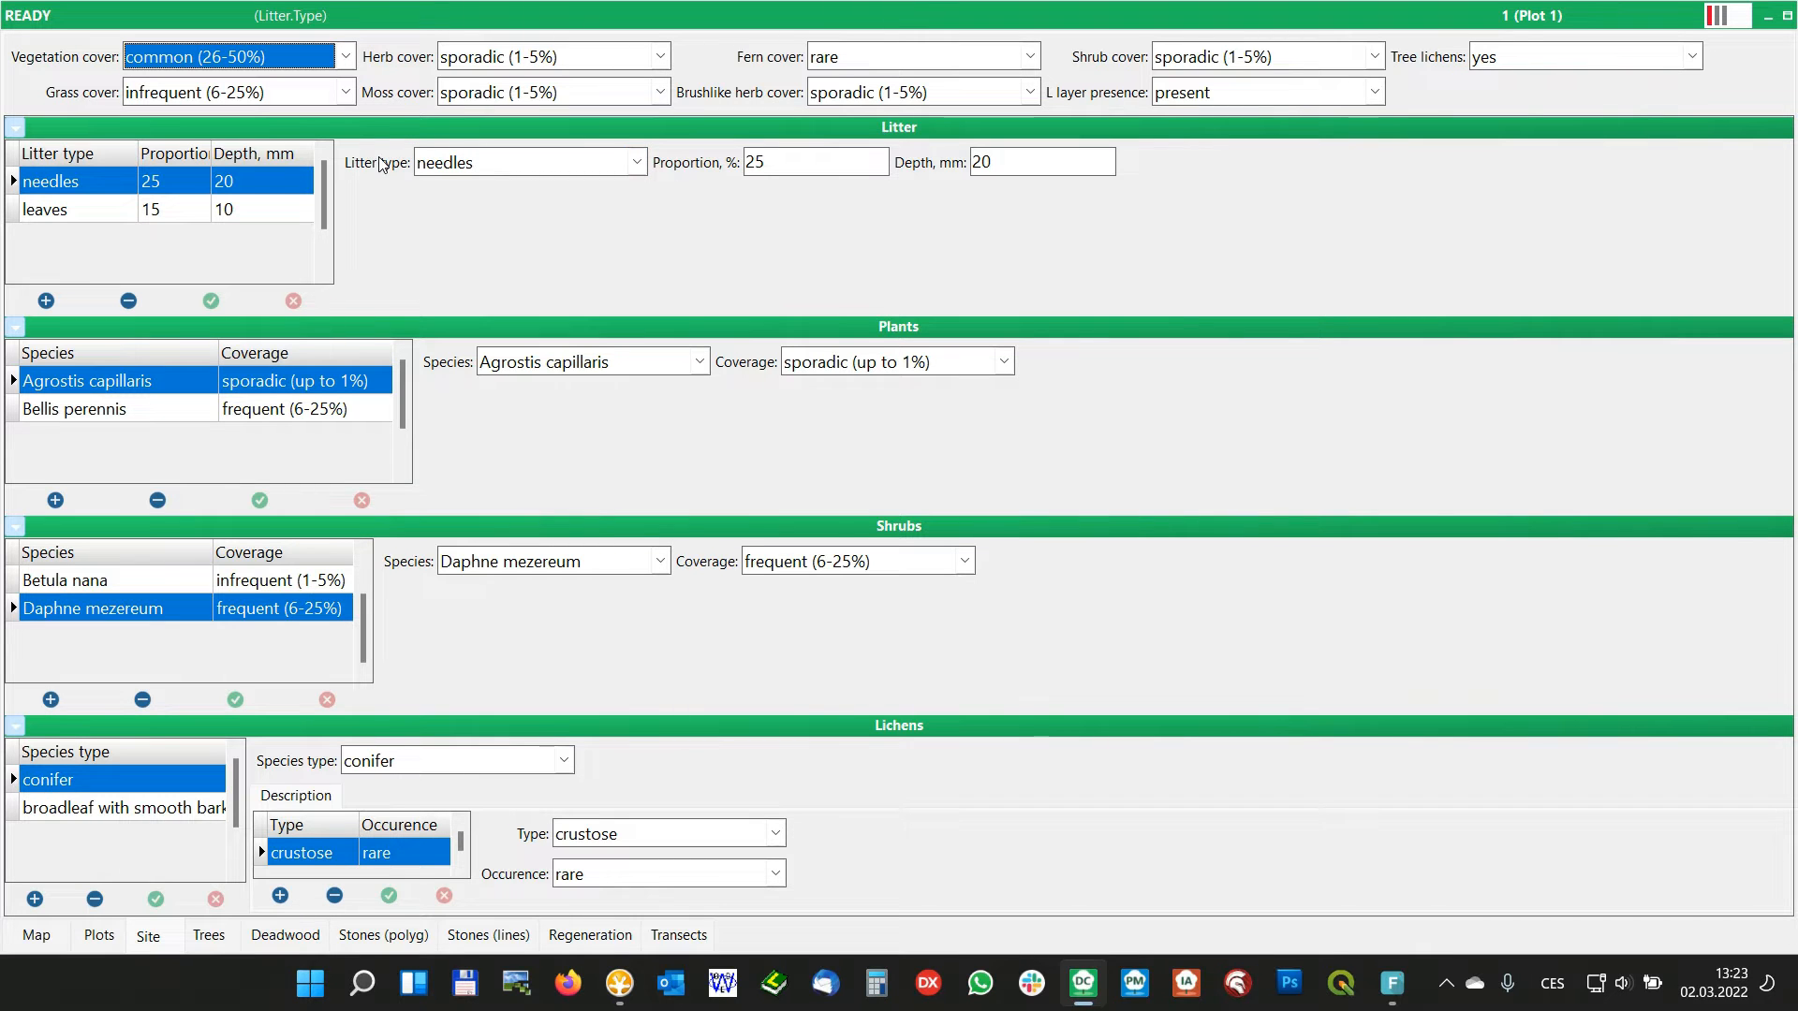
Hide the header of the Litter panel and show it again
right_click(402, 200)
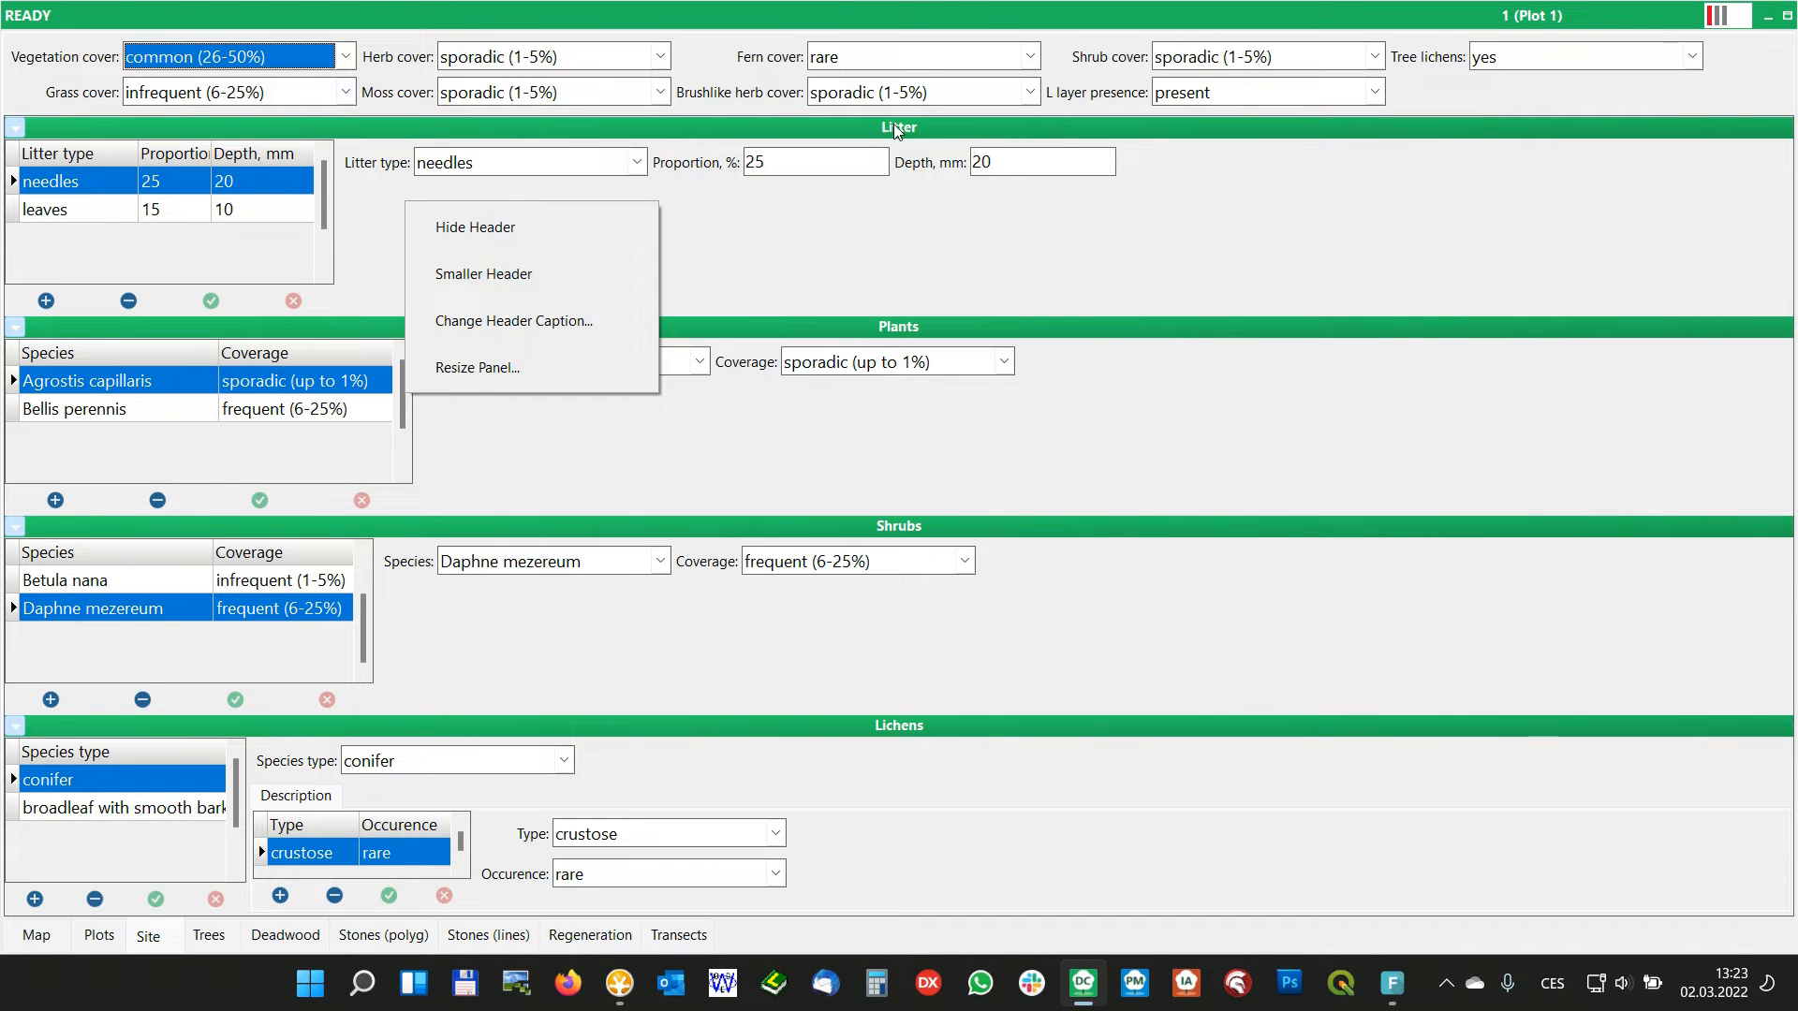
left_click(502, 223)
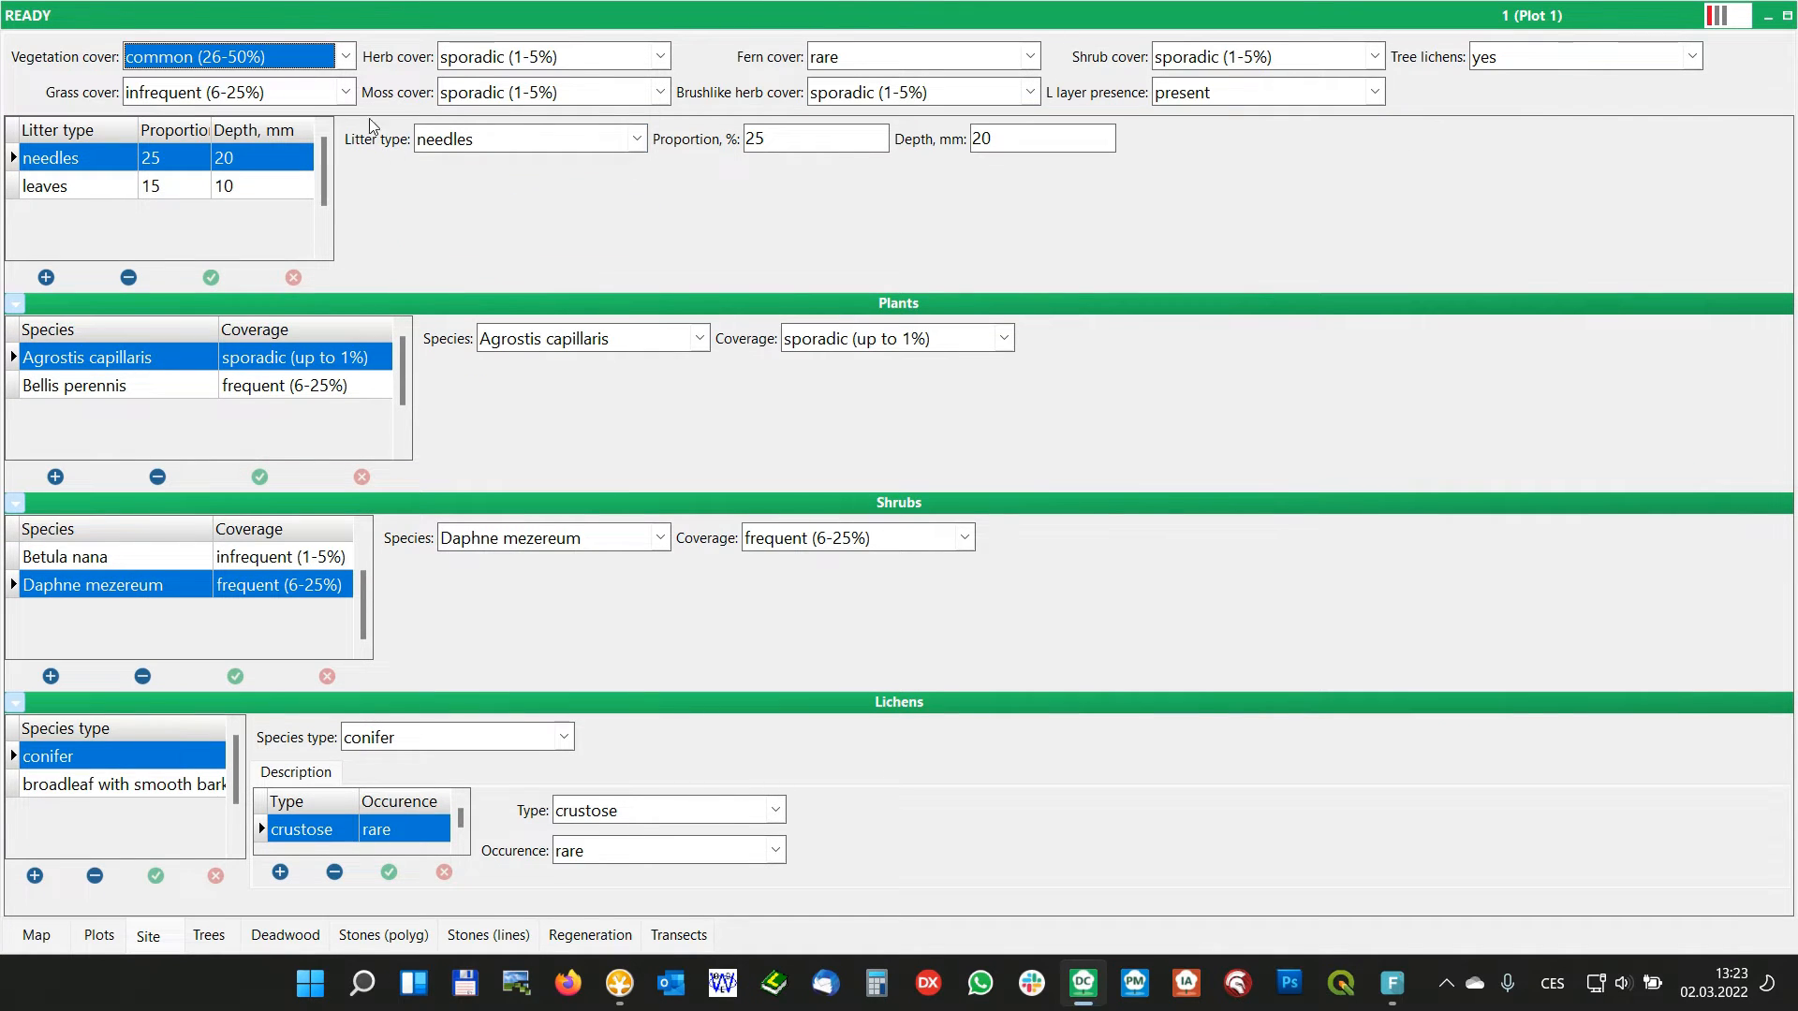
right_click(412, 172)
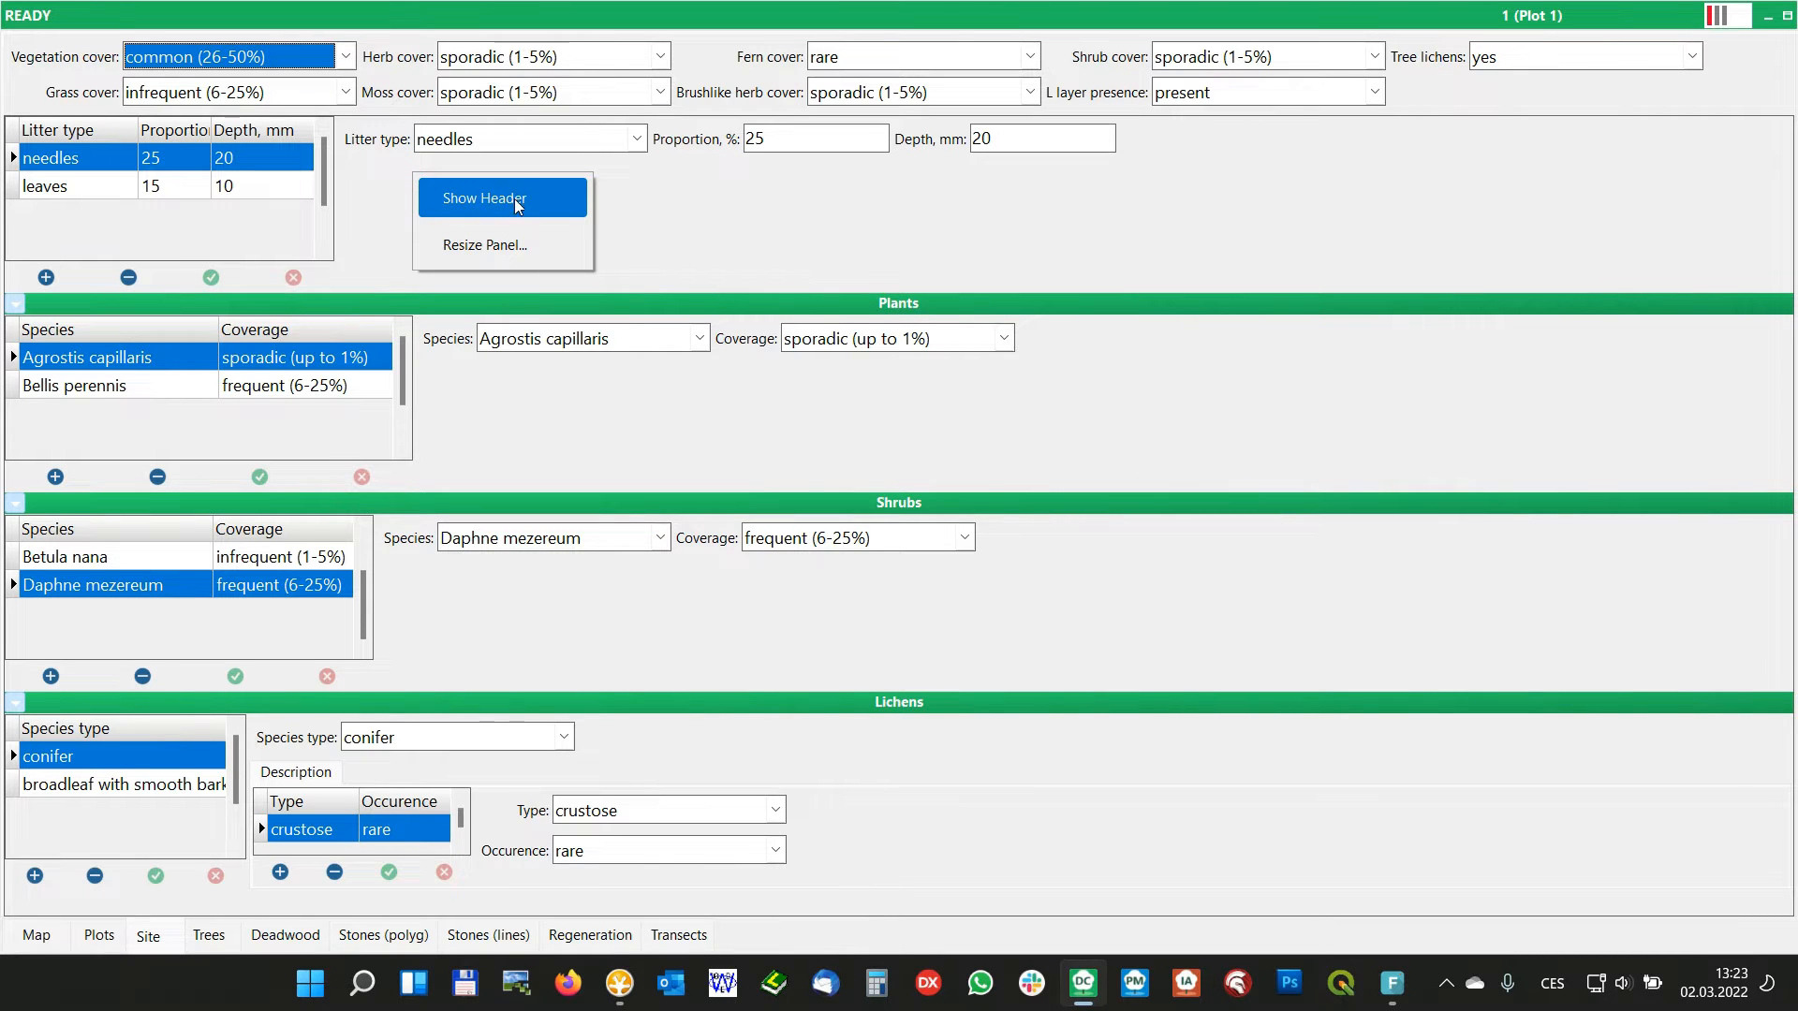
left_click(517, 203)
Switch the Litter panel to a smaller header and back to the larger header
right_click(401, 199)
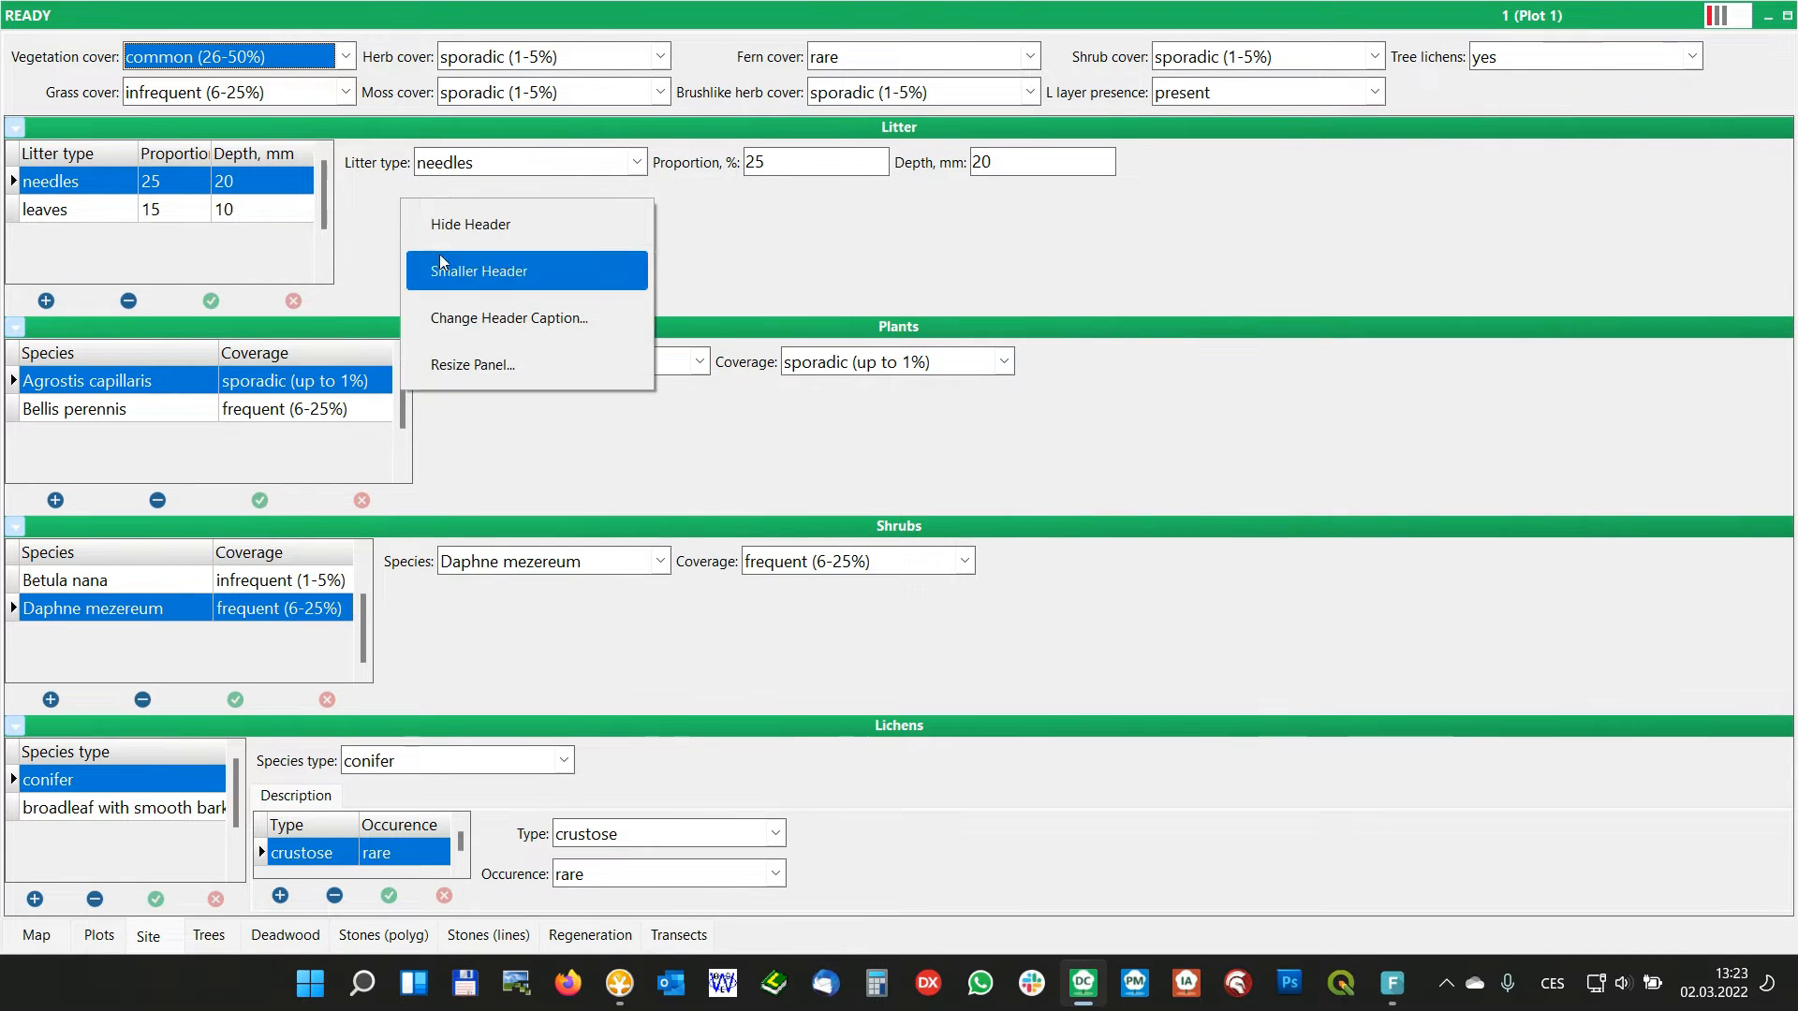
left_click(502, 272)
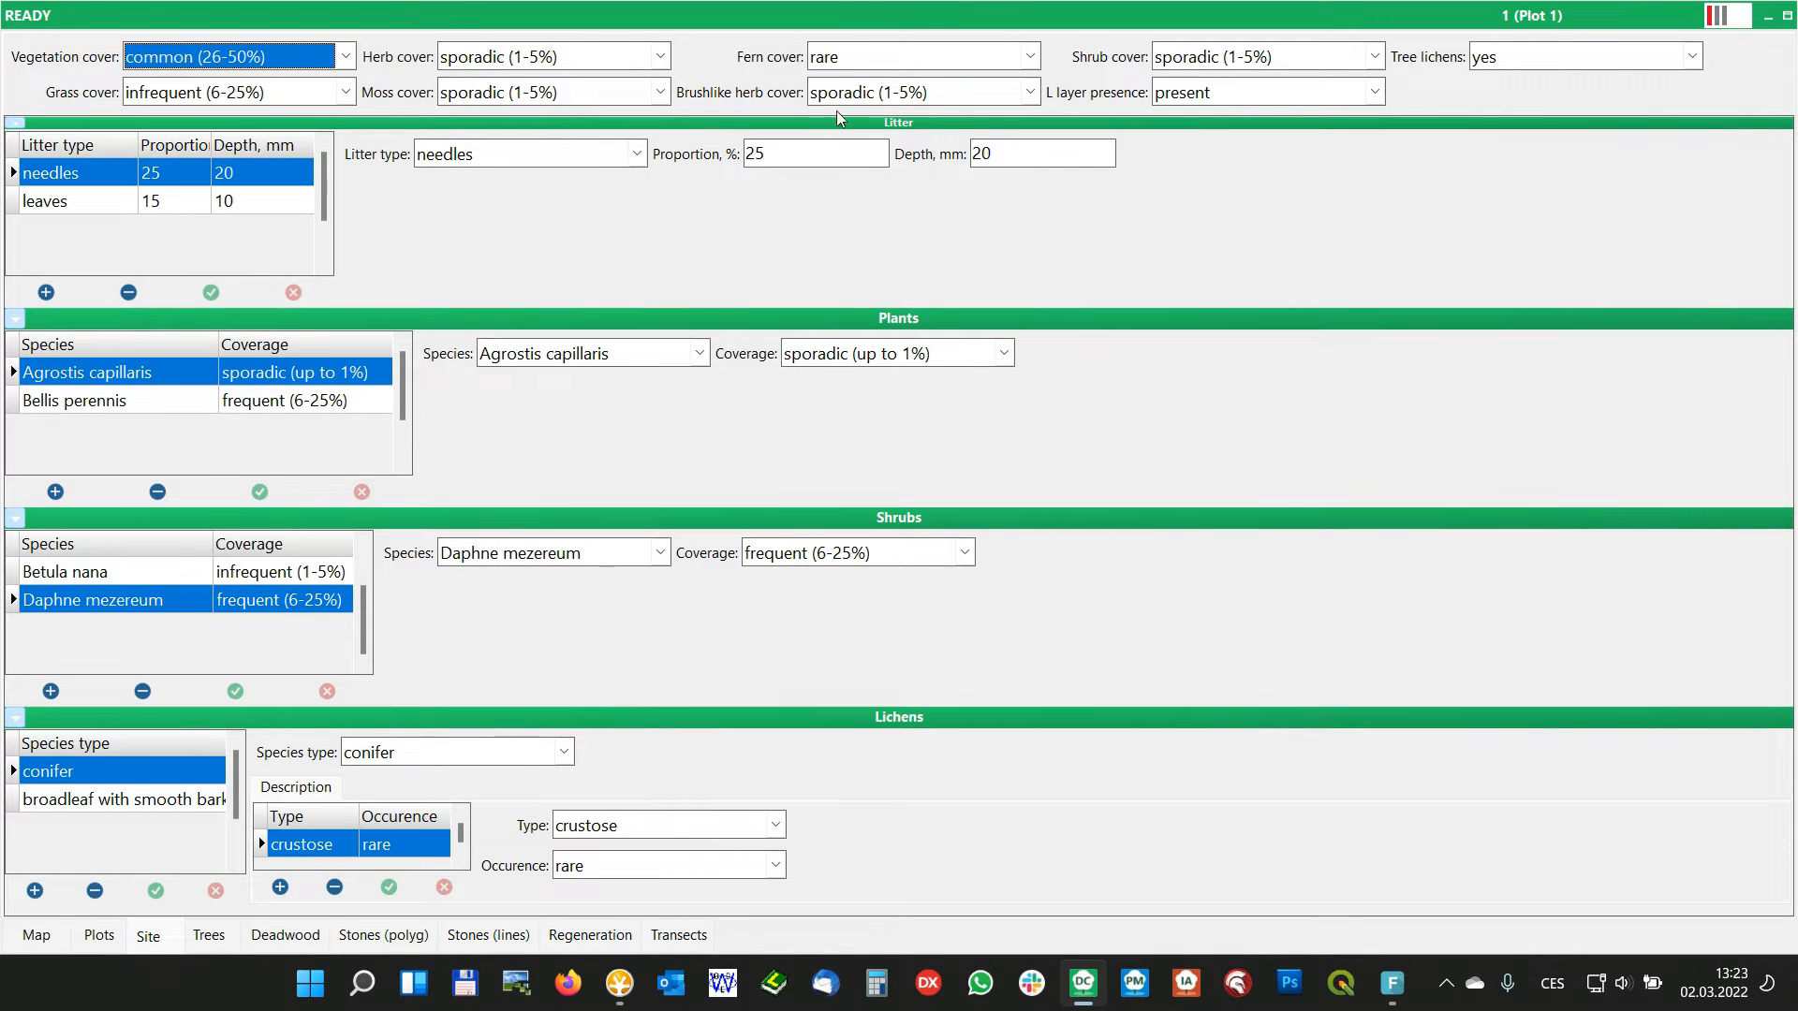
right_click(375, 184)
left_click(439, 259)
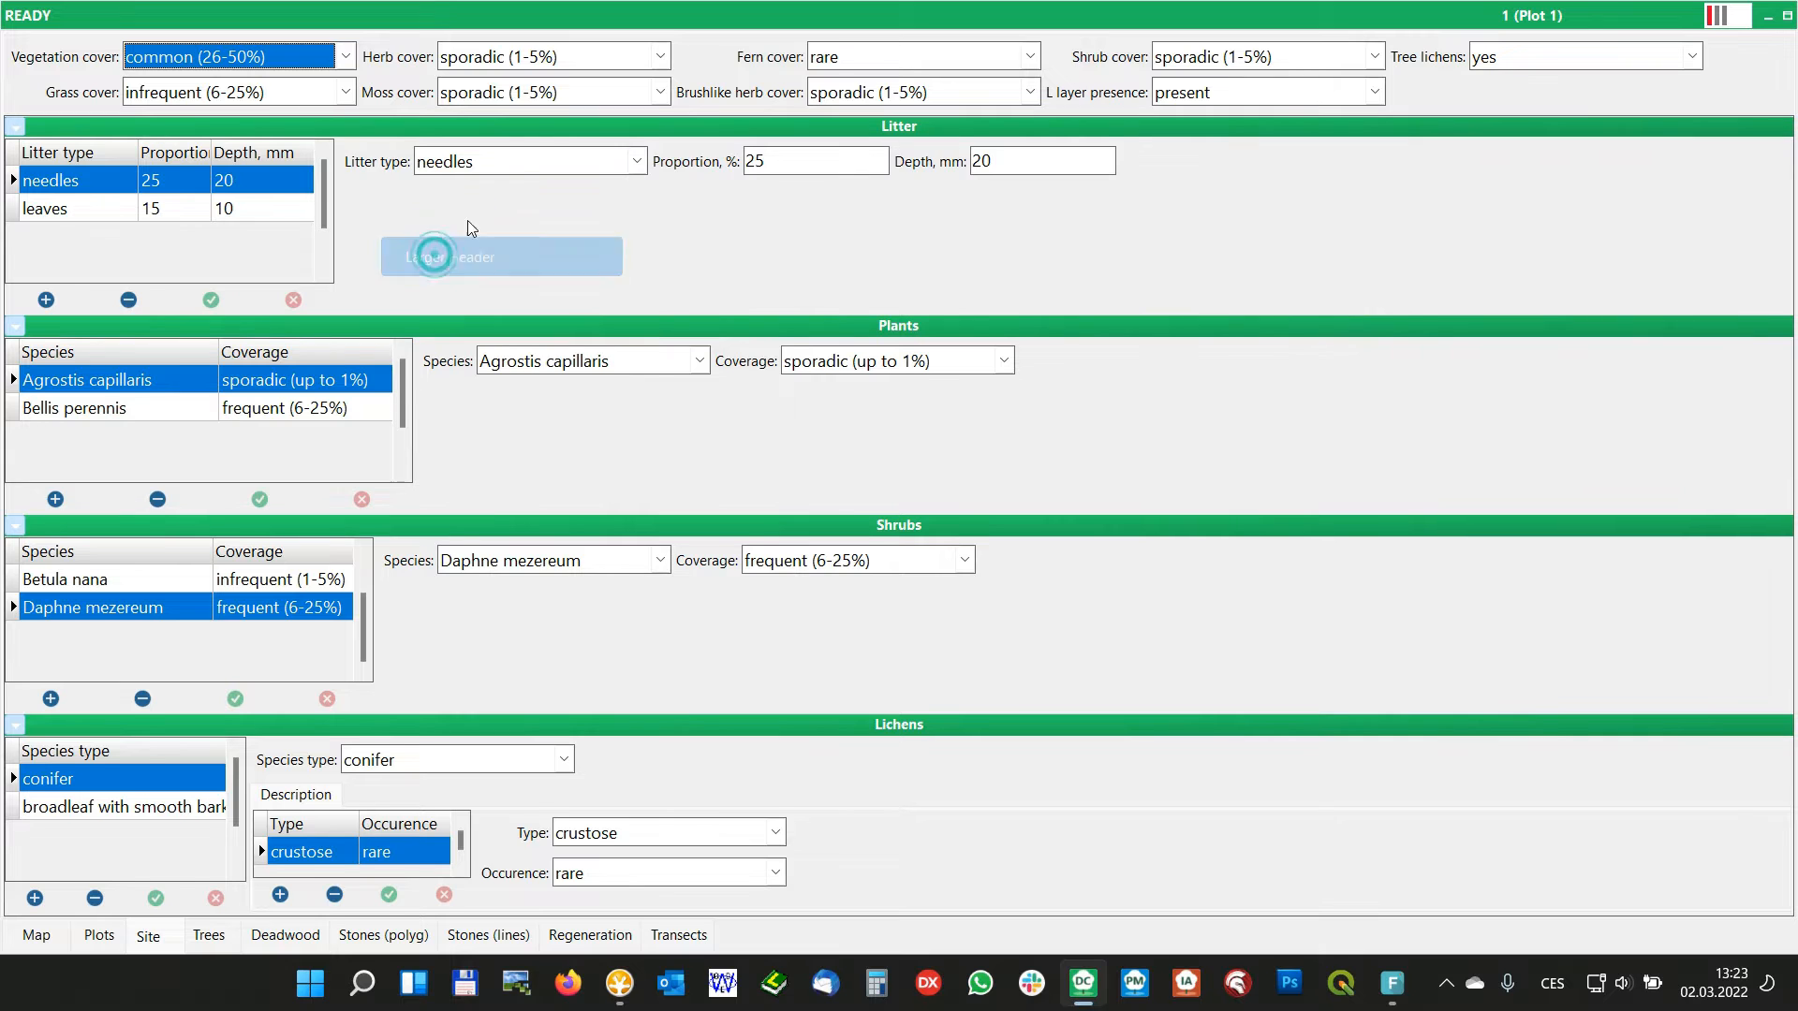
Change the header caption of the Litter panel to Litter1
right_click(426, 218)
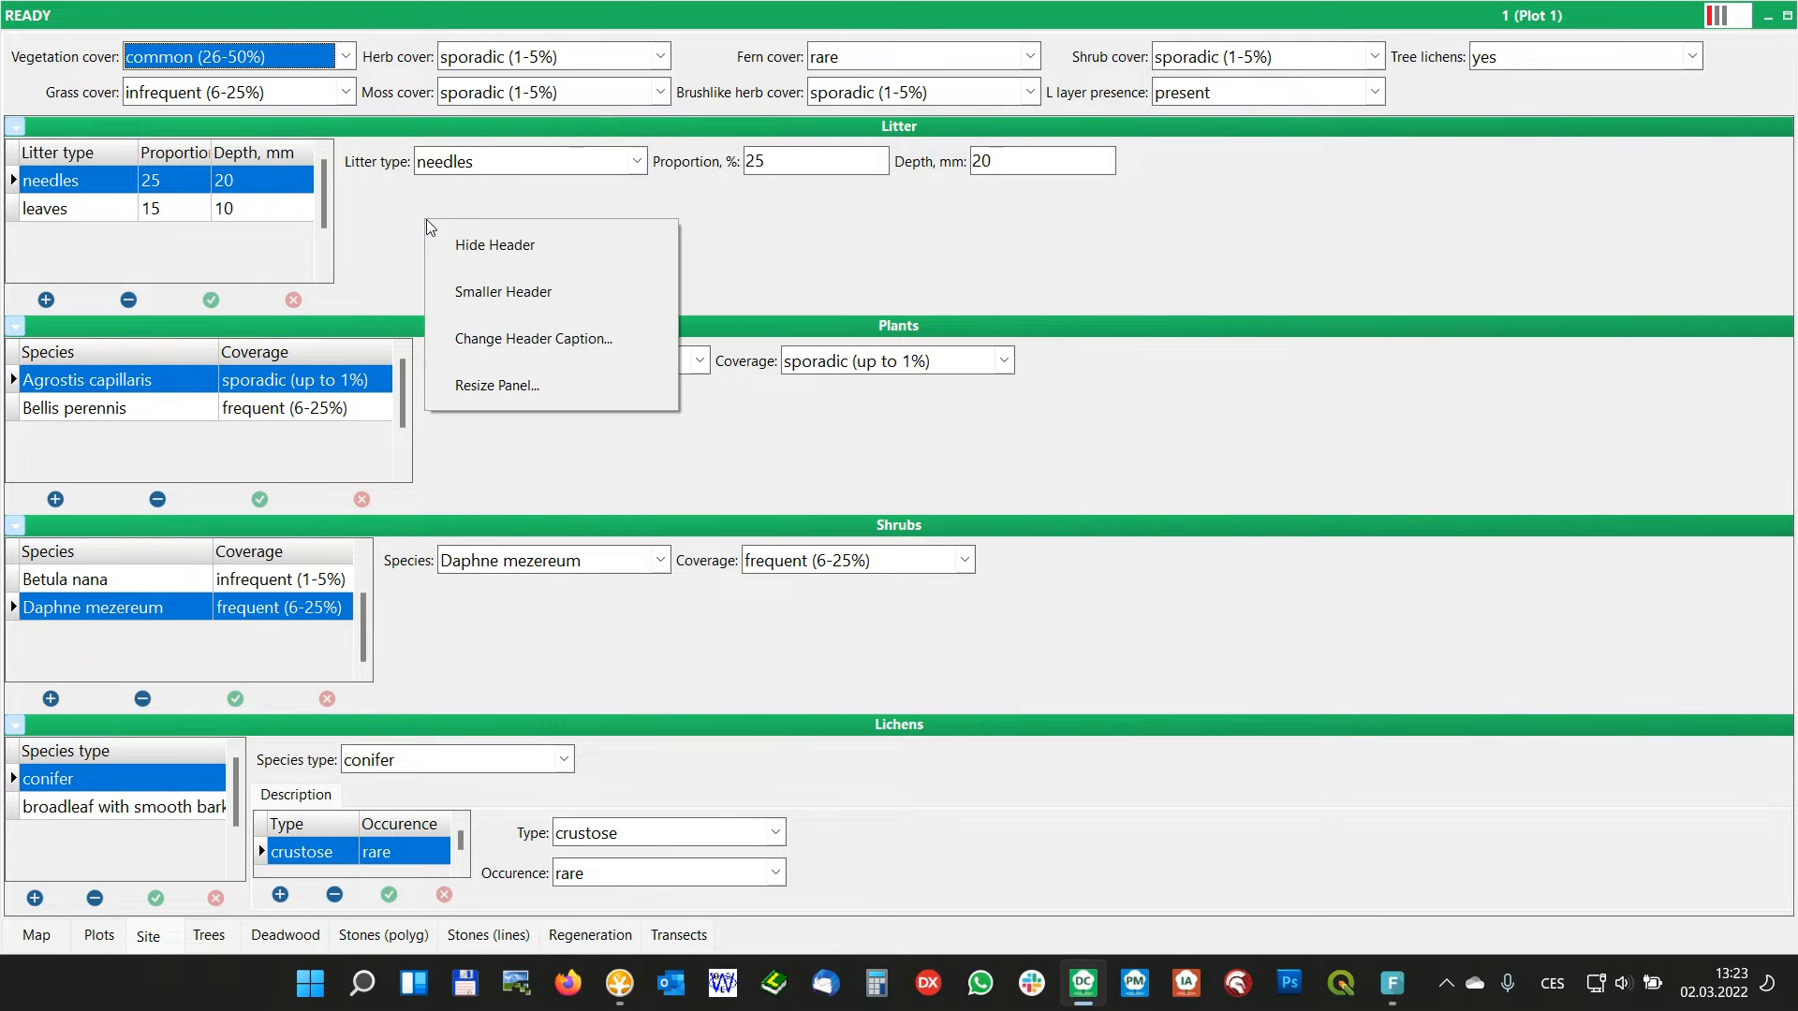
left_click(556, 338)
left_click(845, 471)
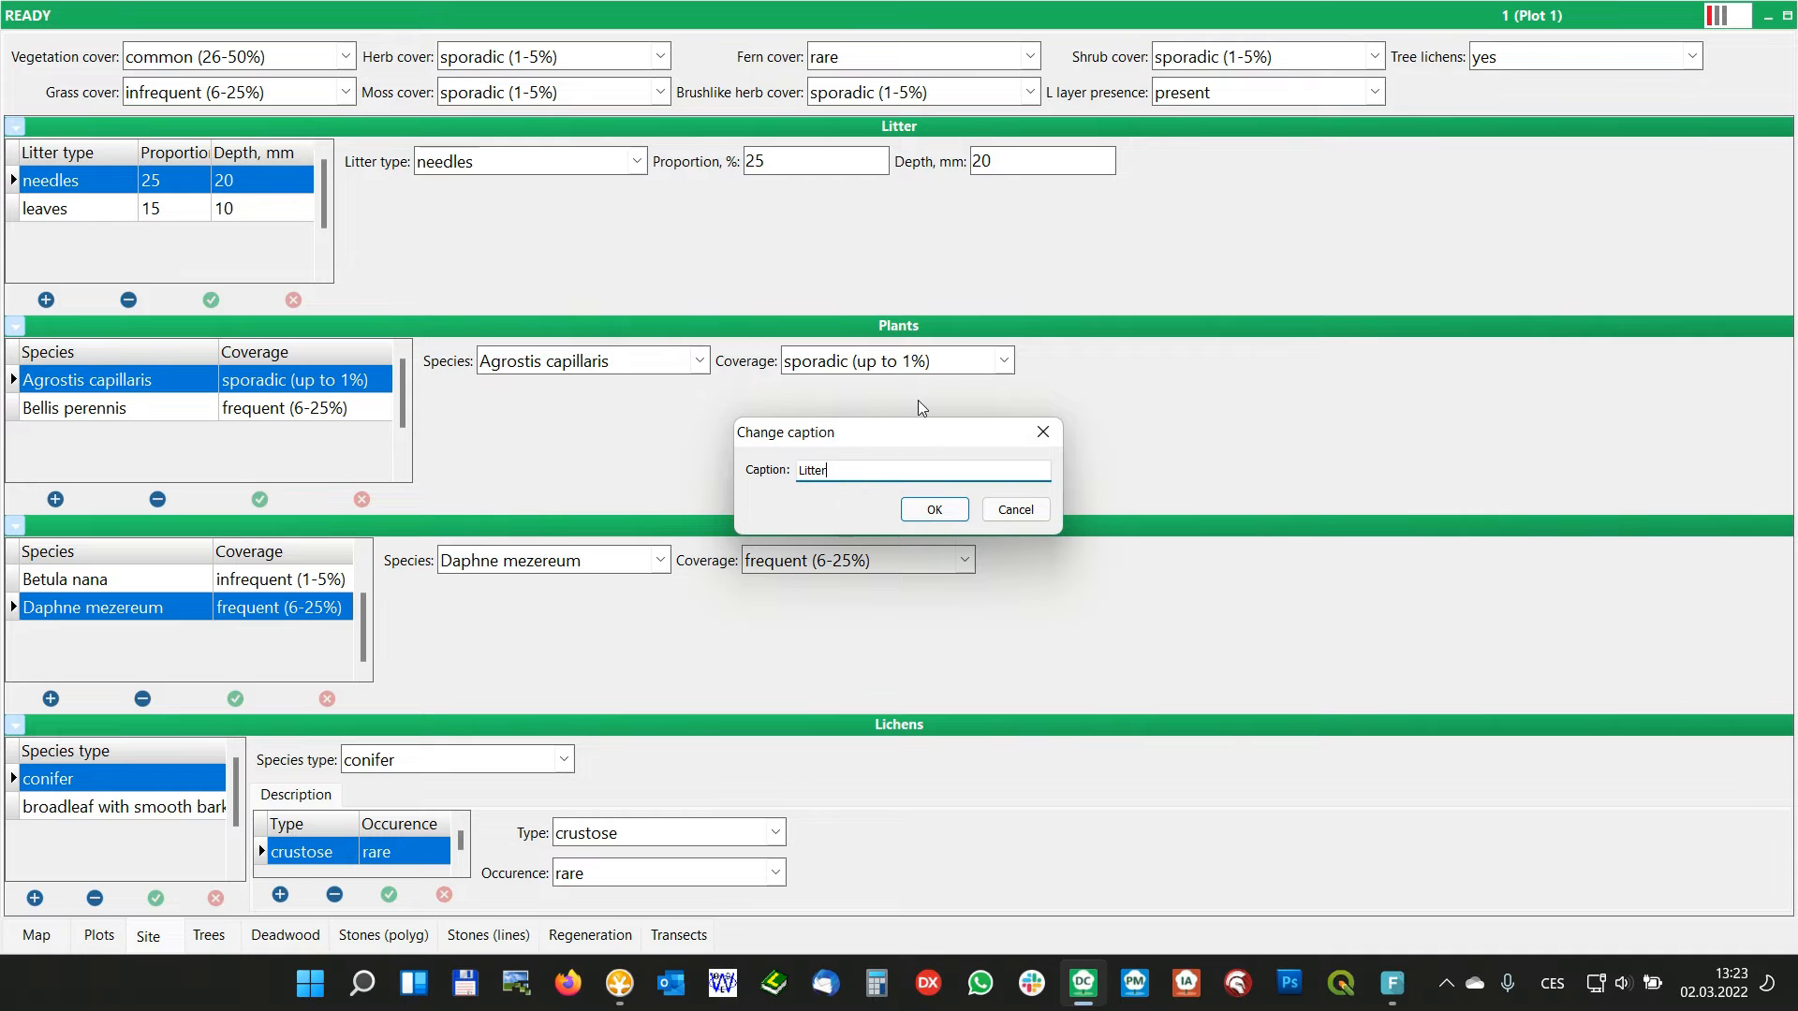
left_click(934, 510)
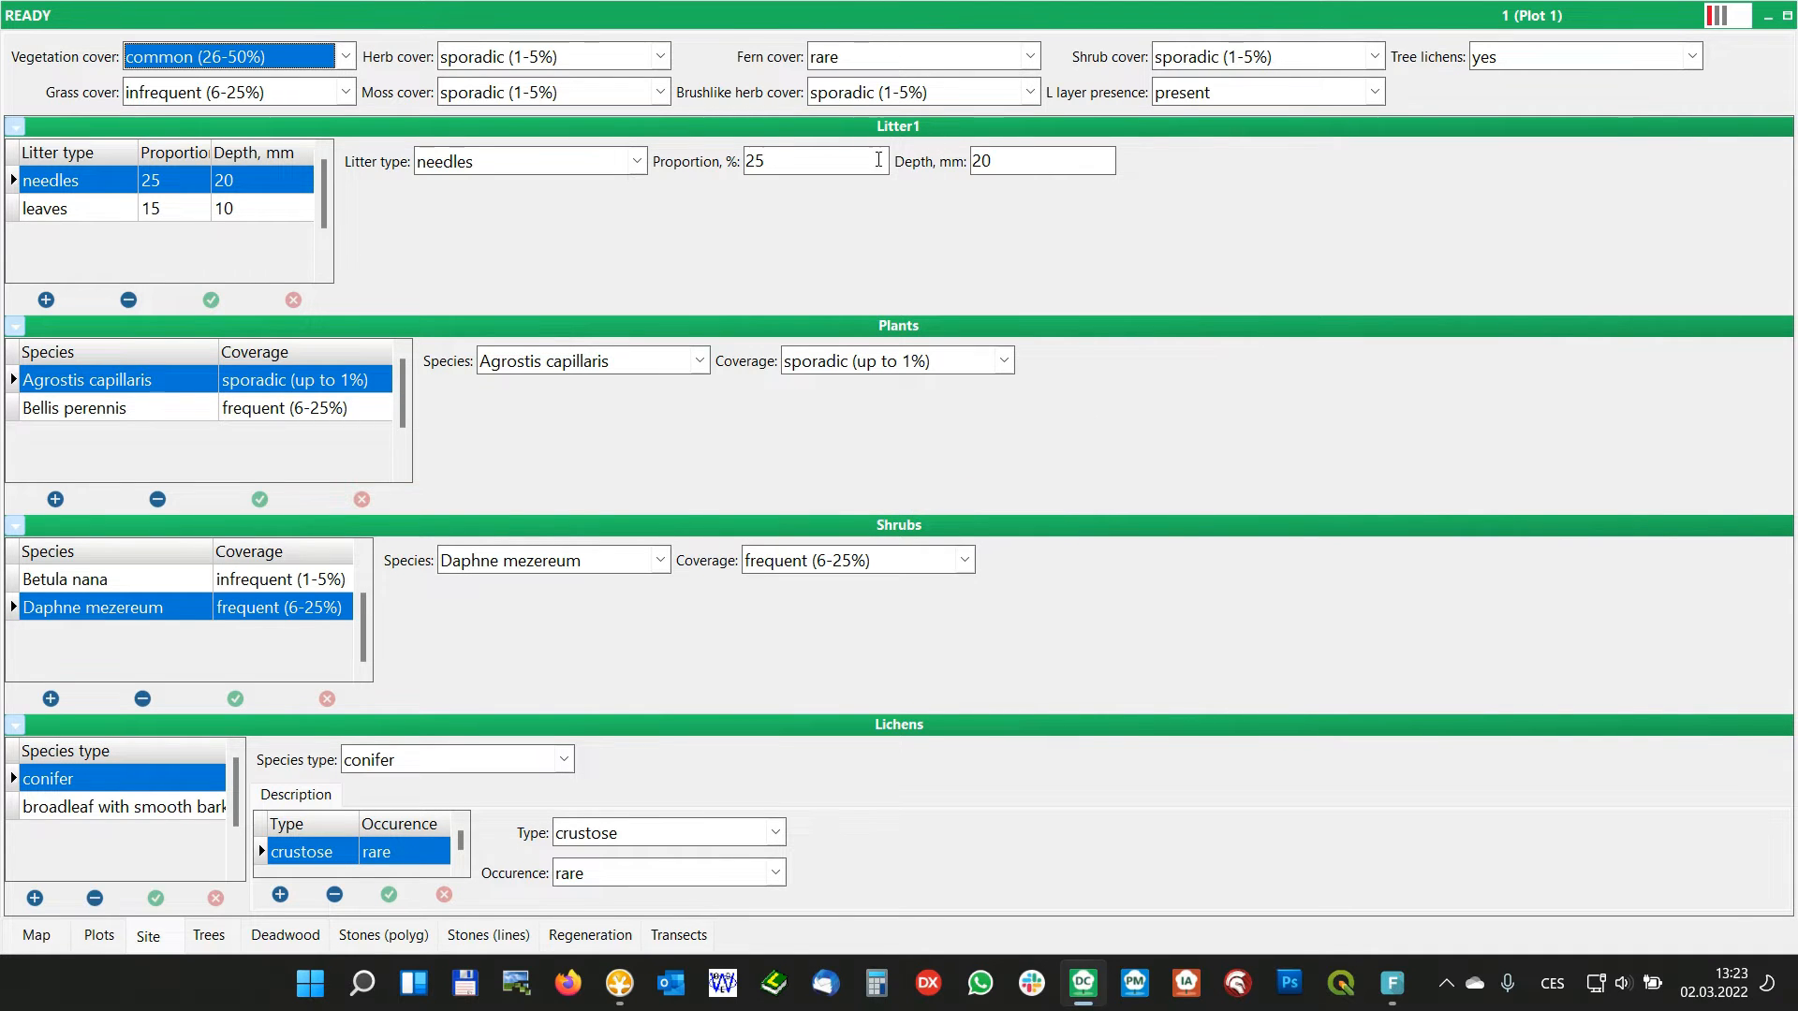
Restore the first panel's header caption to Litter
right_click(571, 214)
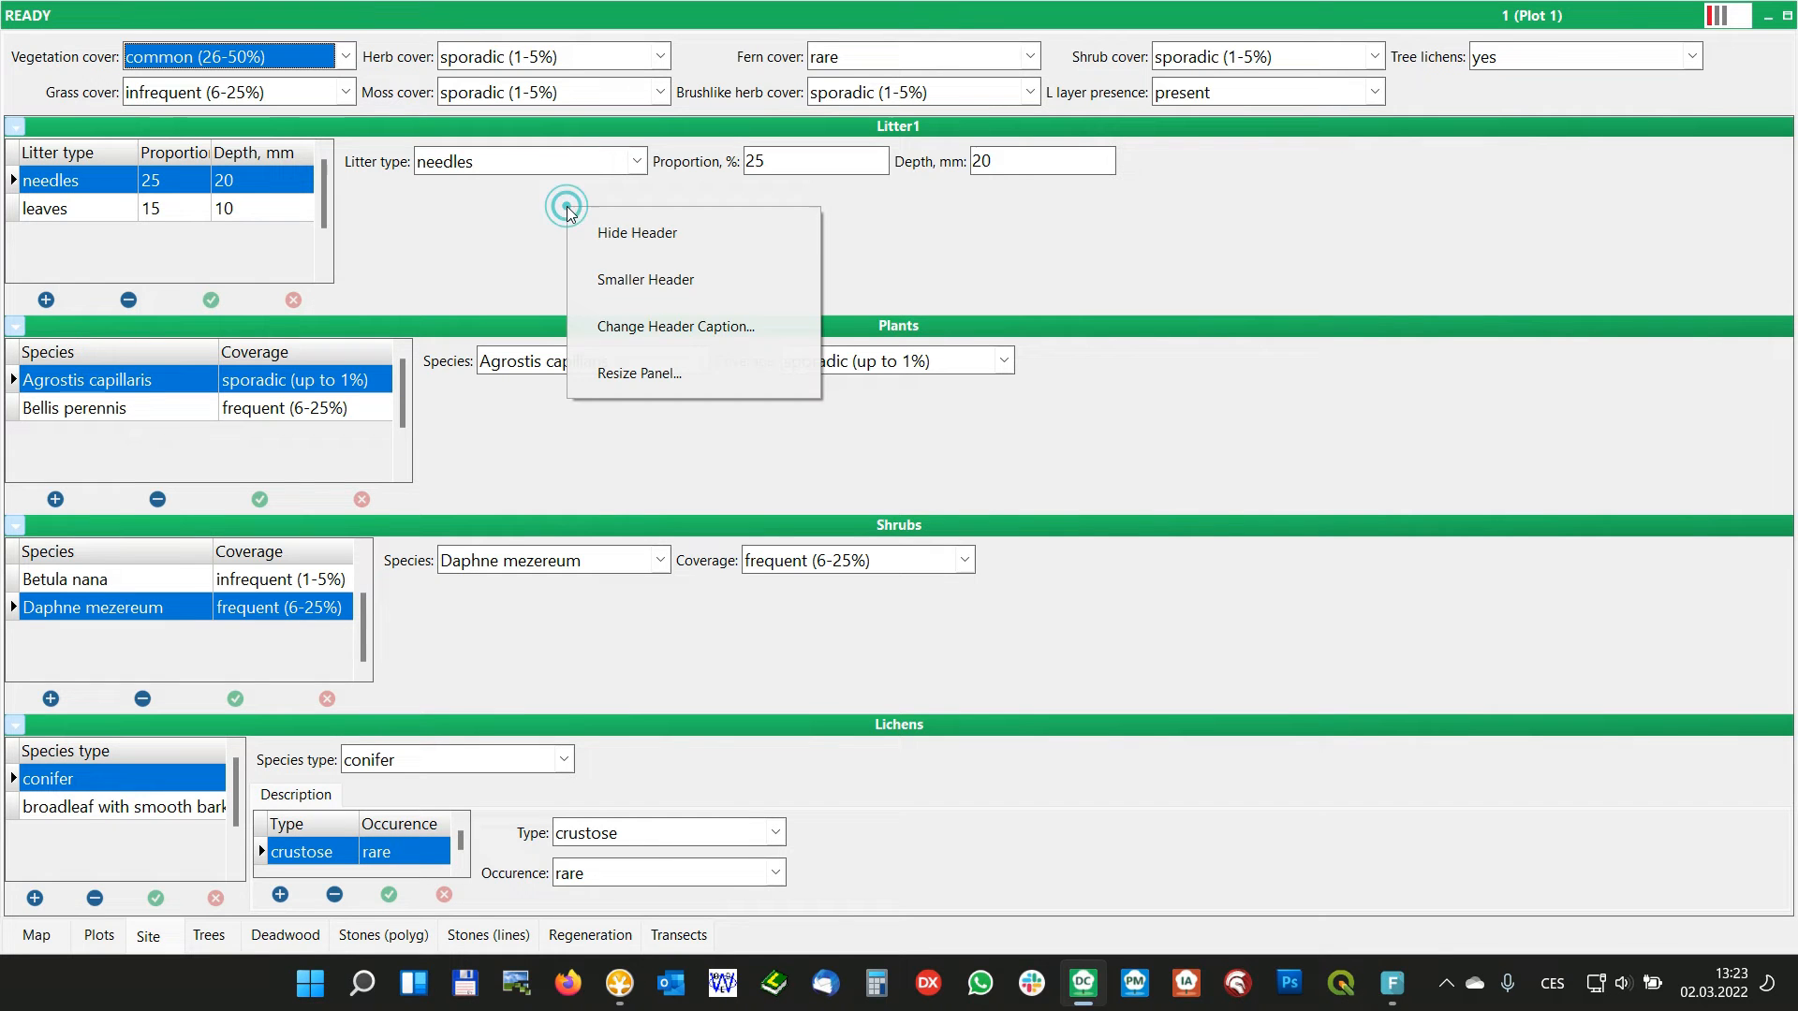
left_click(669, 325)
left_click(861, 466)
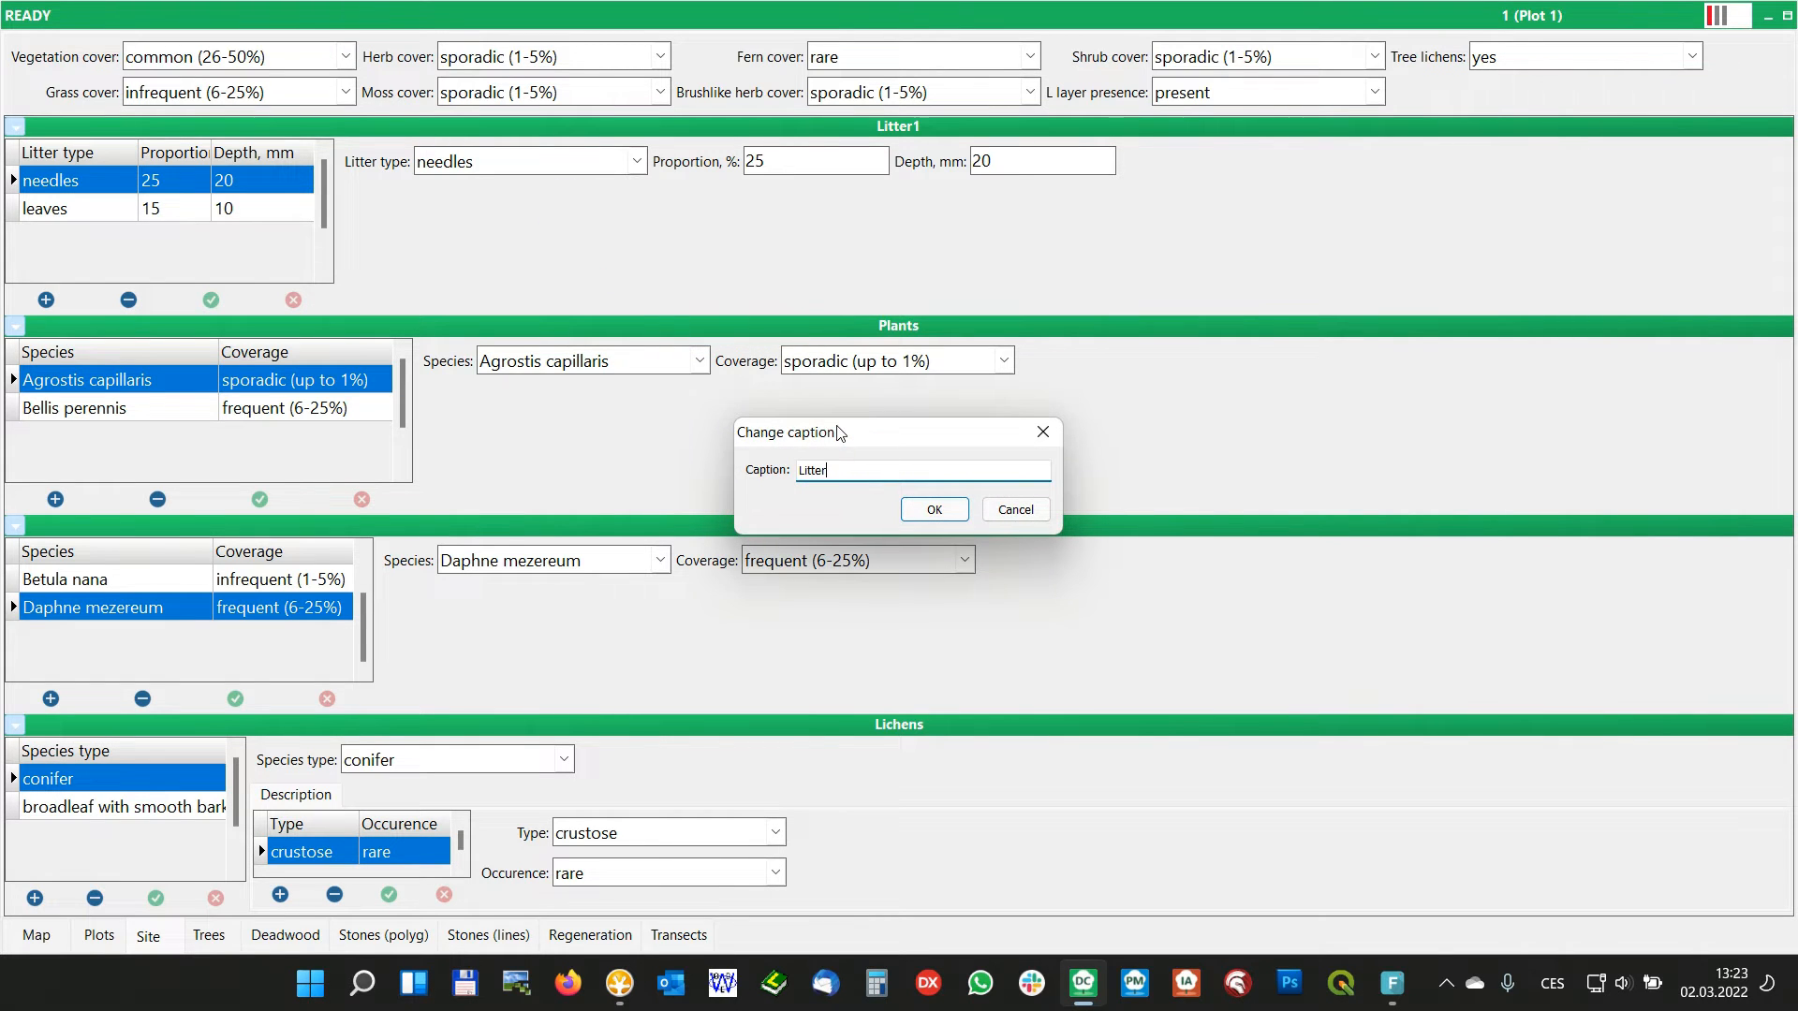
left_click(937, 509)
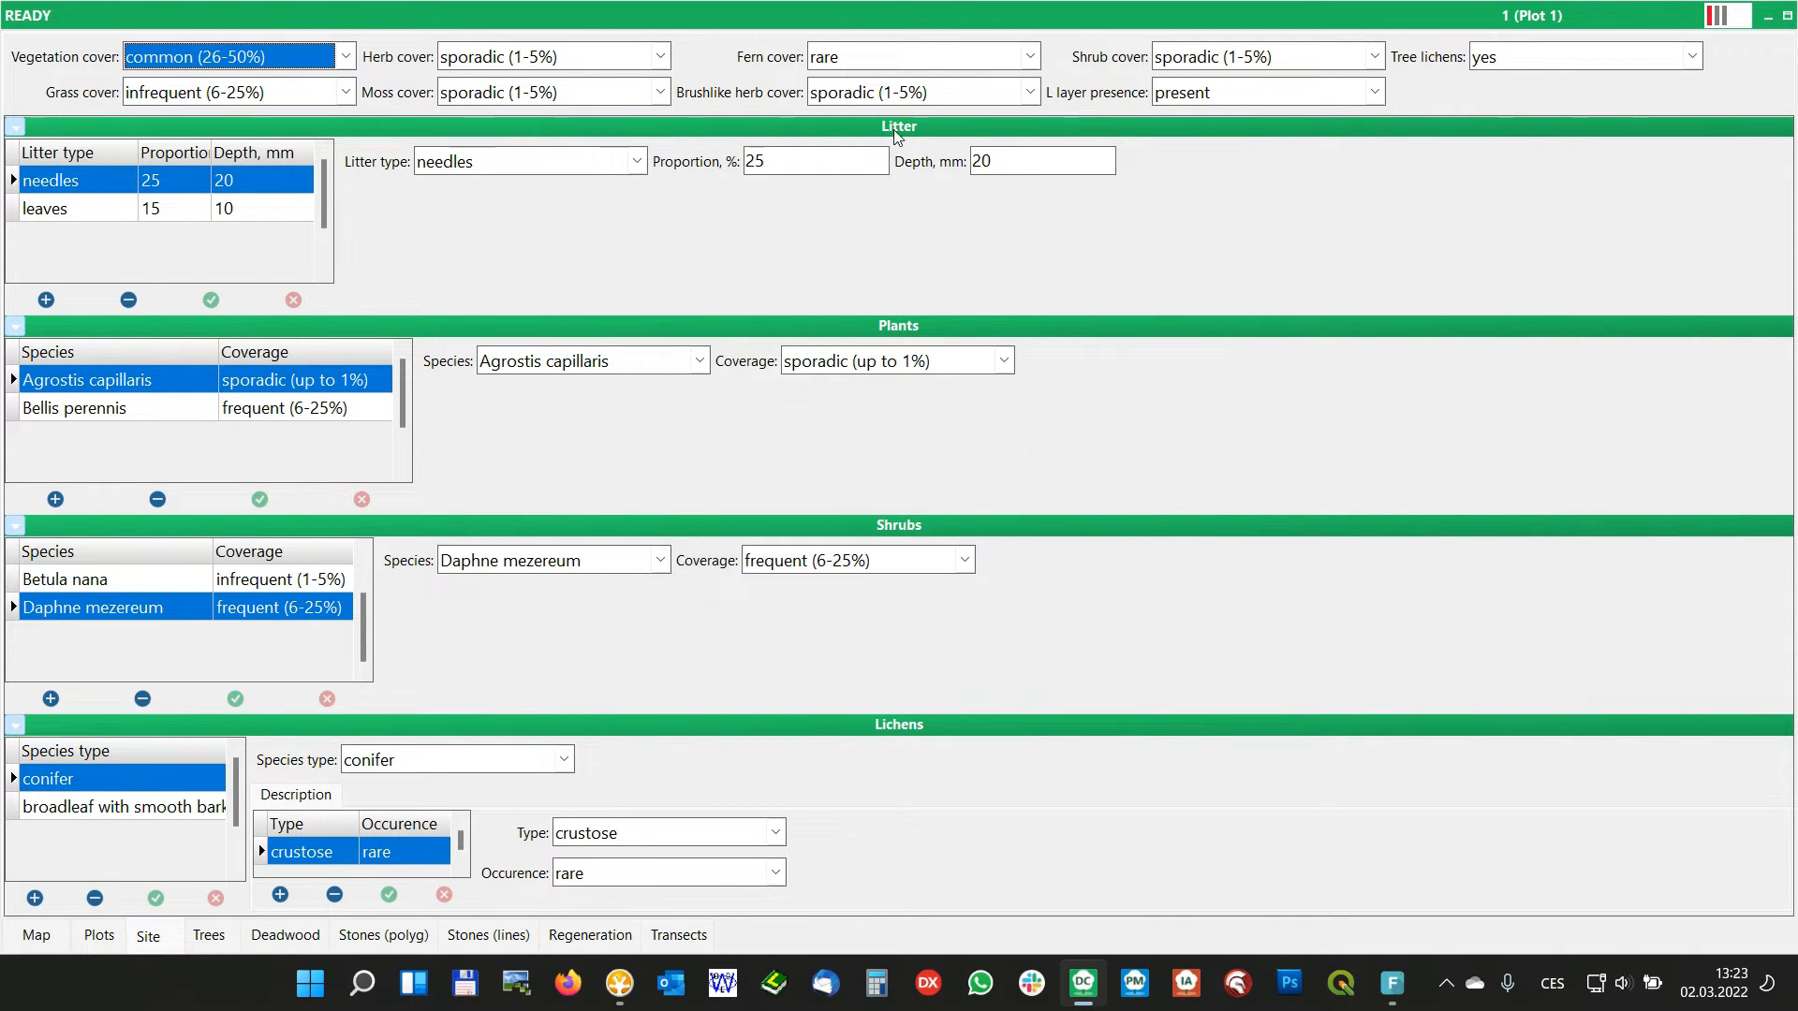
Resize the Litter panel to a smaller height so its overview table shows a single record row
right_click(557, 210)
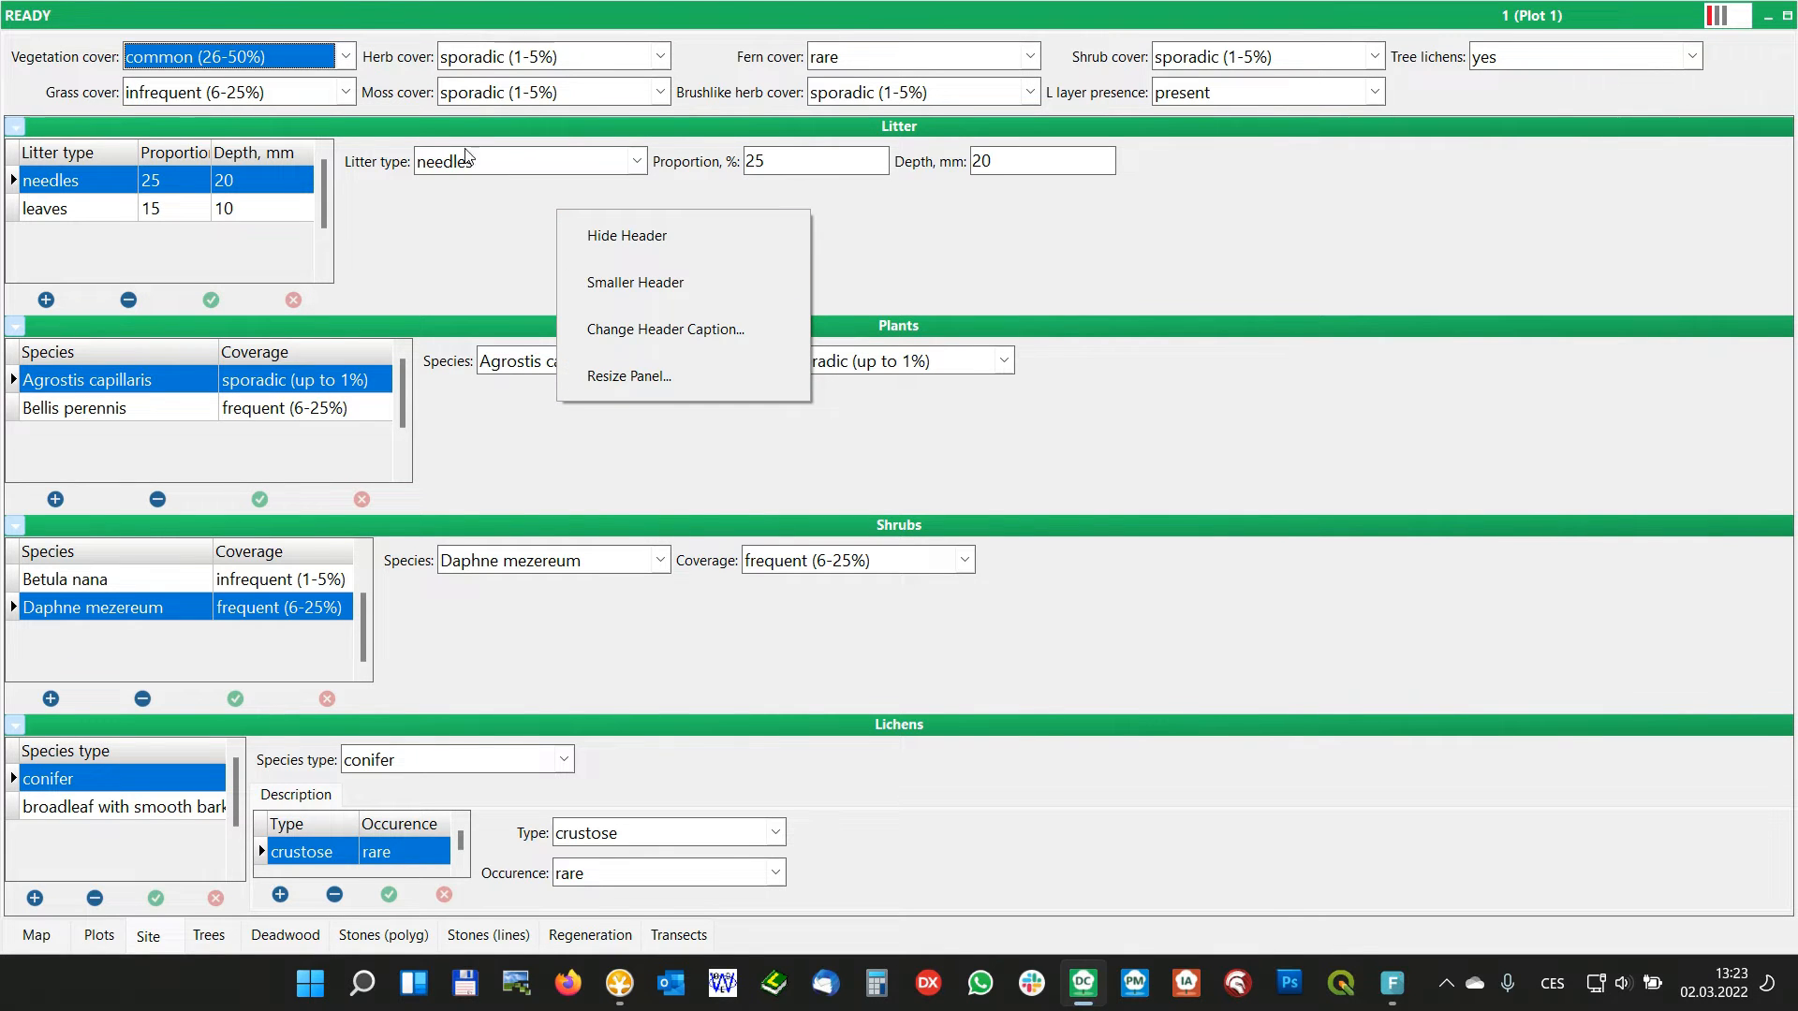
left_click(626, 373)
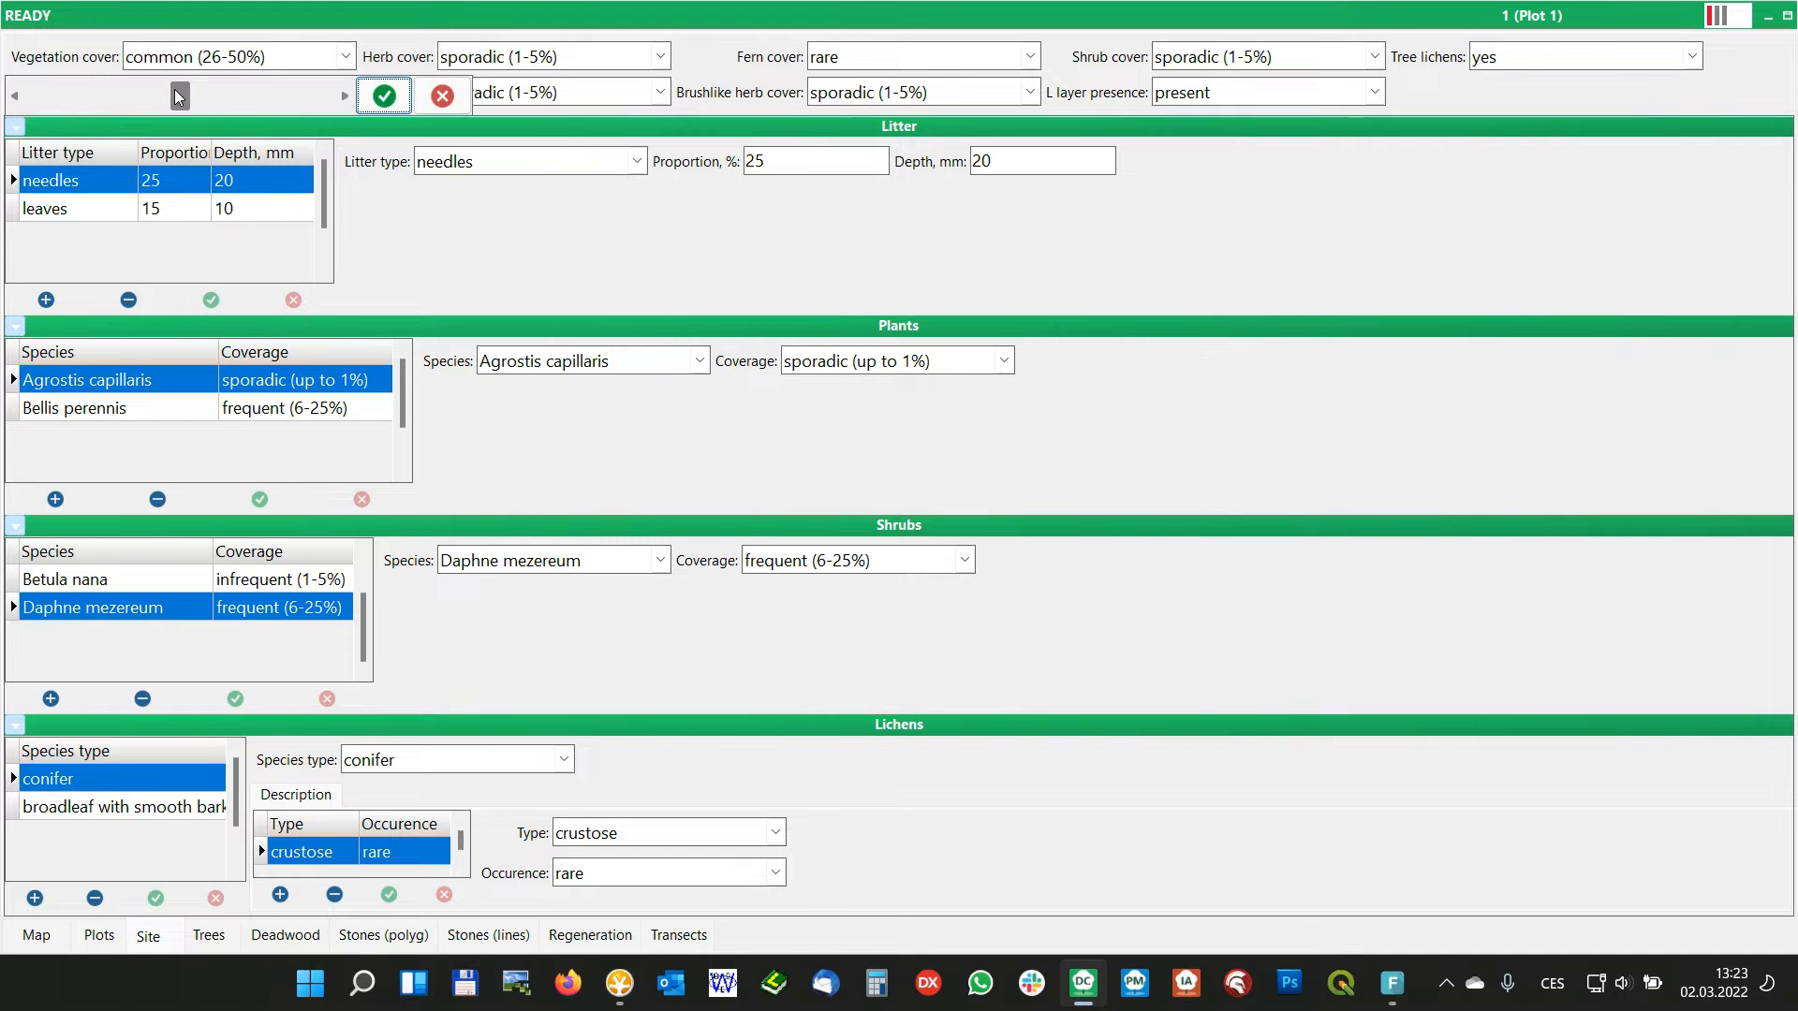
left_click_drag(180, 94, 99, 99)
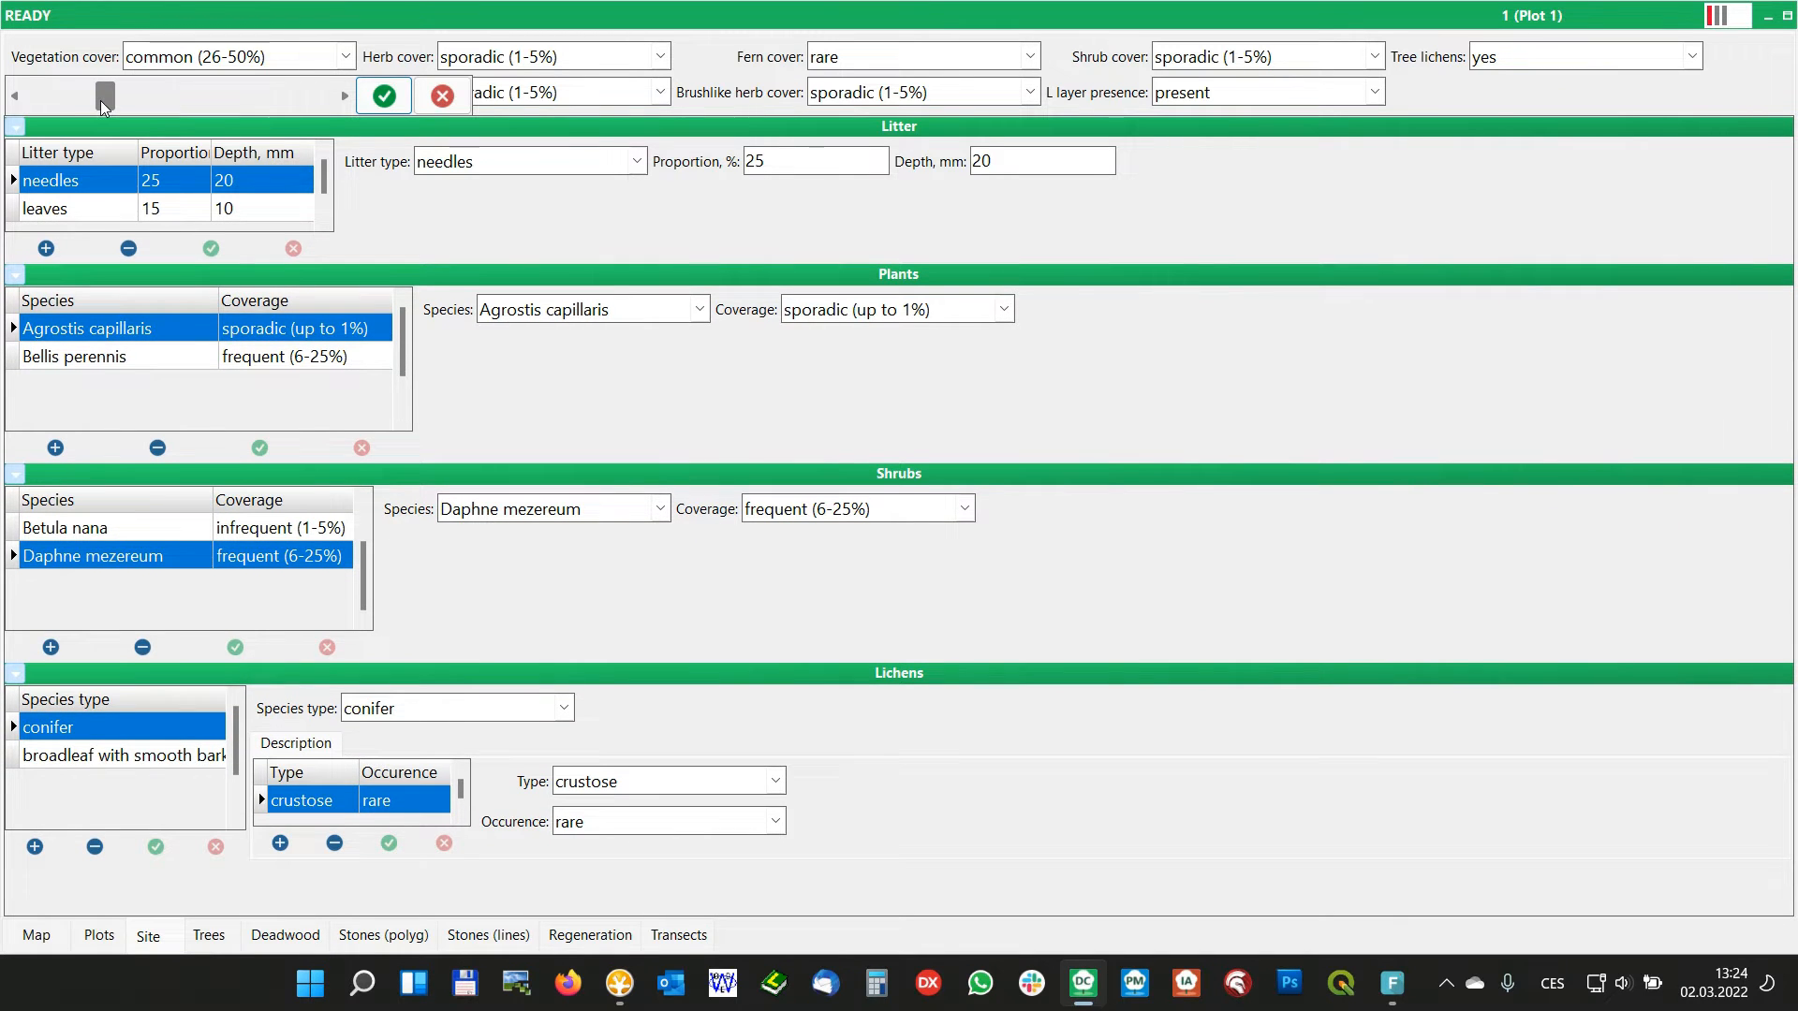
left_click_drag(103, 104, 85, 106)
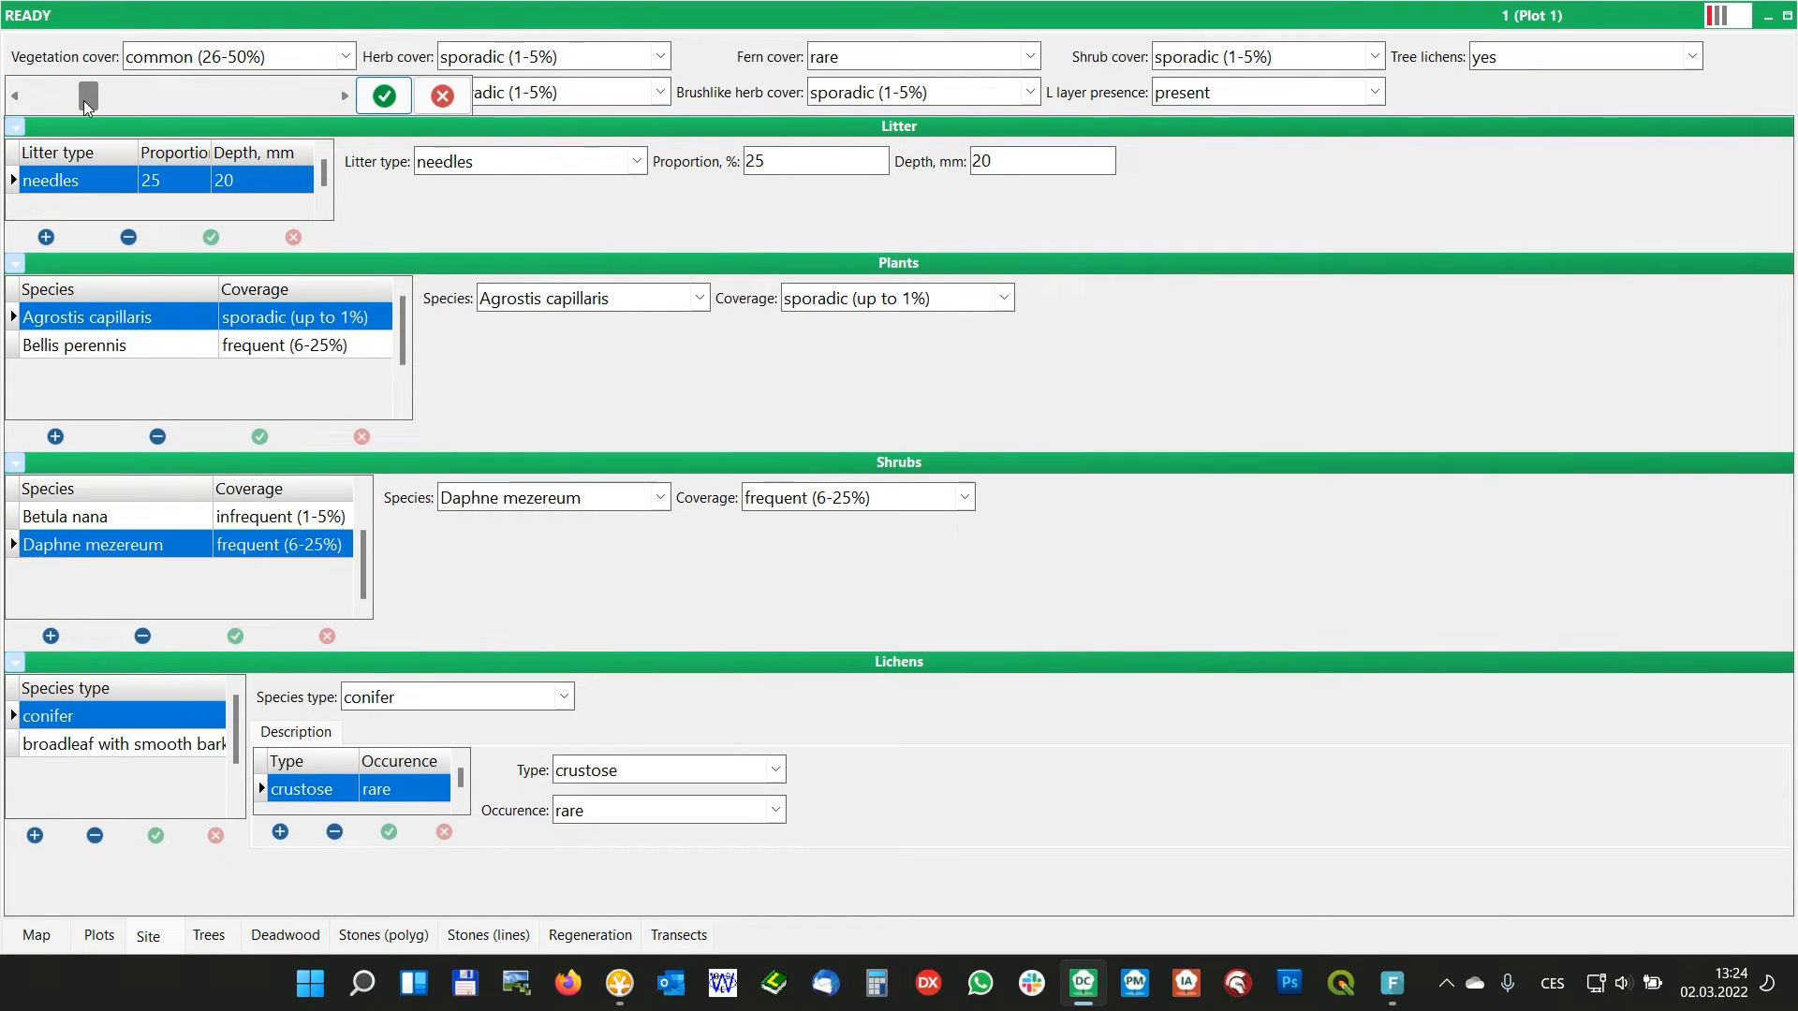
left_click(387, 100)
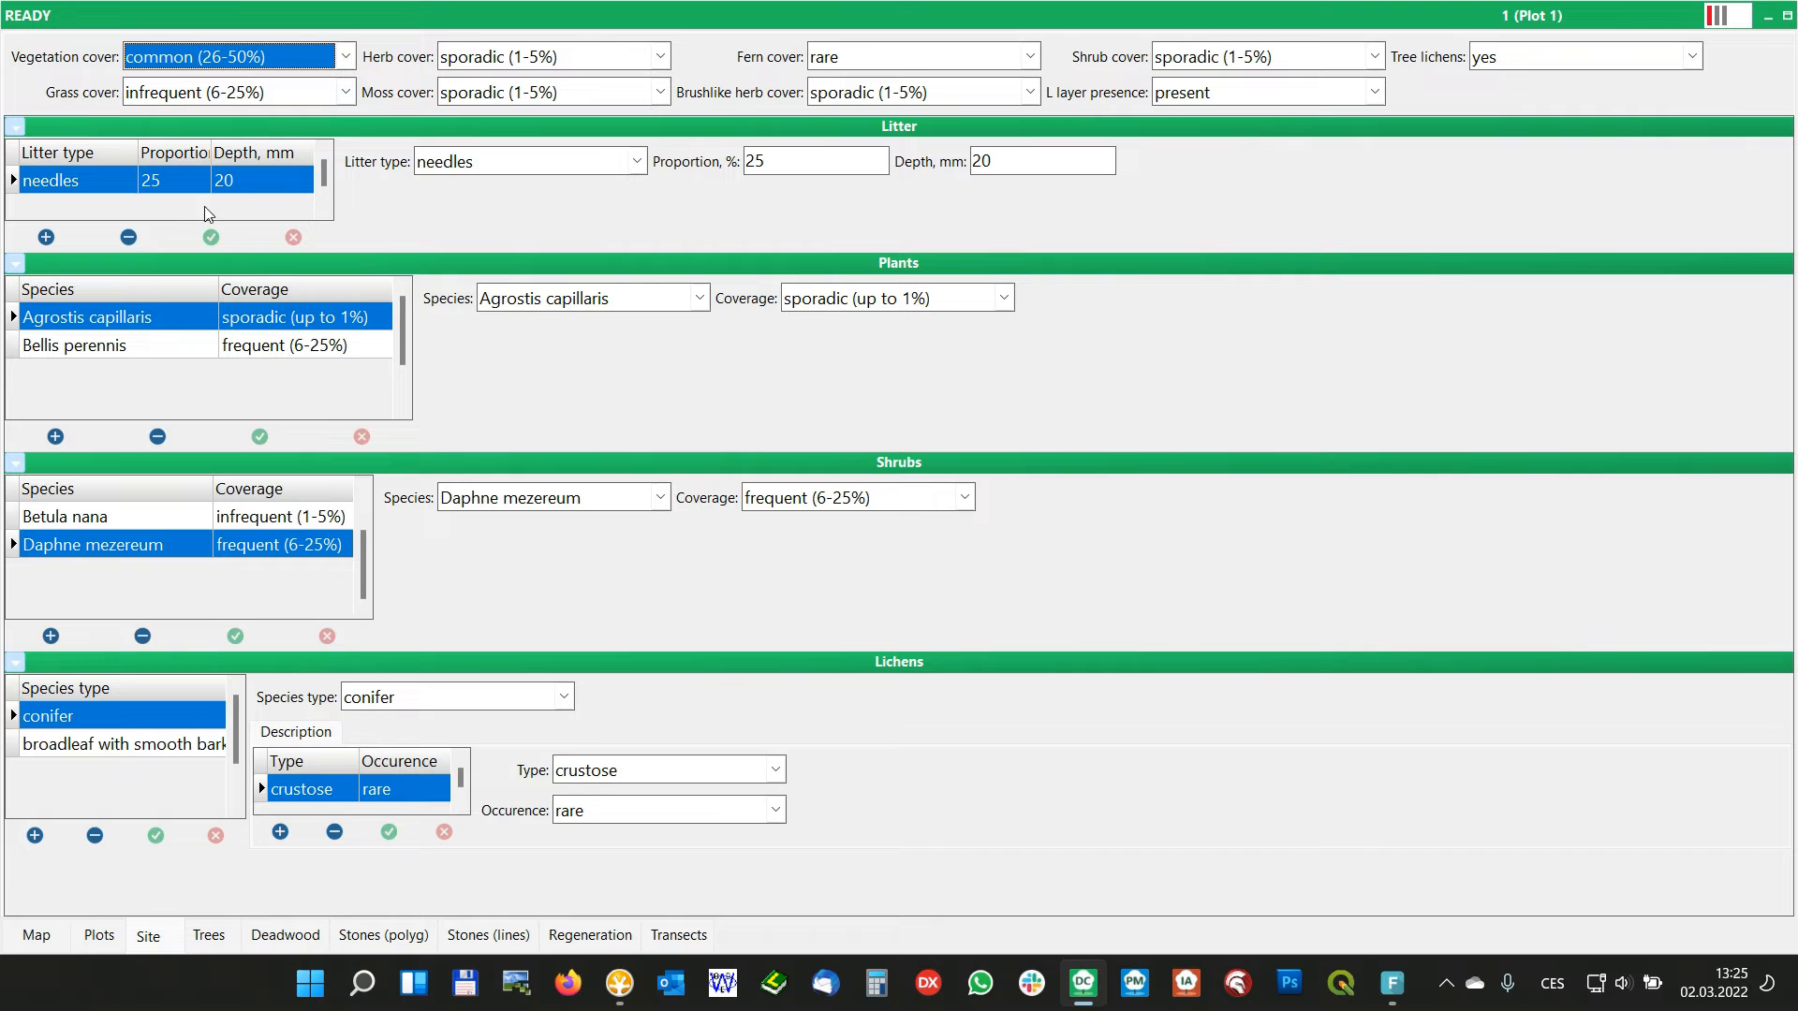
Widen the Proportion, % column through the Litter layer's overview table resize settings until its full heading fits
right_click(155, 182)
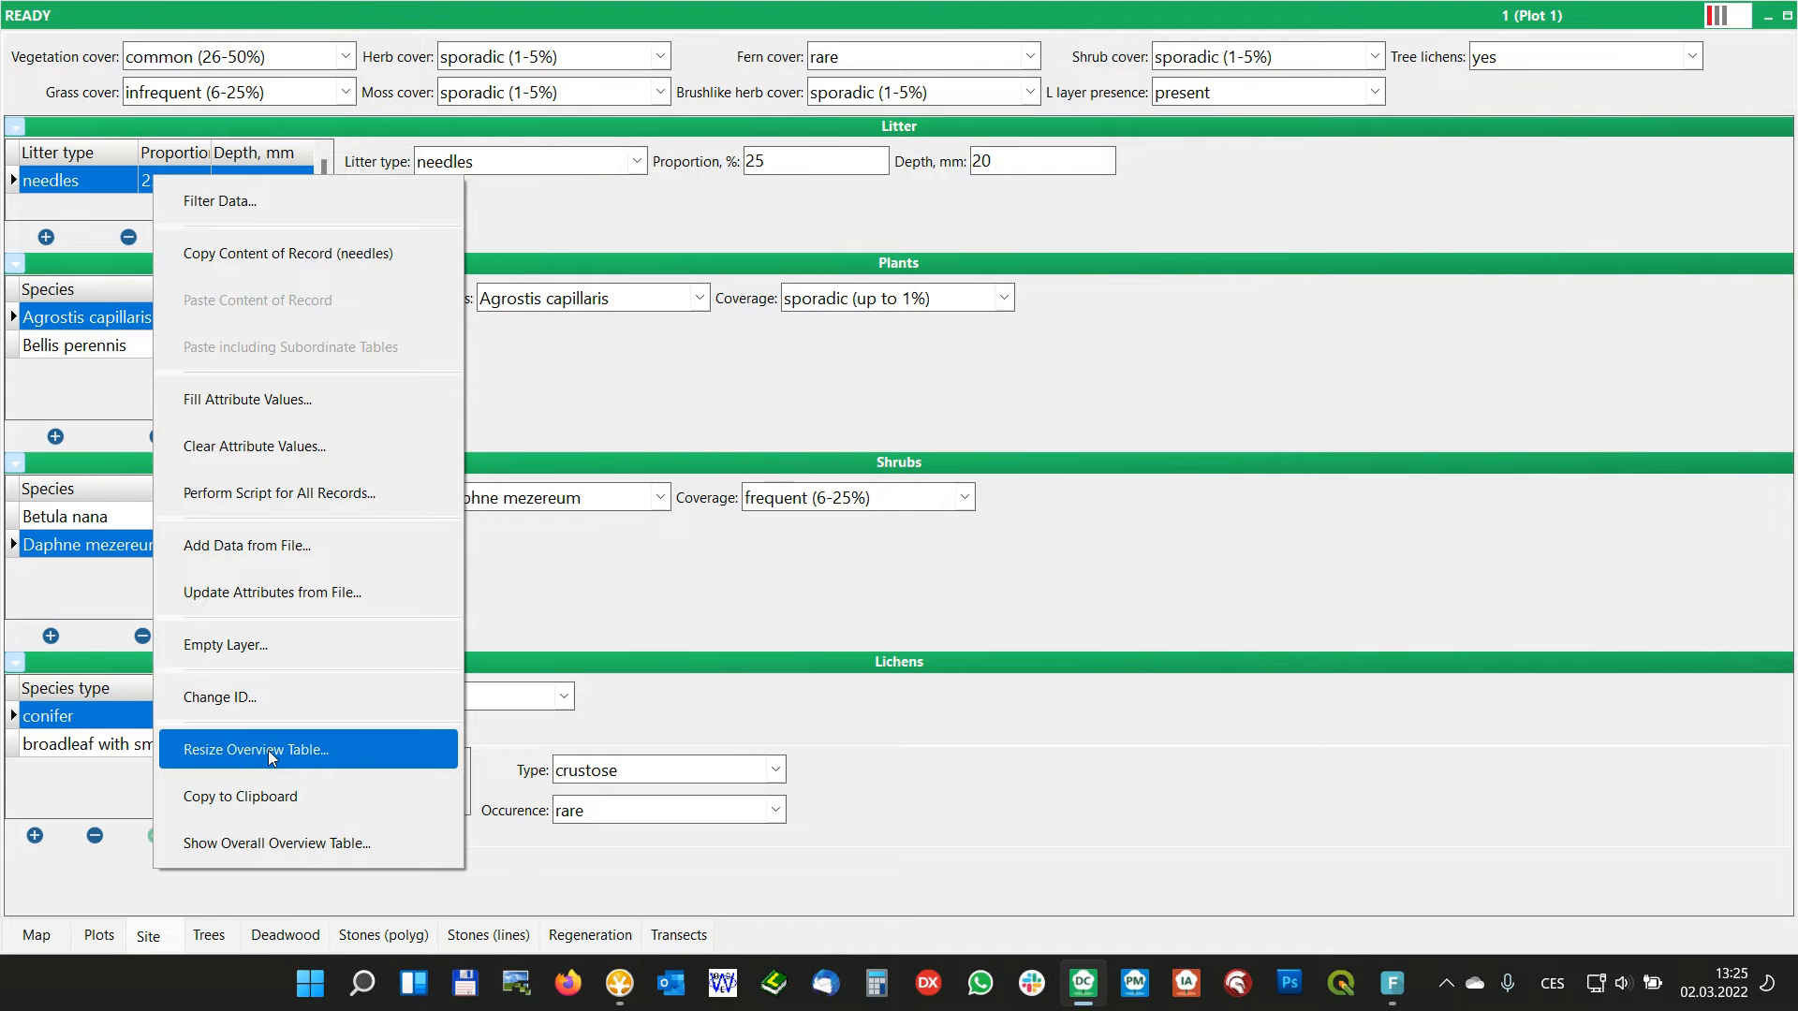
left_click(295, 750)
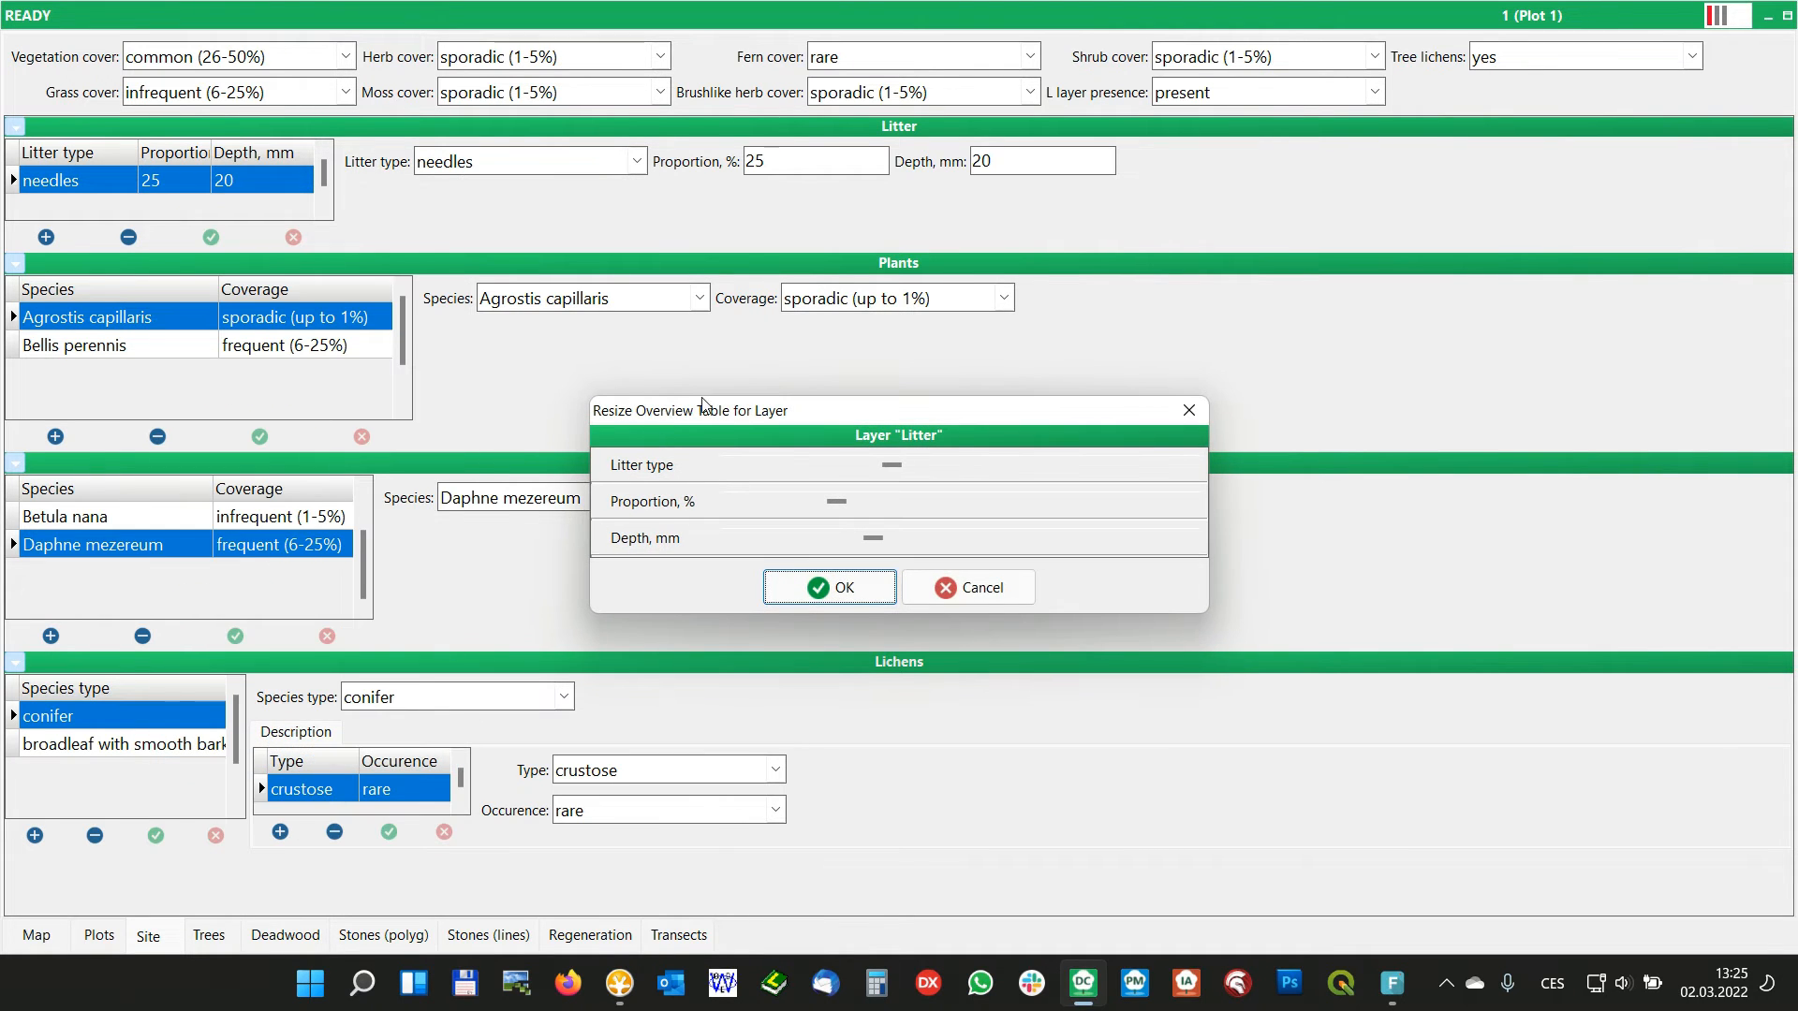
left_click_drag(696, 412, 489, 206)
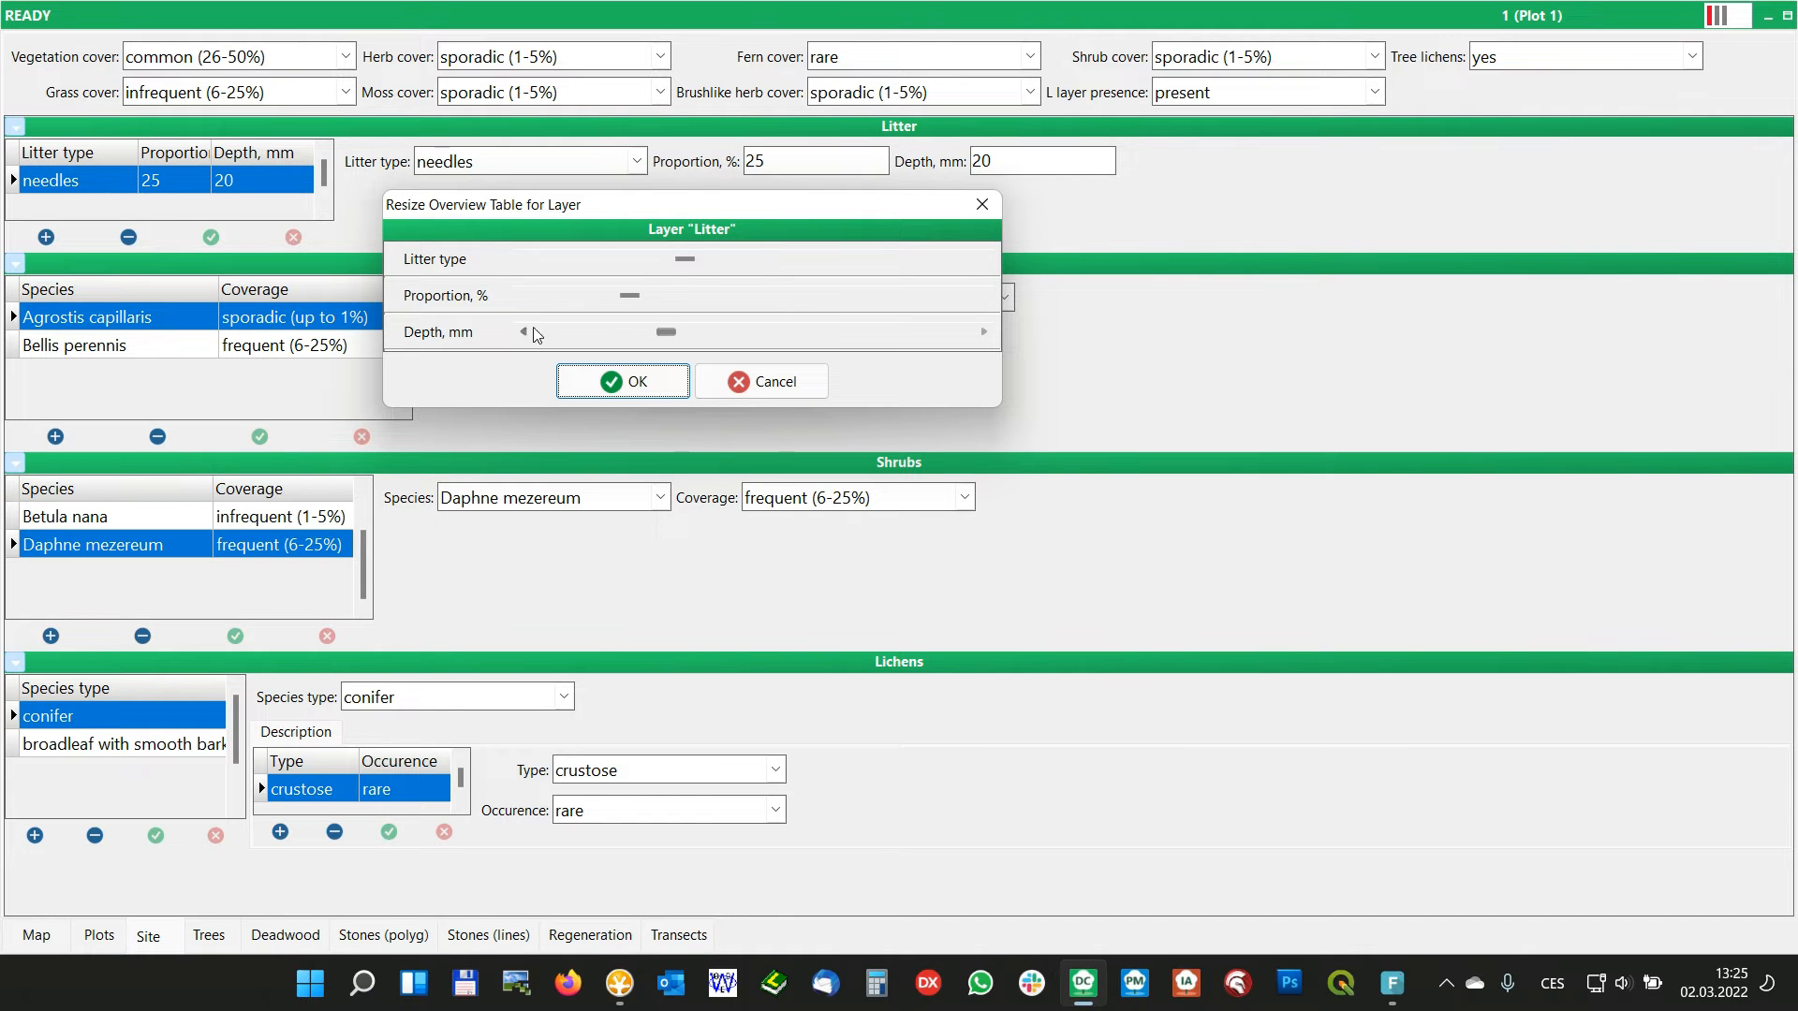
left_click_drag(629, 296, 676, 297)
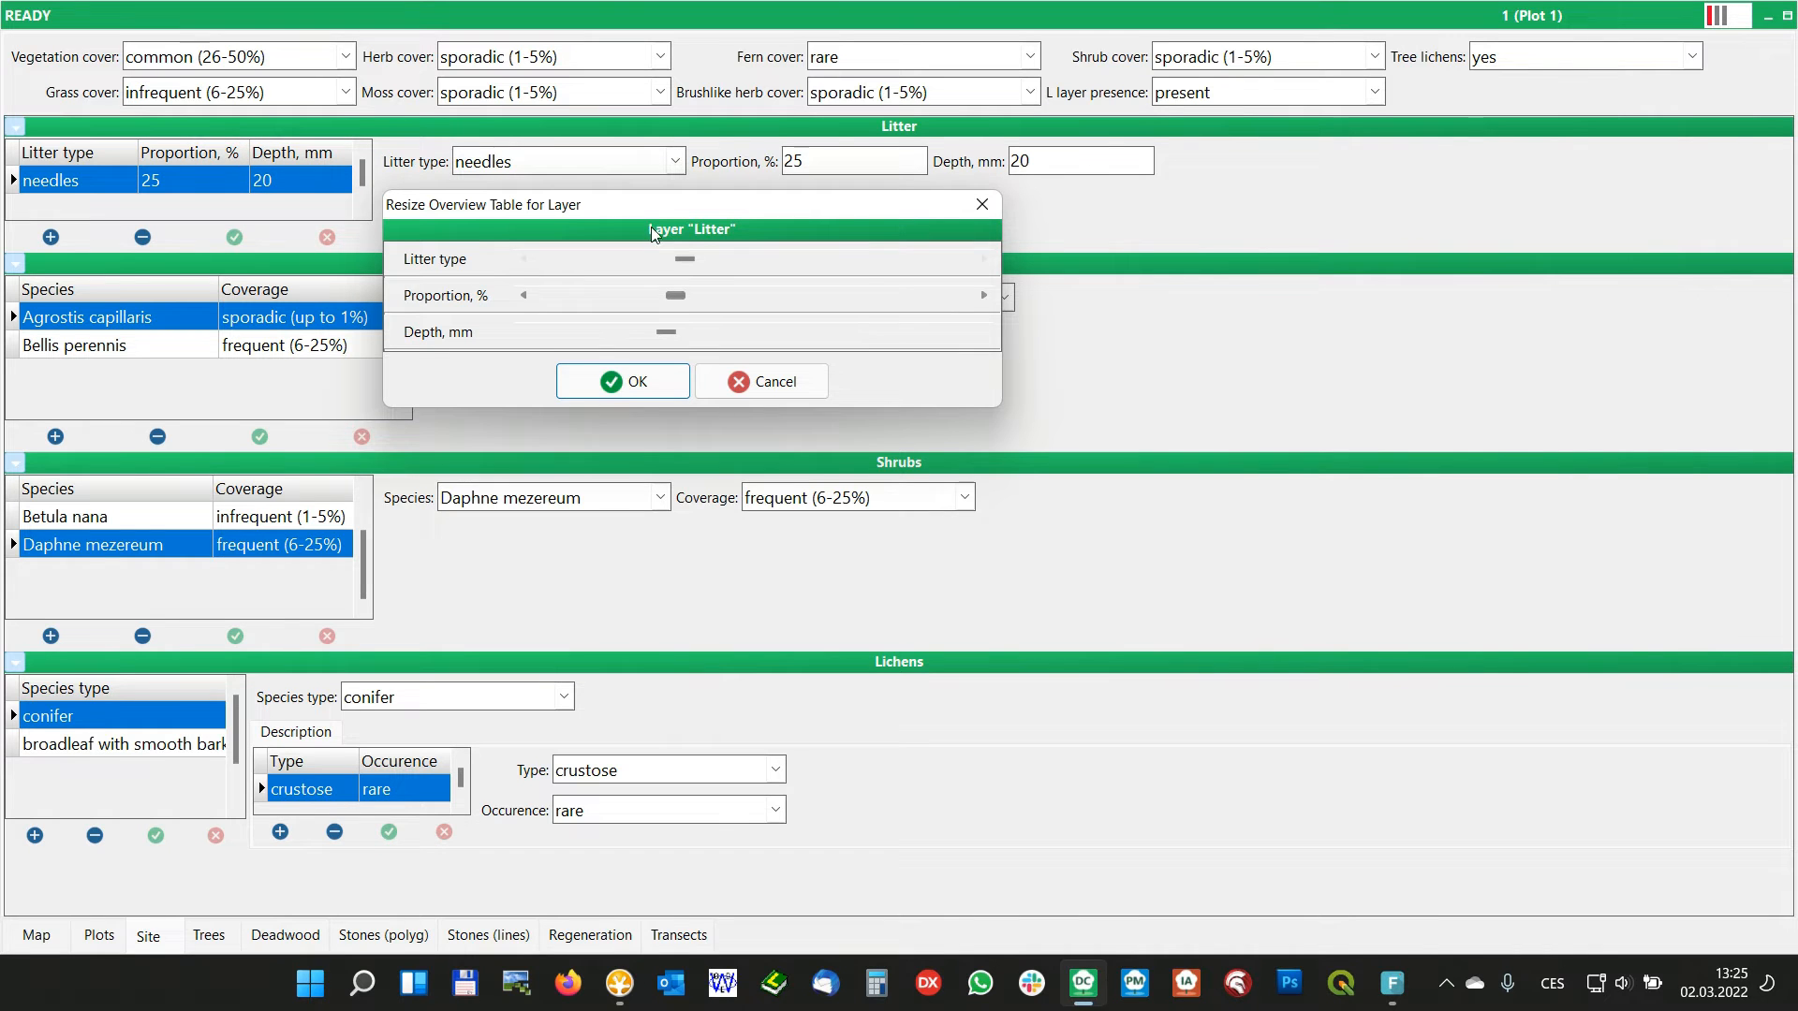
left_click_drag(644, 219, 579, 278)
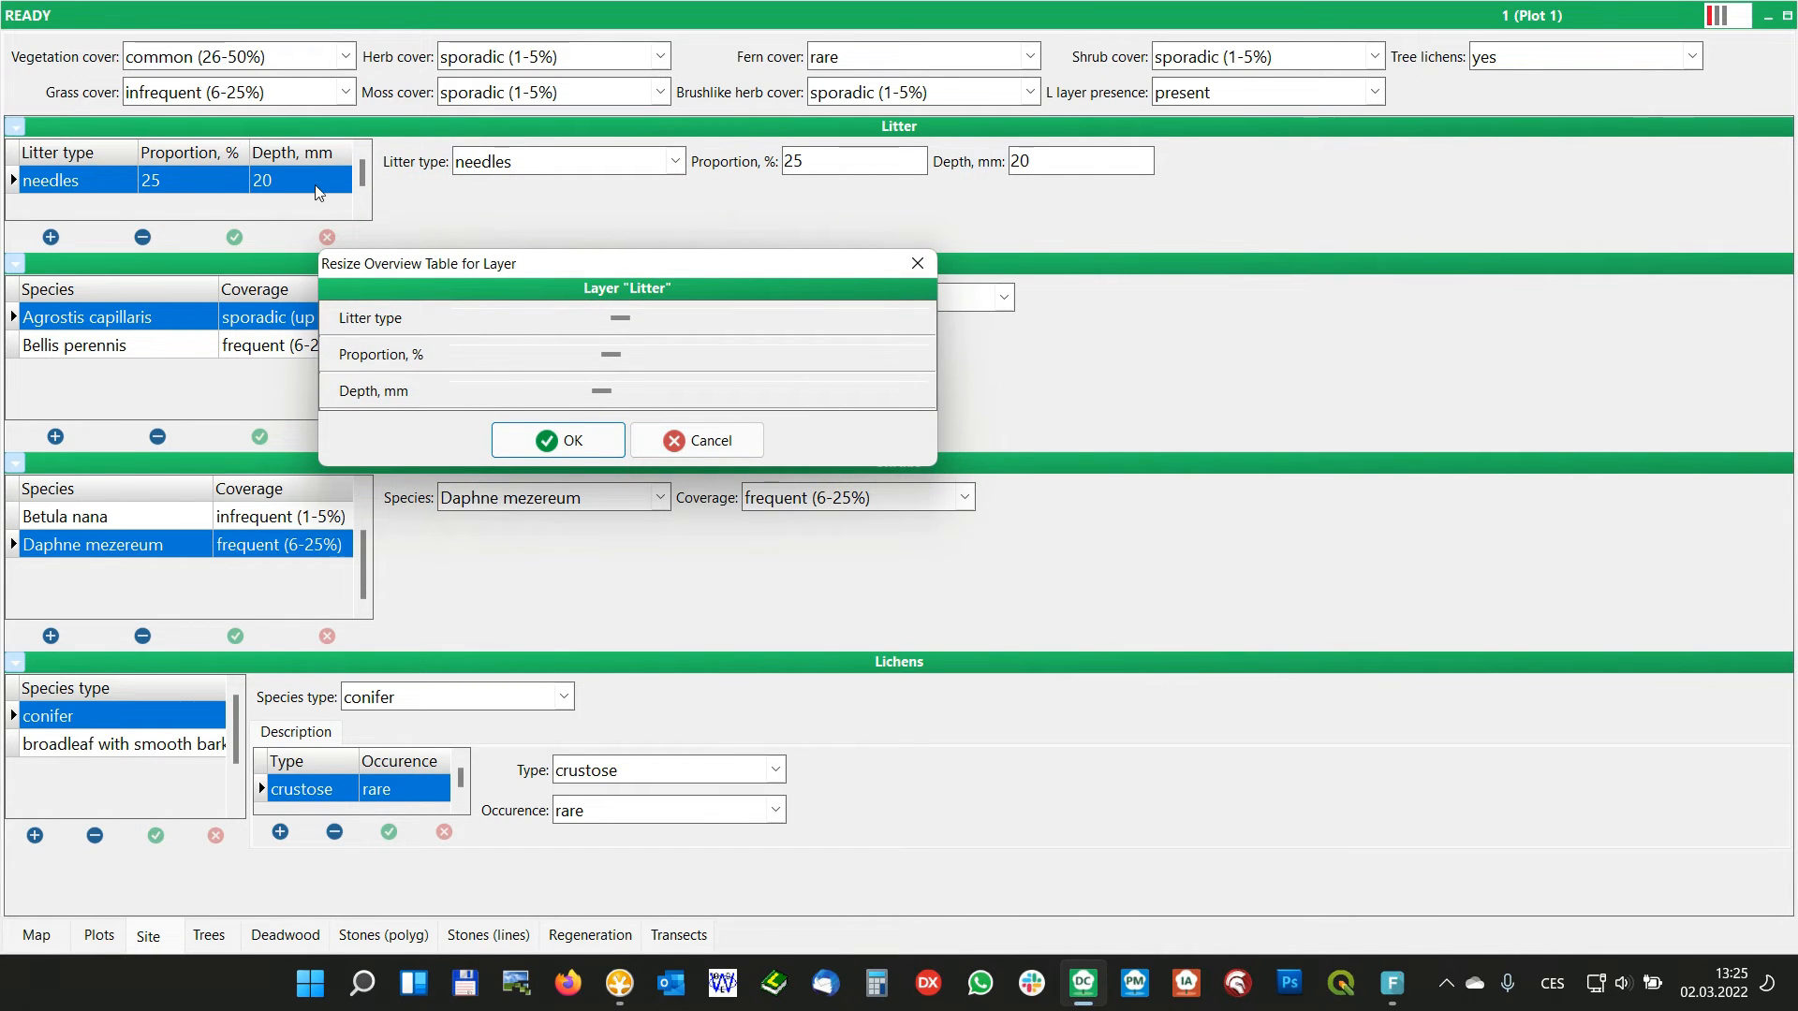
left_click(605, 442)
Slightly widen the Proportion, % column and narrow the Litter type column directly in the Litter overview table
left_click_drag(249, 153, 253, 152)
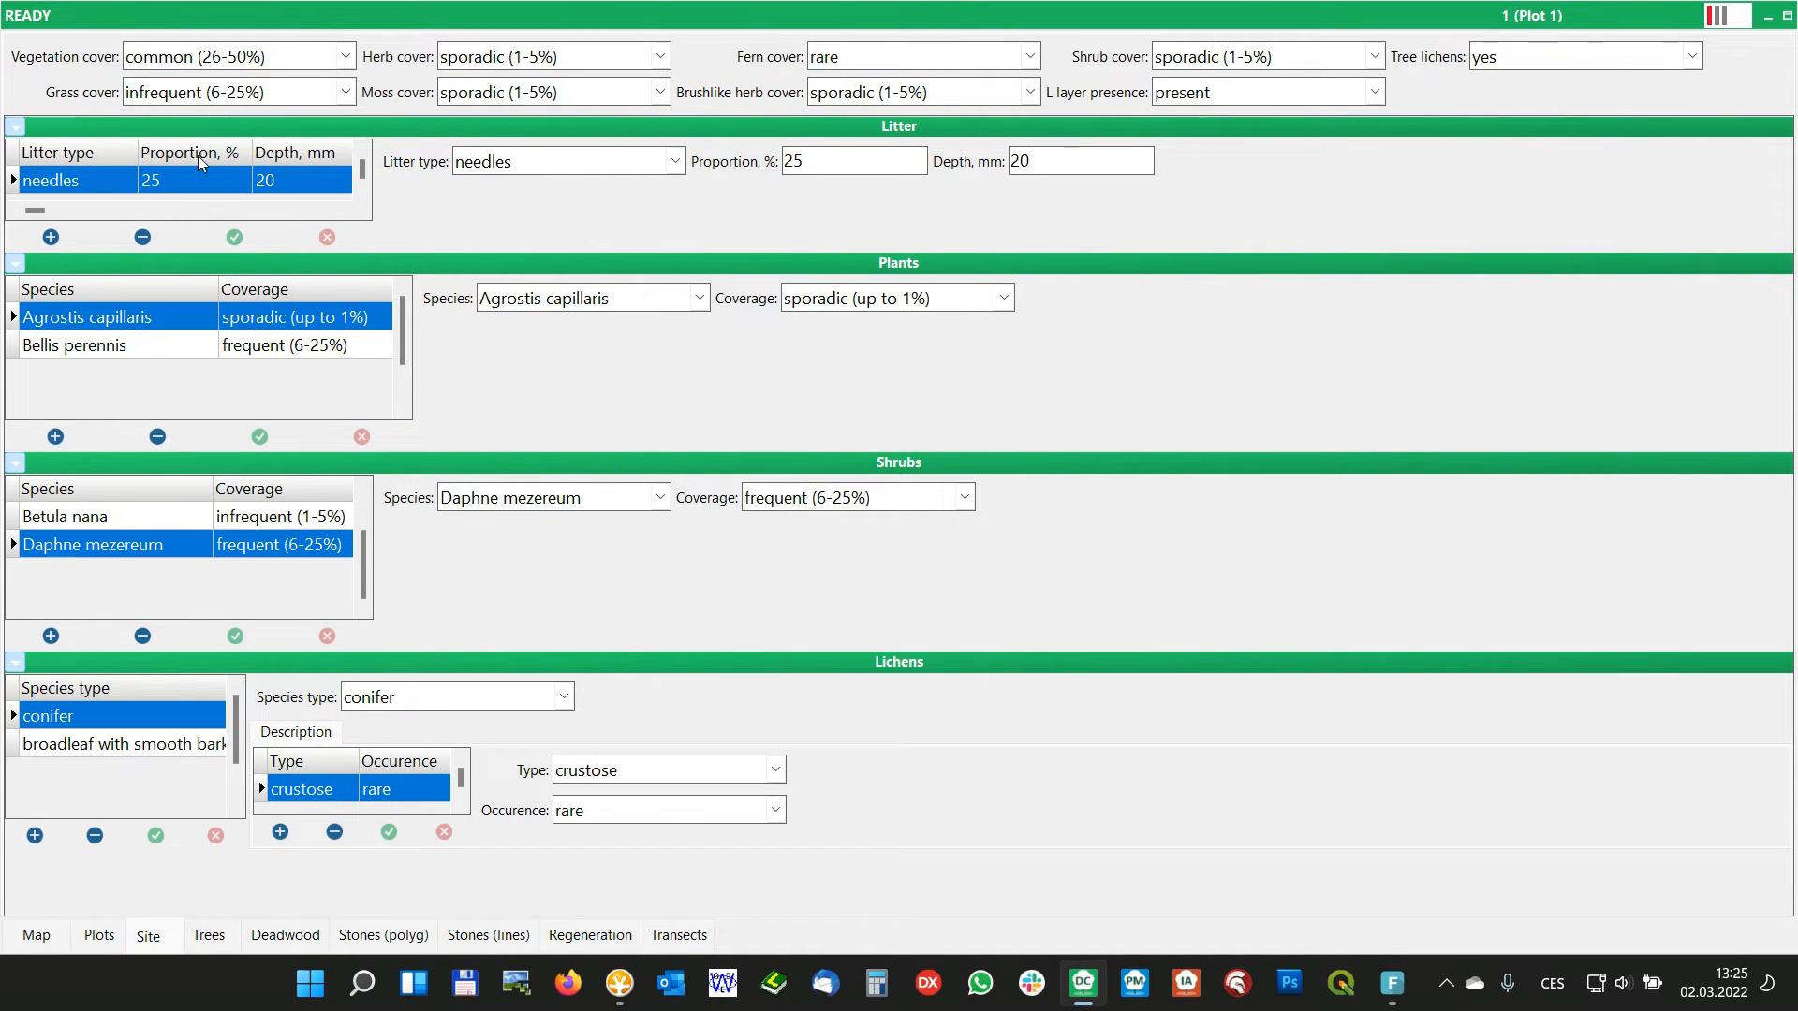
mouse_move(139, 153)
left_mouse_down()
mouse_move(110, 153)
mouse_move(144, 152)
left_mouse_up()
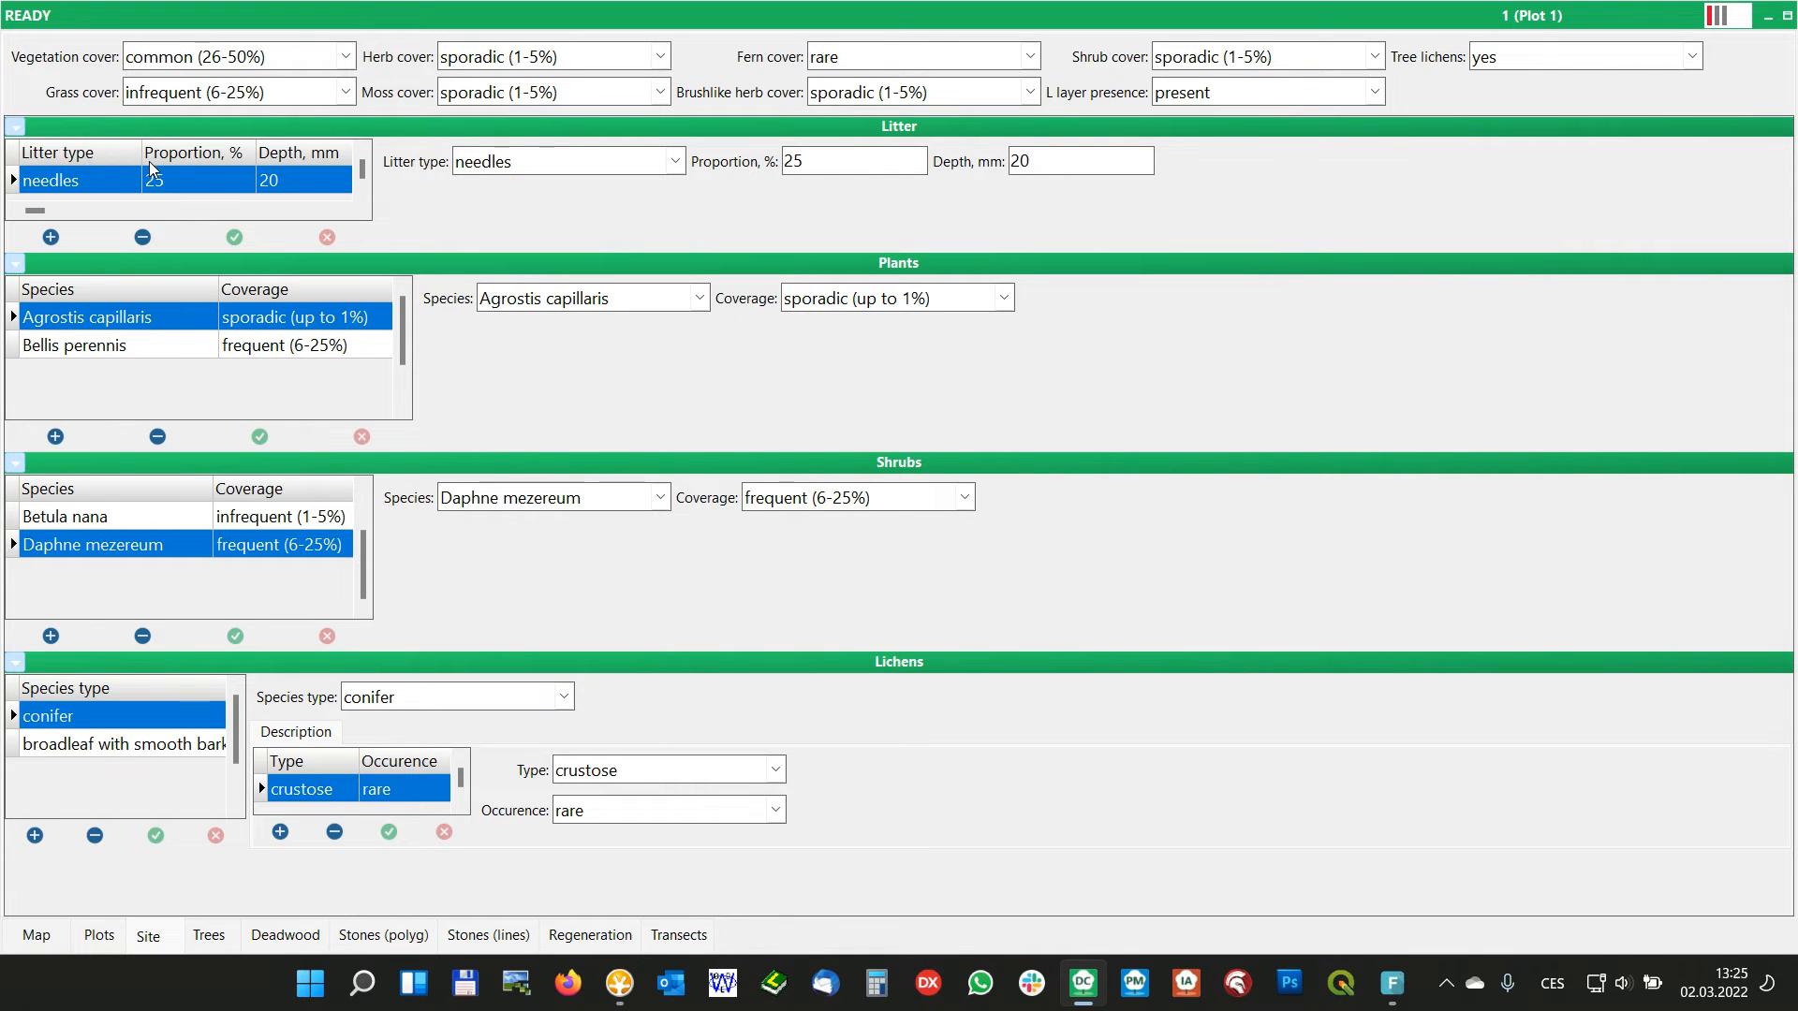
left_click_drag(142, 152, 129, 152)
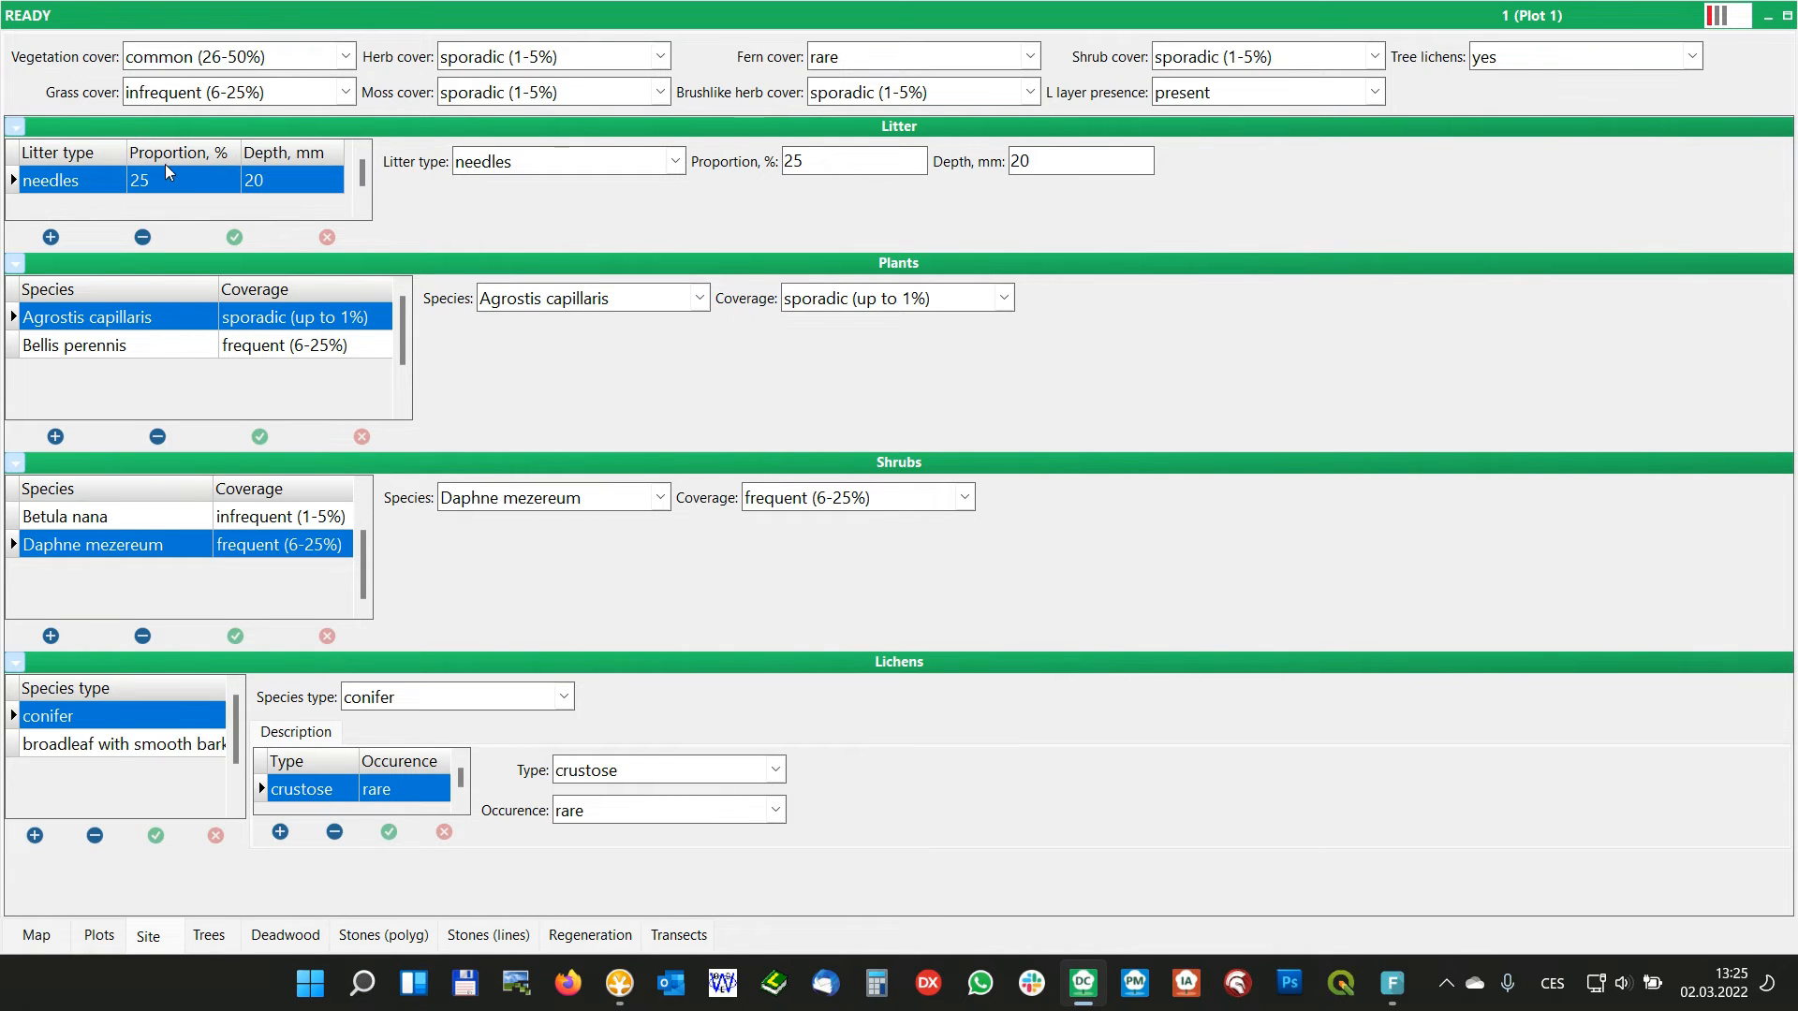
Resize the Litter overview table again with a slight Proportion, % adjustment so the table fits its column widths
right_click(177, 176)
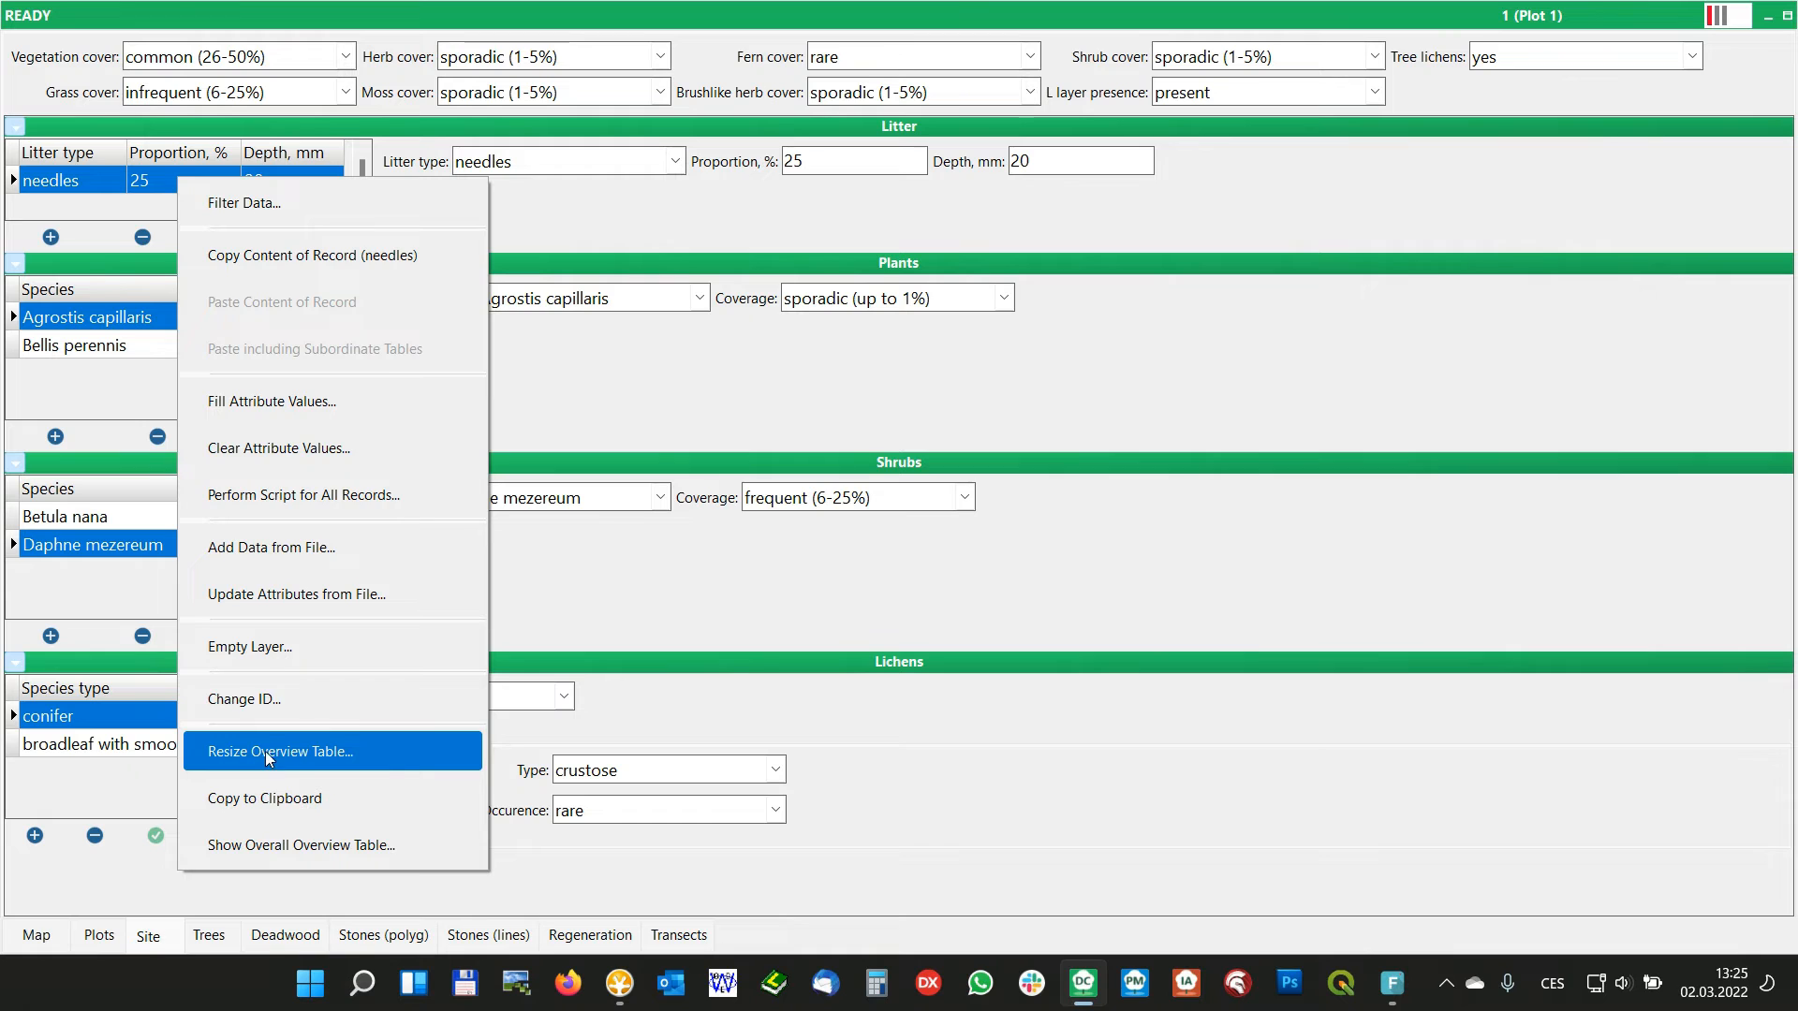
left_click(312, 753)
left_click_drag(880, 504, 884, 503)
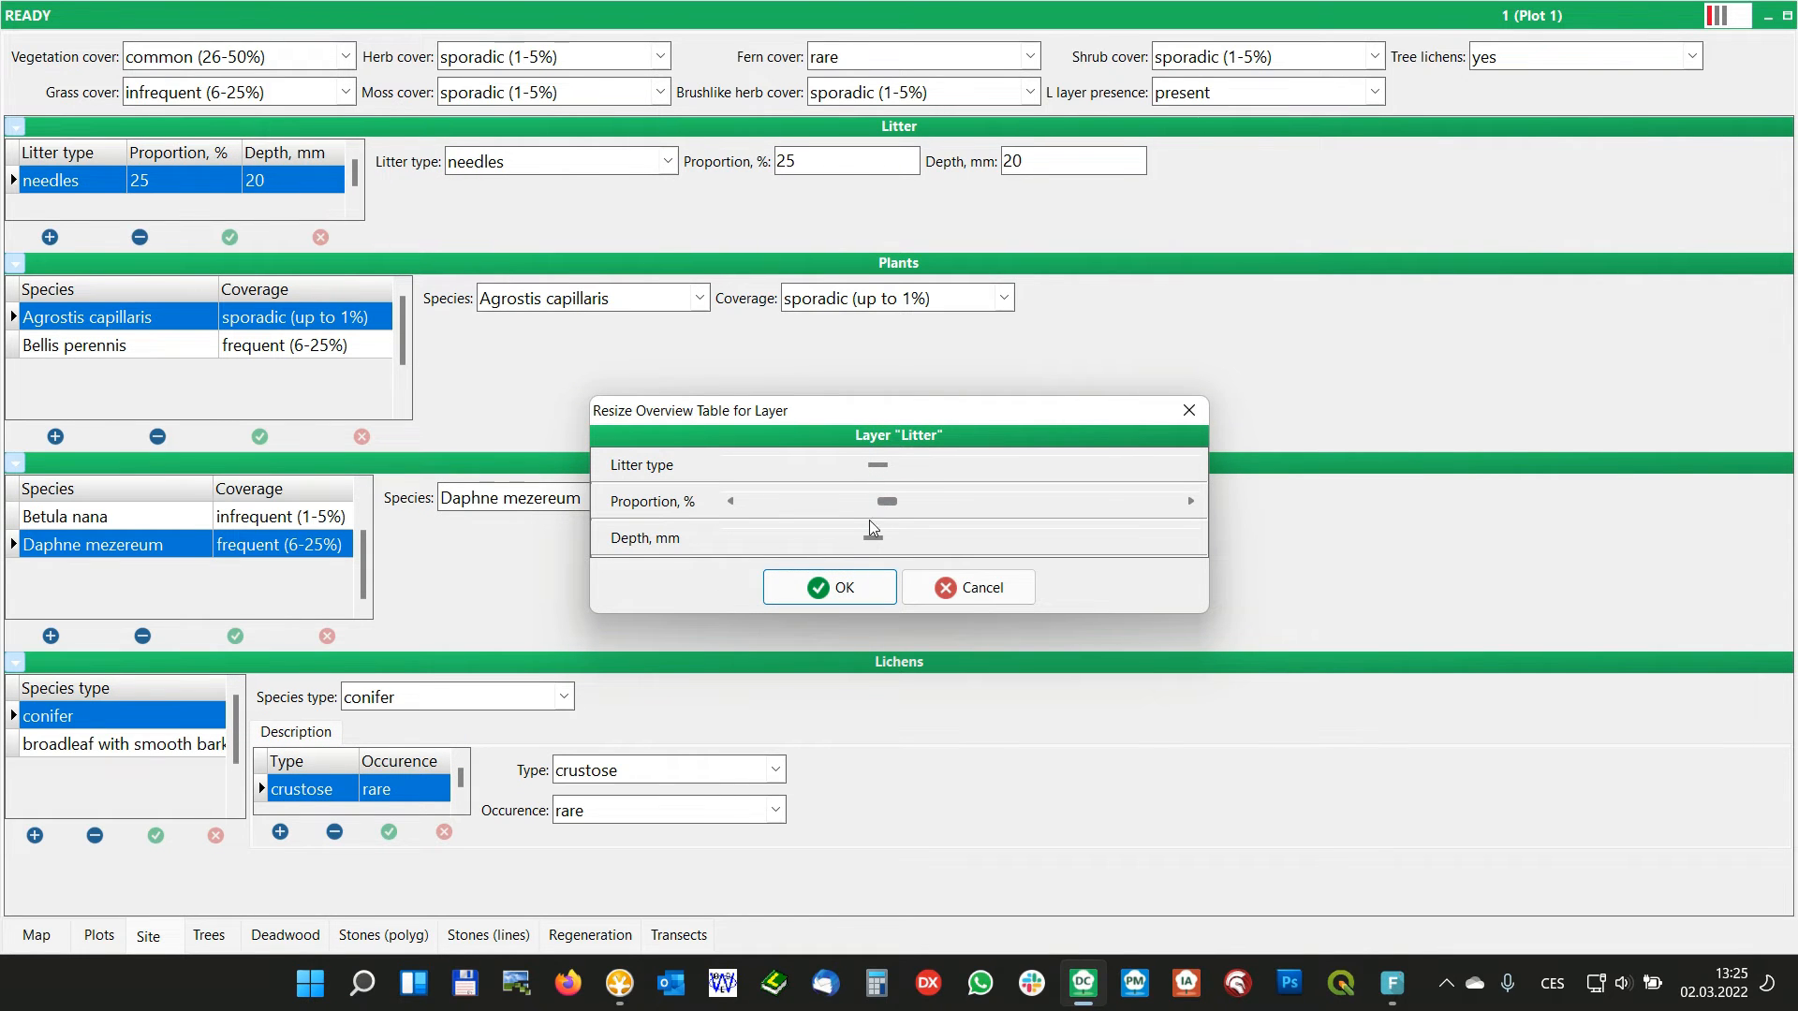
left_click(840, 588)
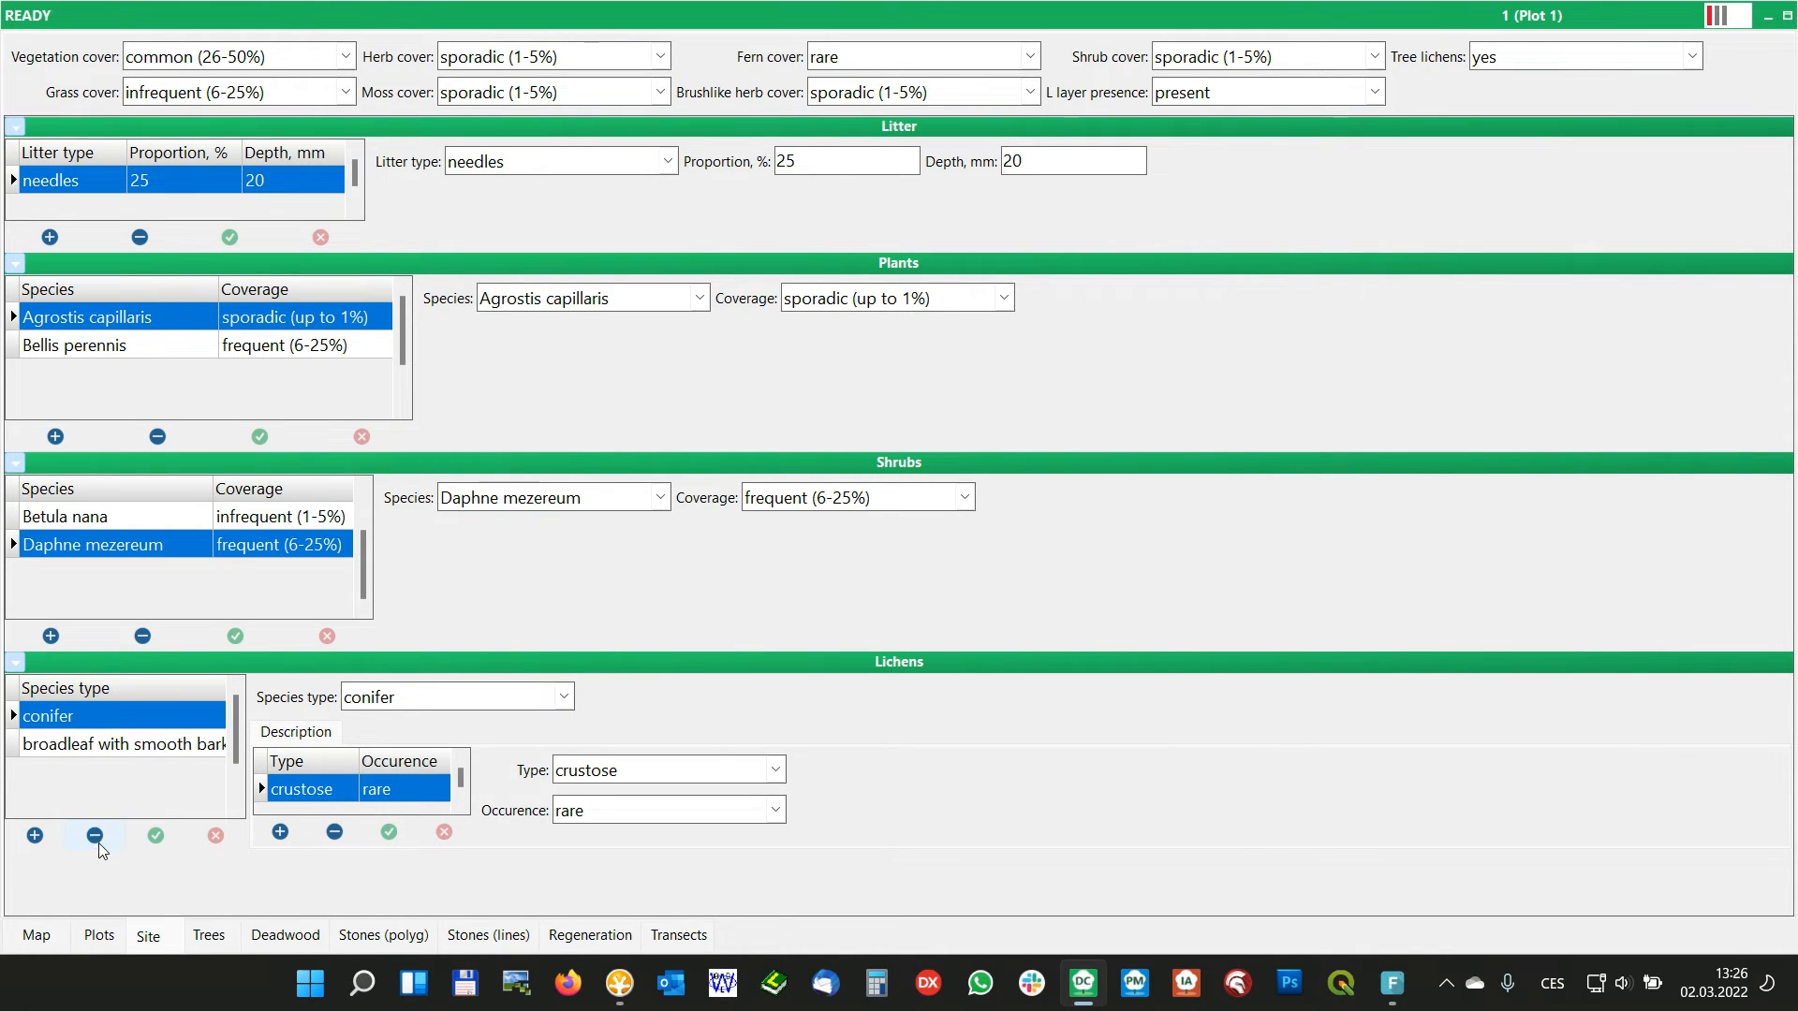
Close the data collector and reopen ExampleProject_20 in Field-Map Project Manager
left_click(98, 936)
left_click(1686, 890)
left_click(876, 570)
double_click(488, 30)
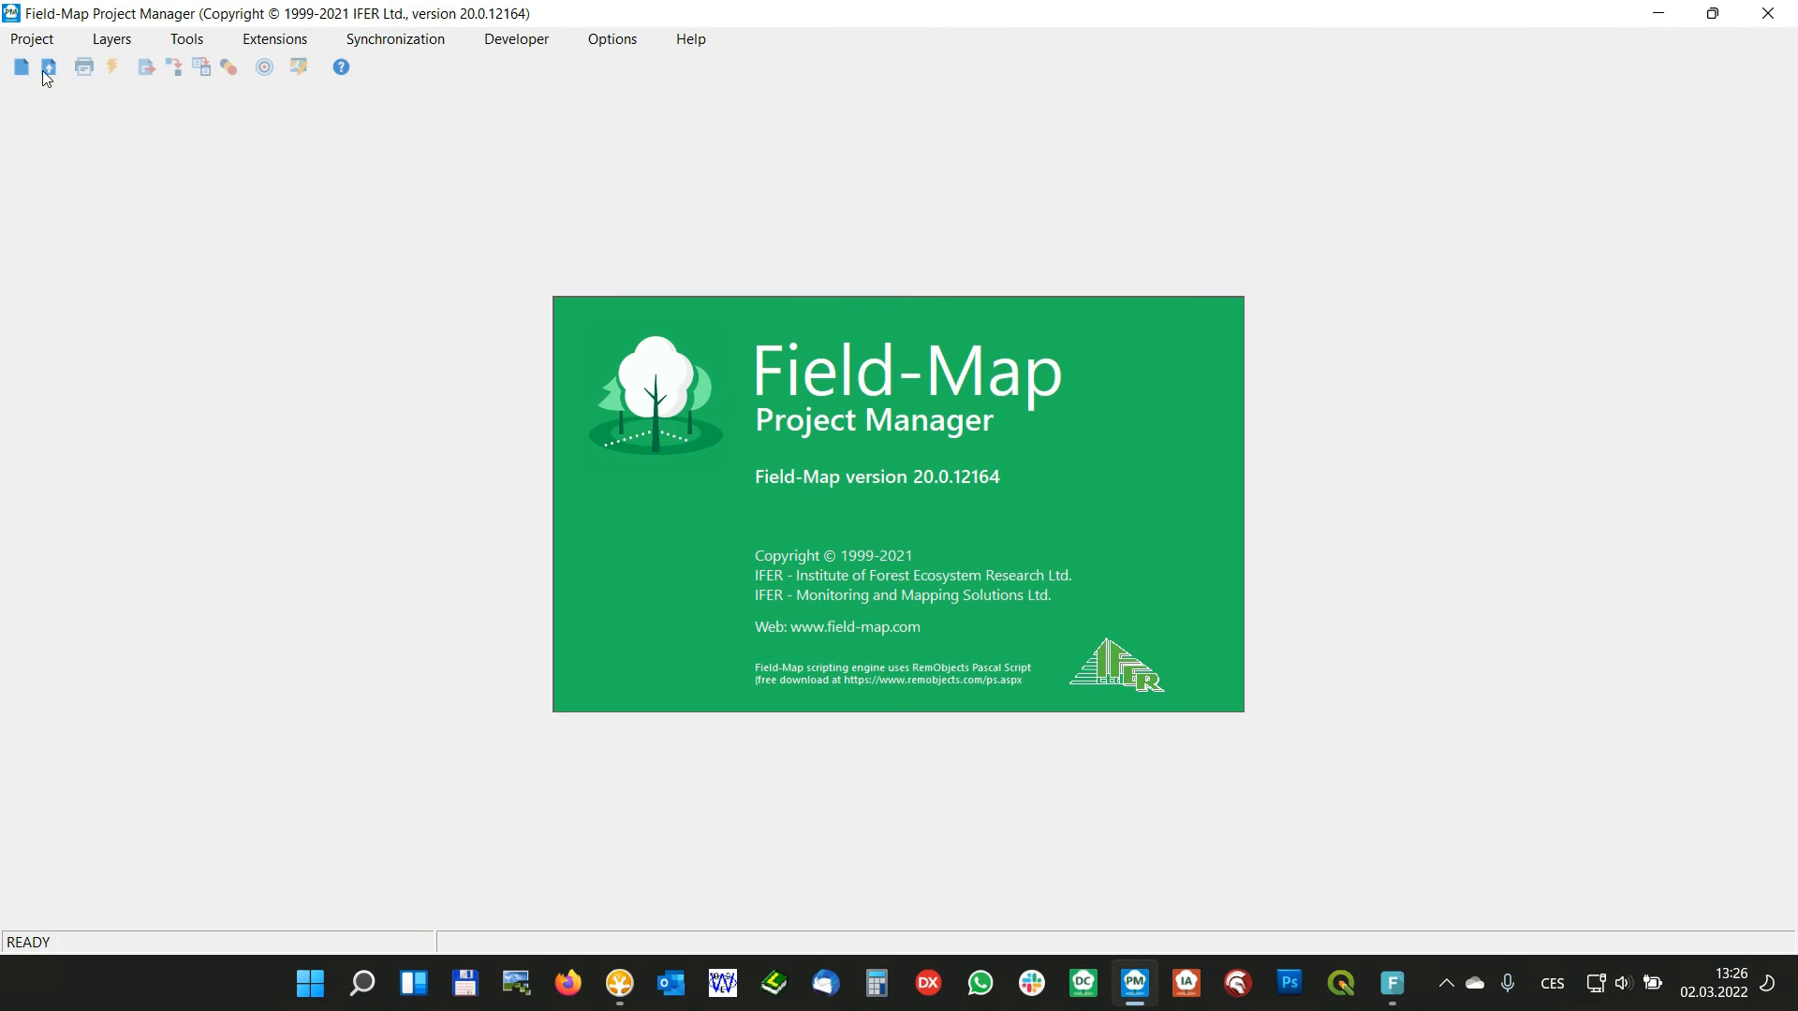
left_click(47, 68)
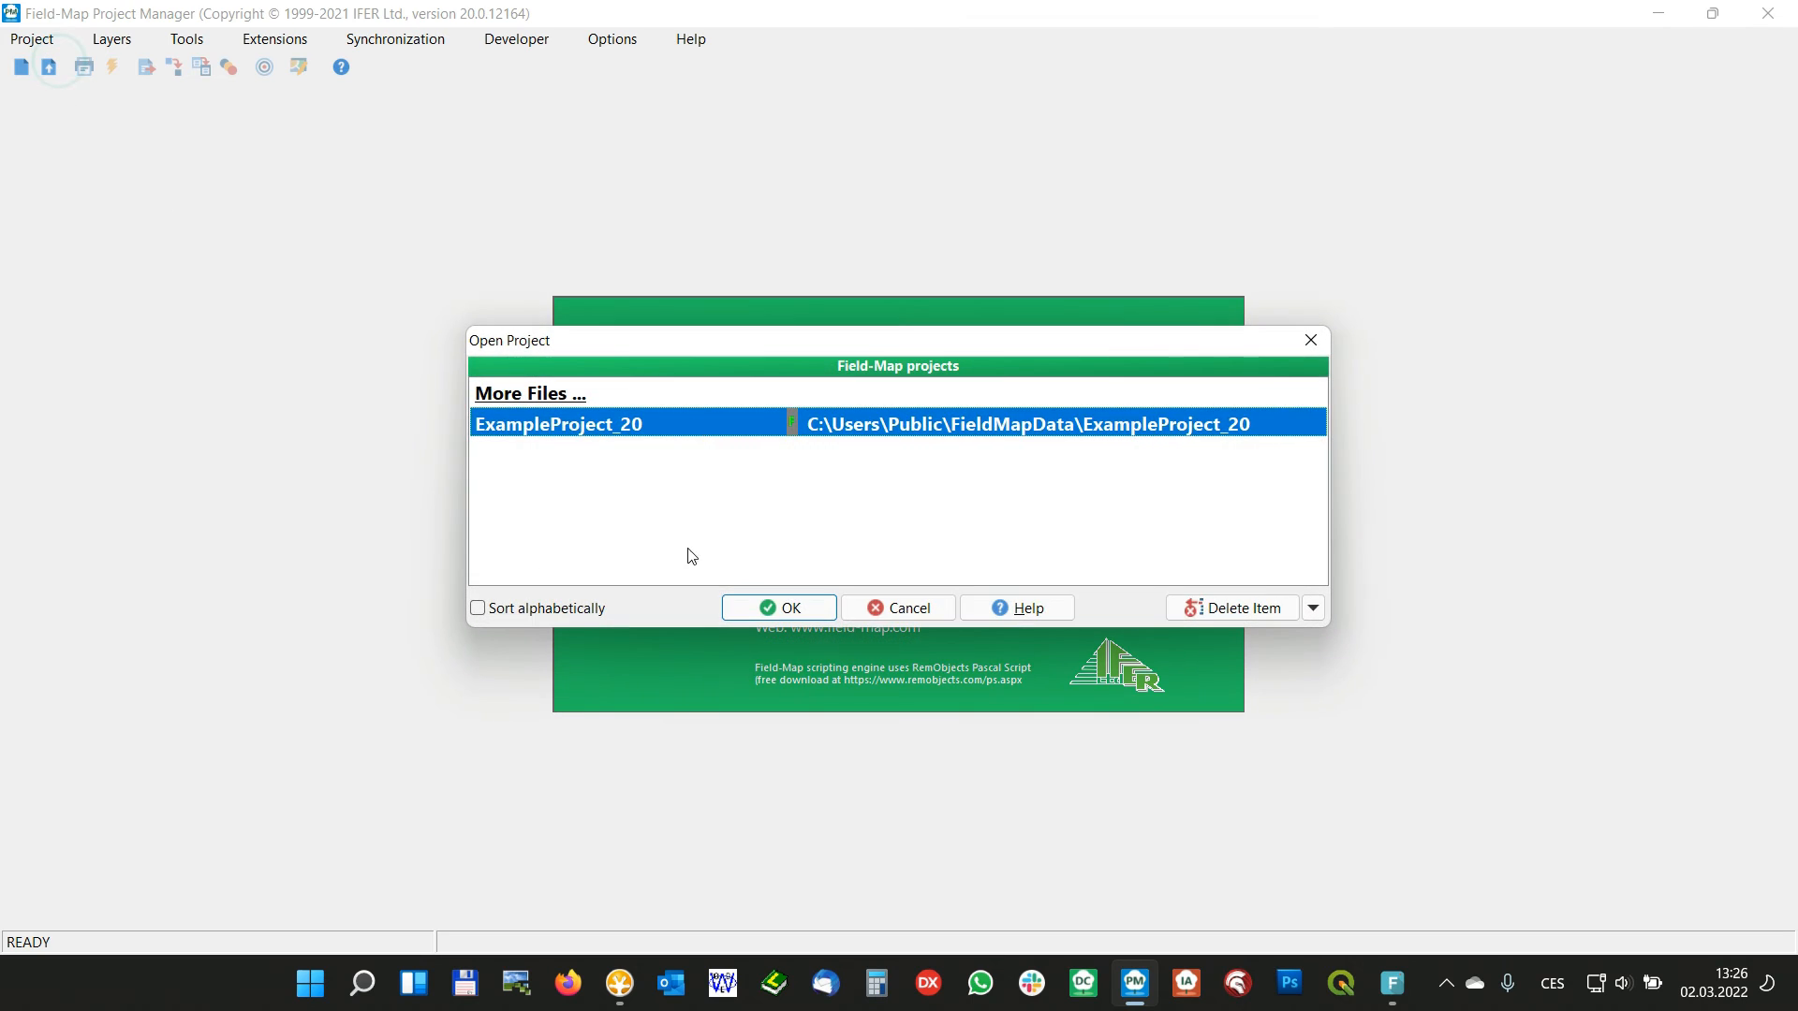
left_click(774, 607)
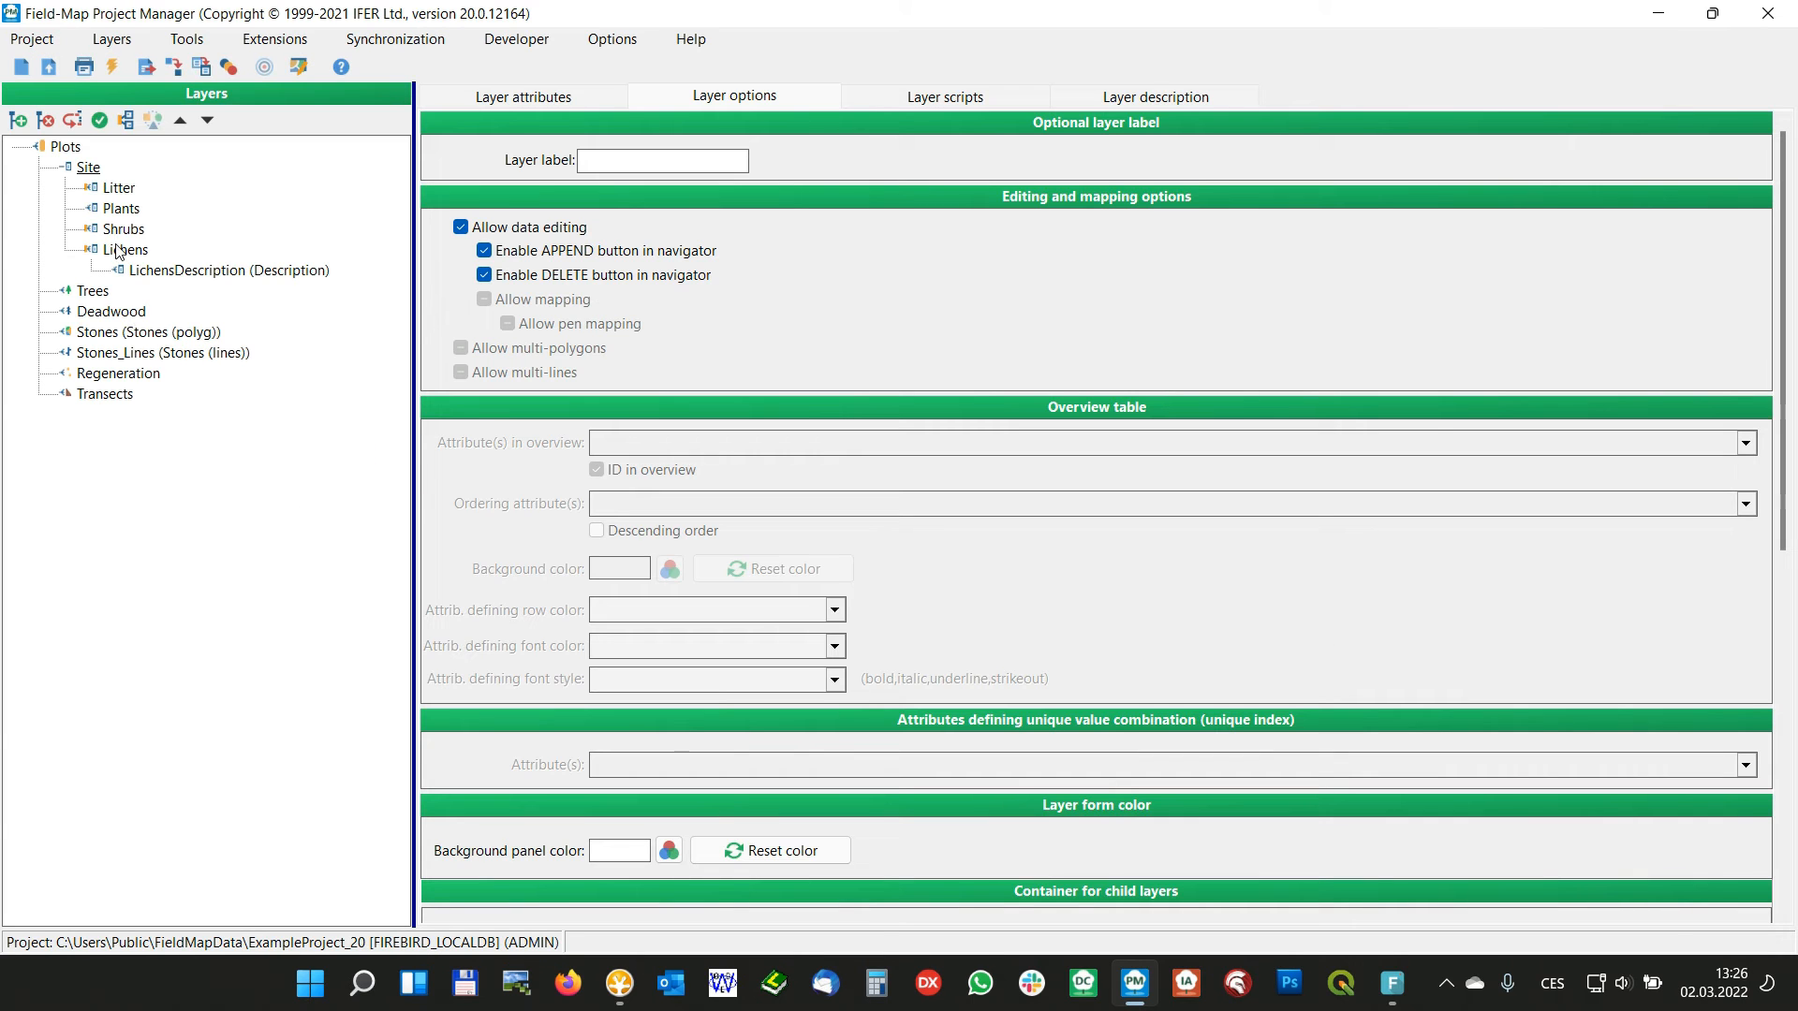
Set the Lichens layer's container for child layers to Panels in scroll box
left_click(118, 248)
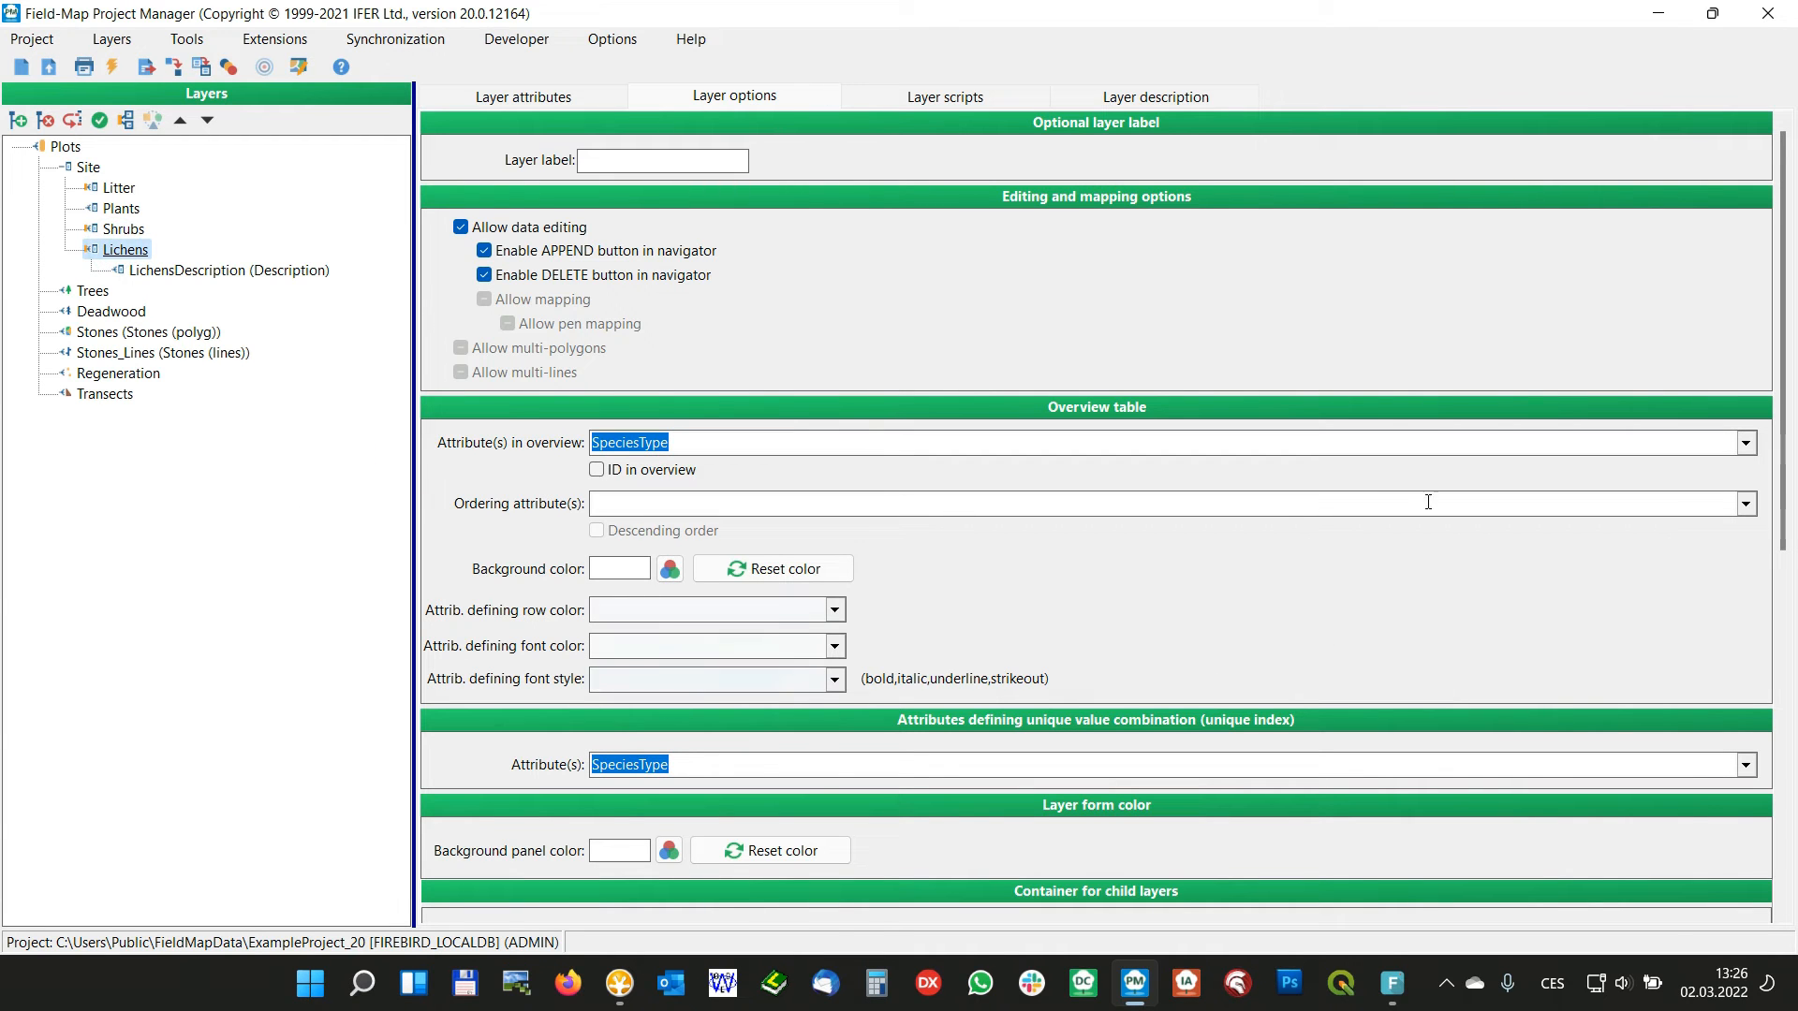
scroll(1773, 384, "down", 5)
left_click(721, 497)
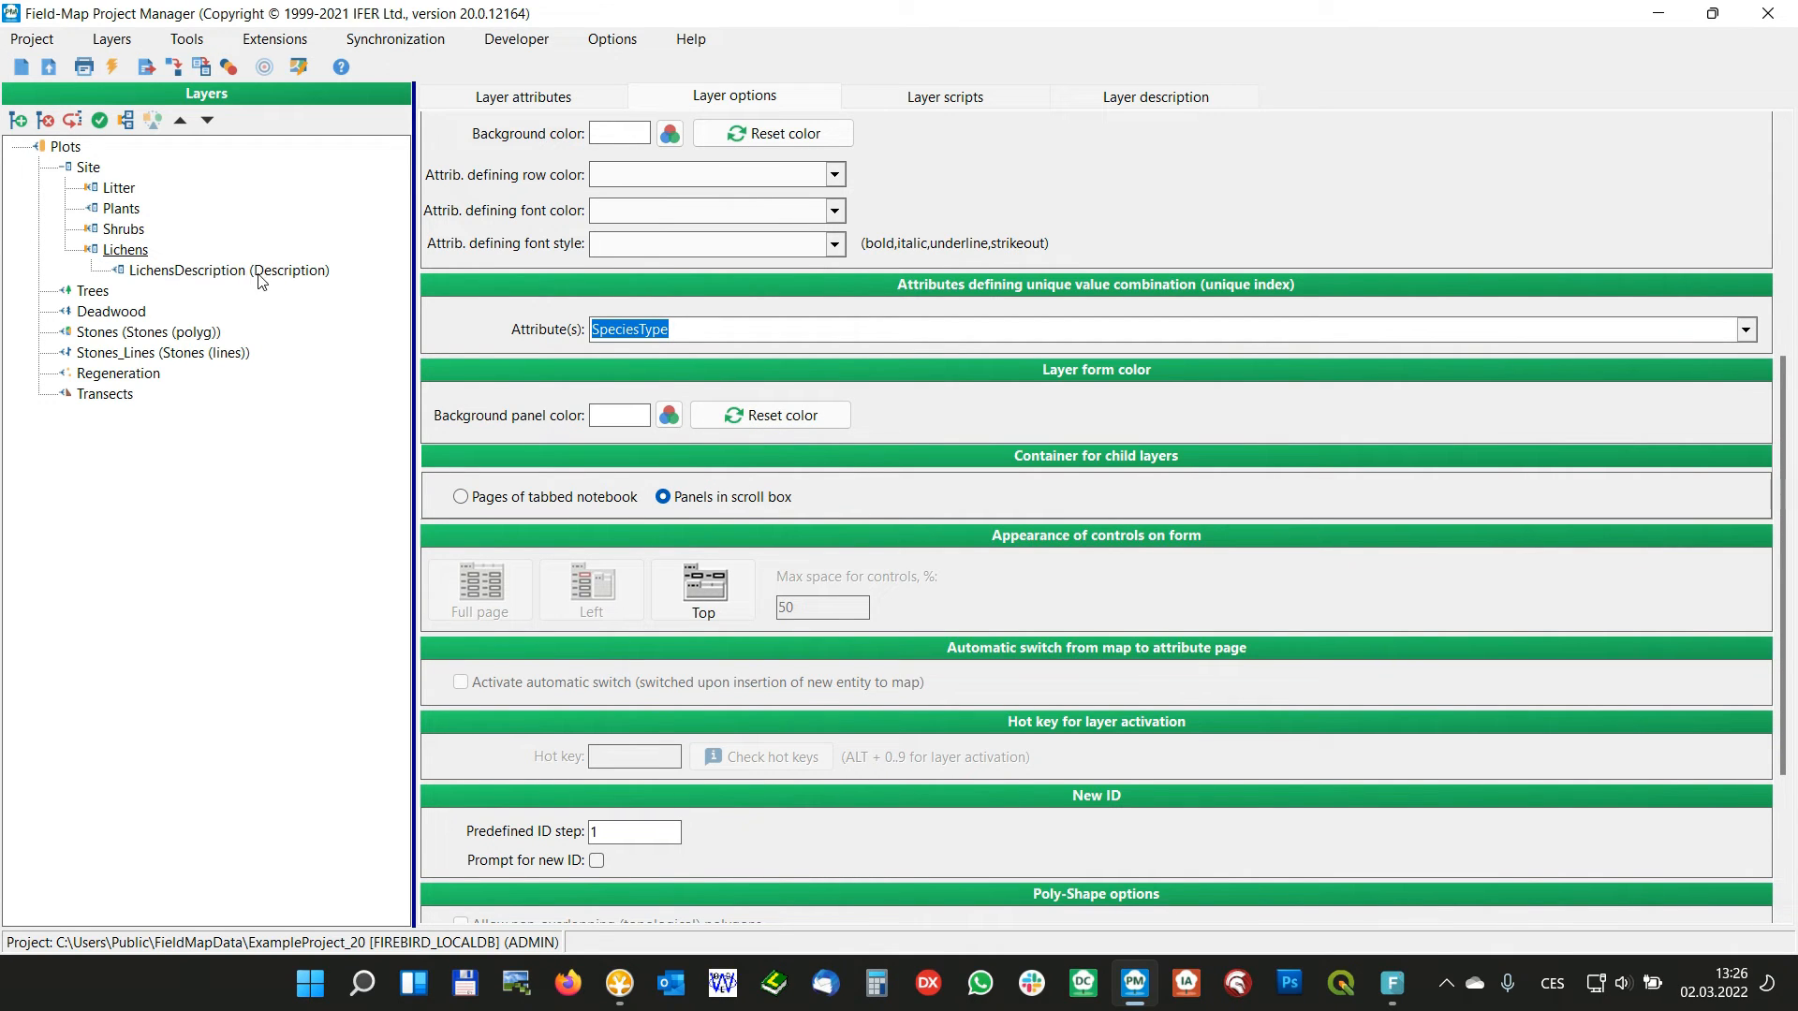
Close the project manager, reopen ExampleProject_20 in Field-Map Data Collector and display the Site form
left_click(1769, 13)
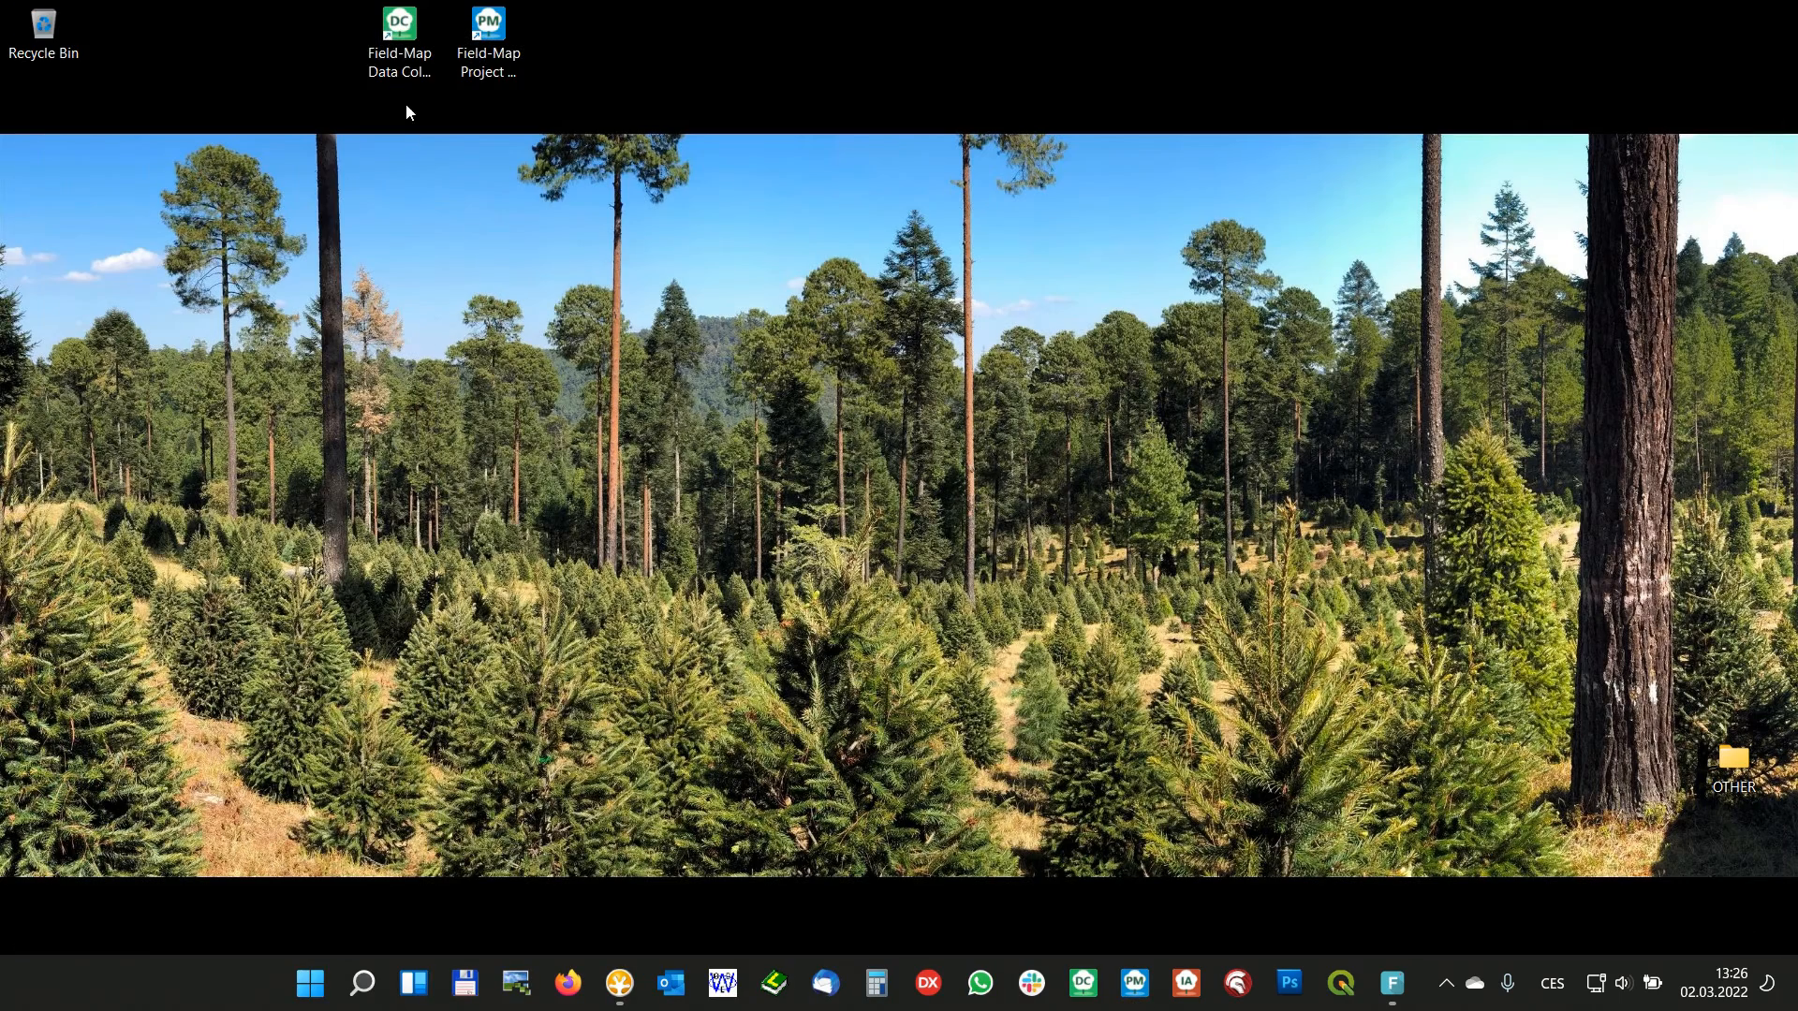
double_click(399, 38)
left_click(792, 609)
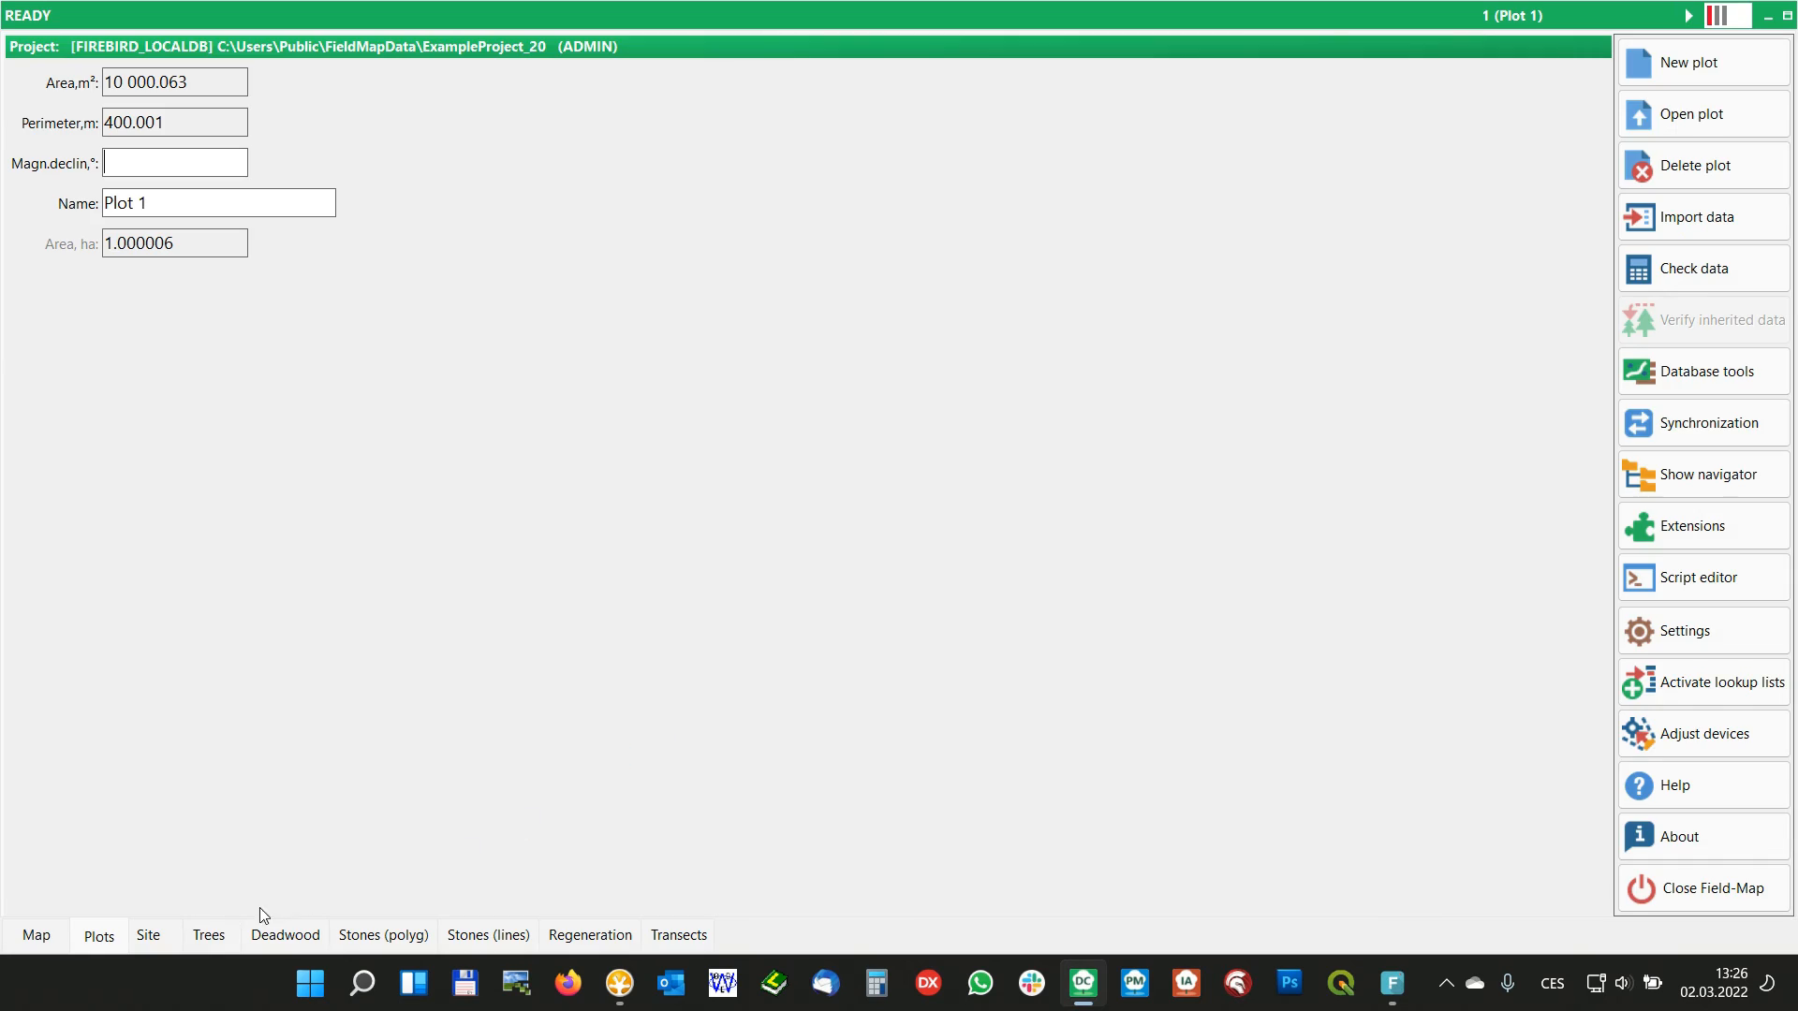
left_click(150, 937)
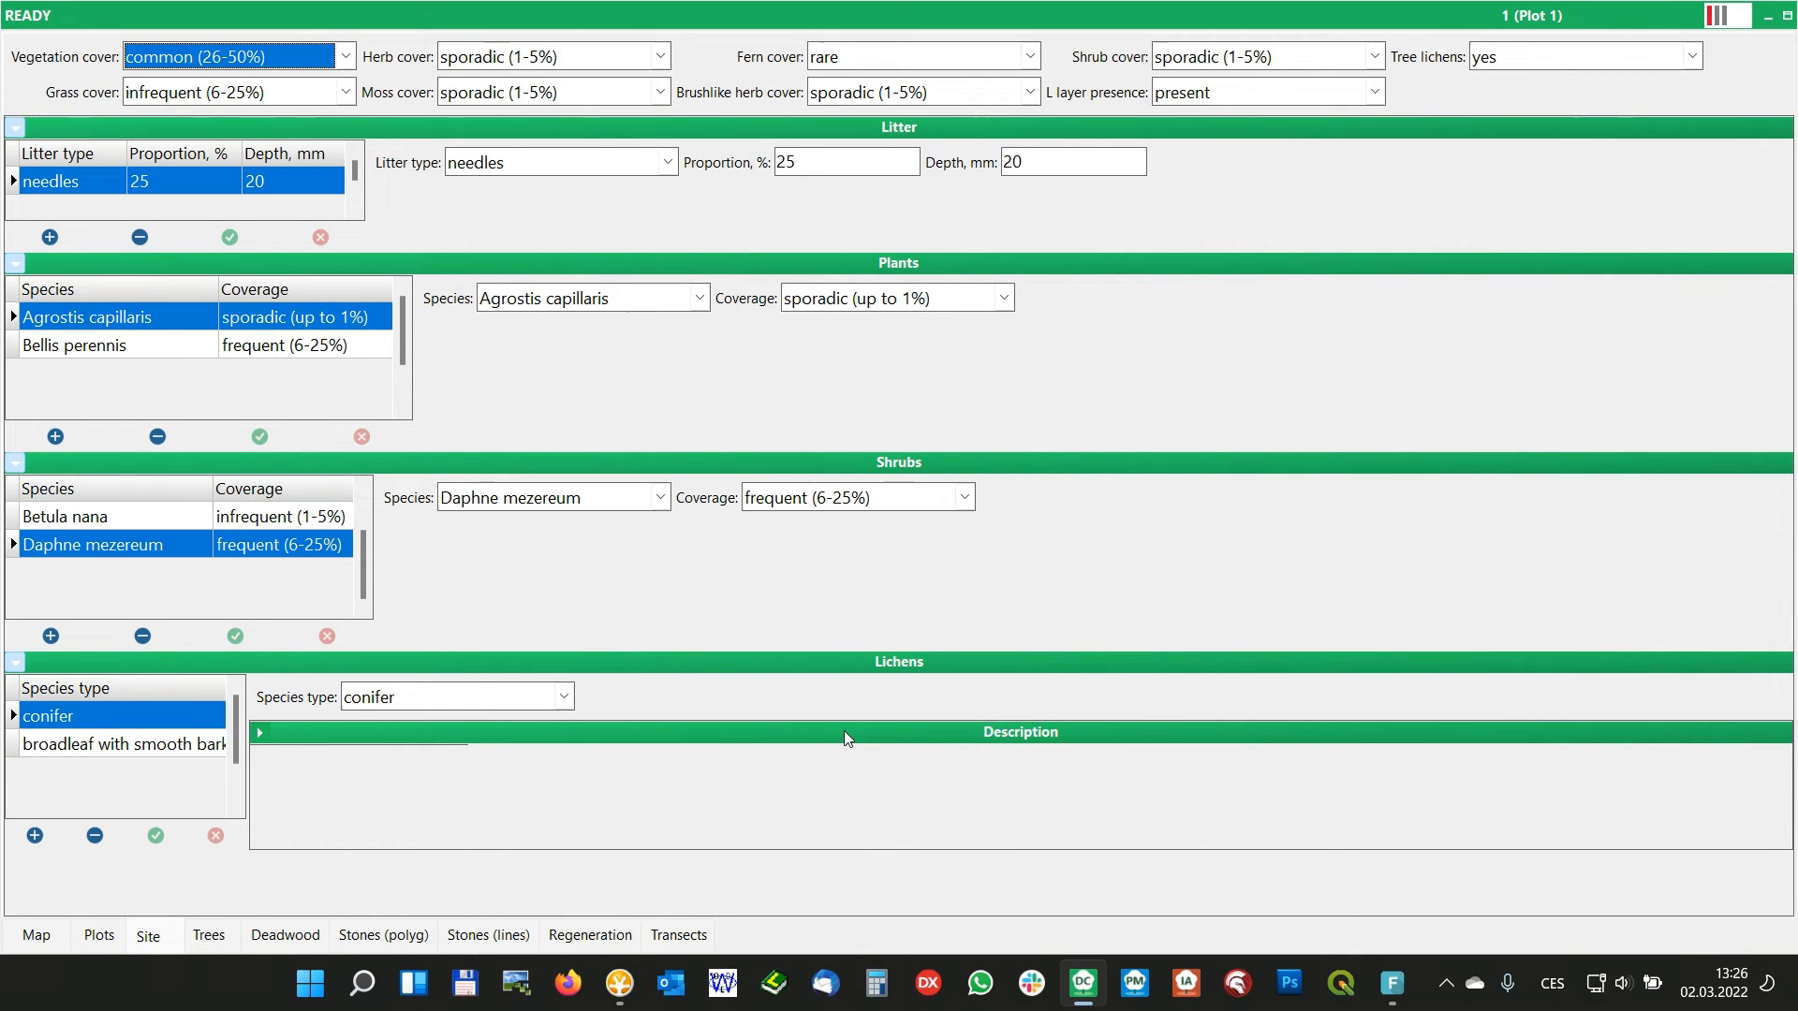
Collapse the Shrubs, Lichens and Plants panels on the Site form
left_click(462, 464)
left_click(459, 485)
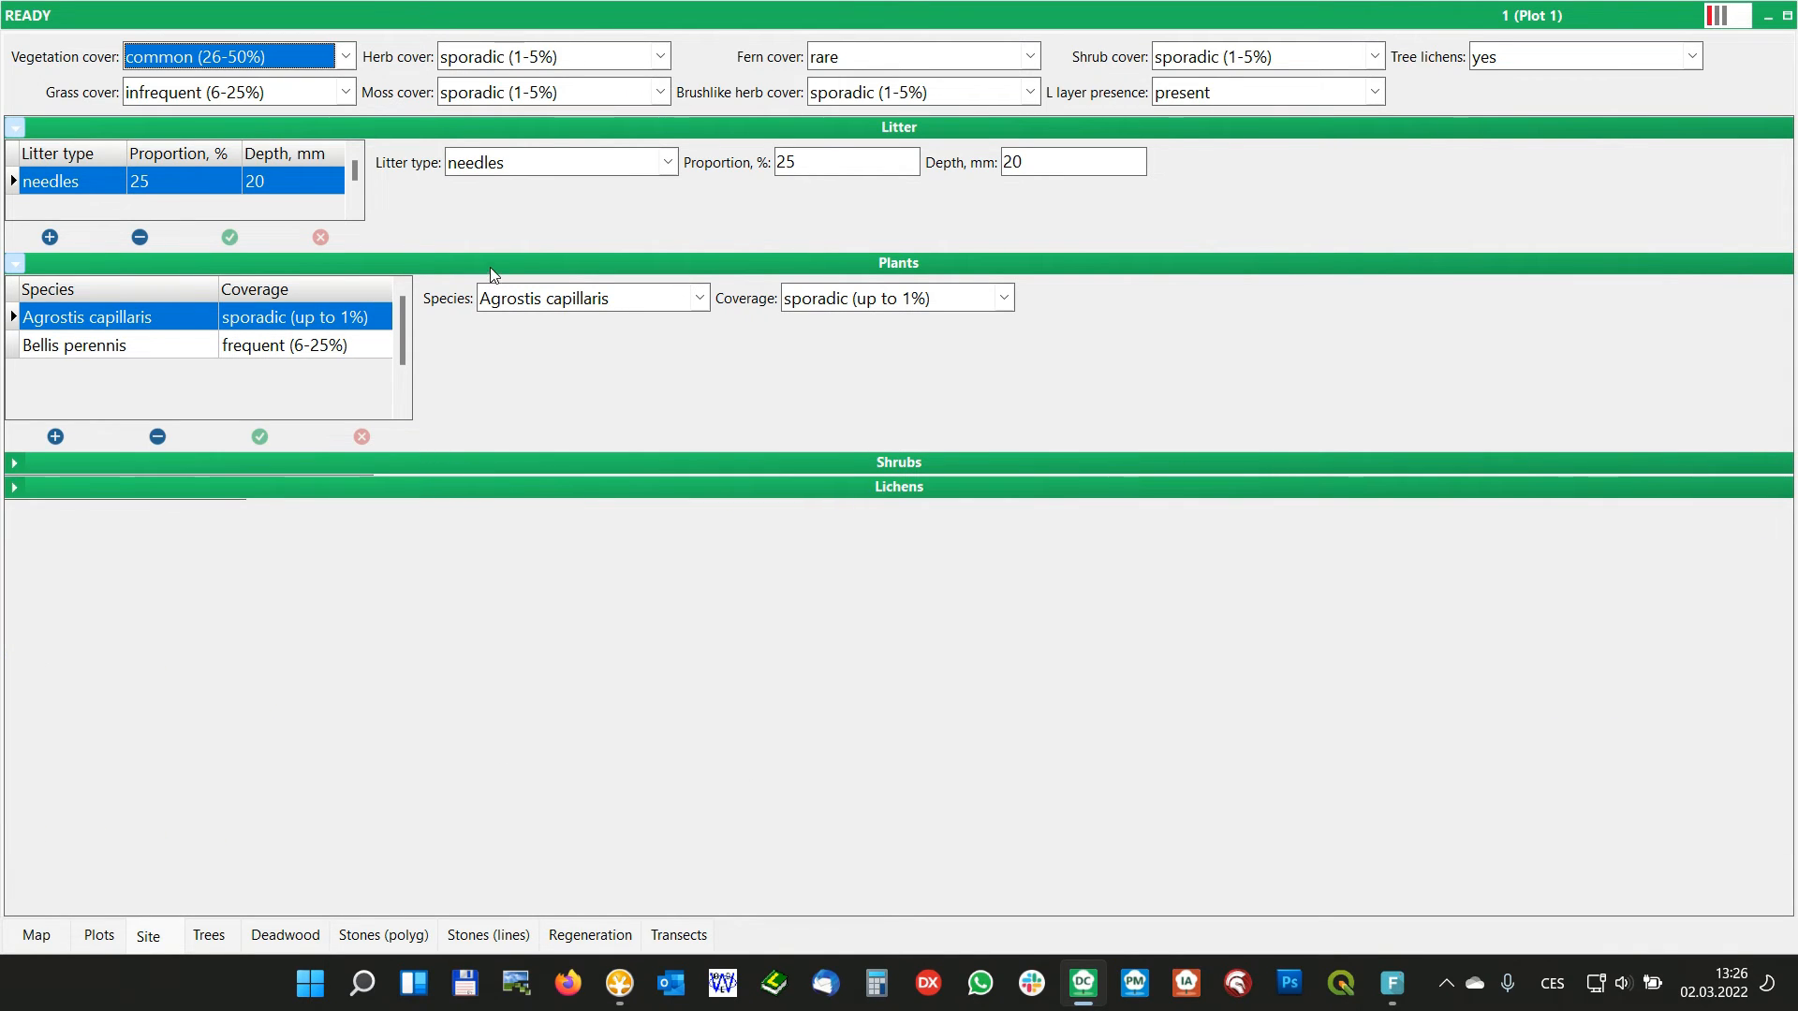
left_click(490, 266)
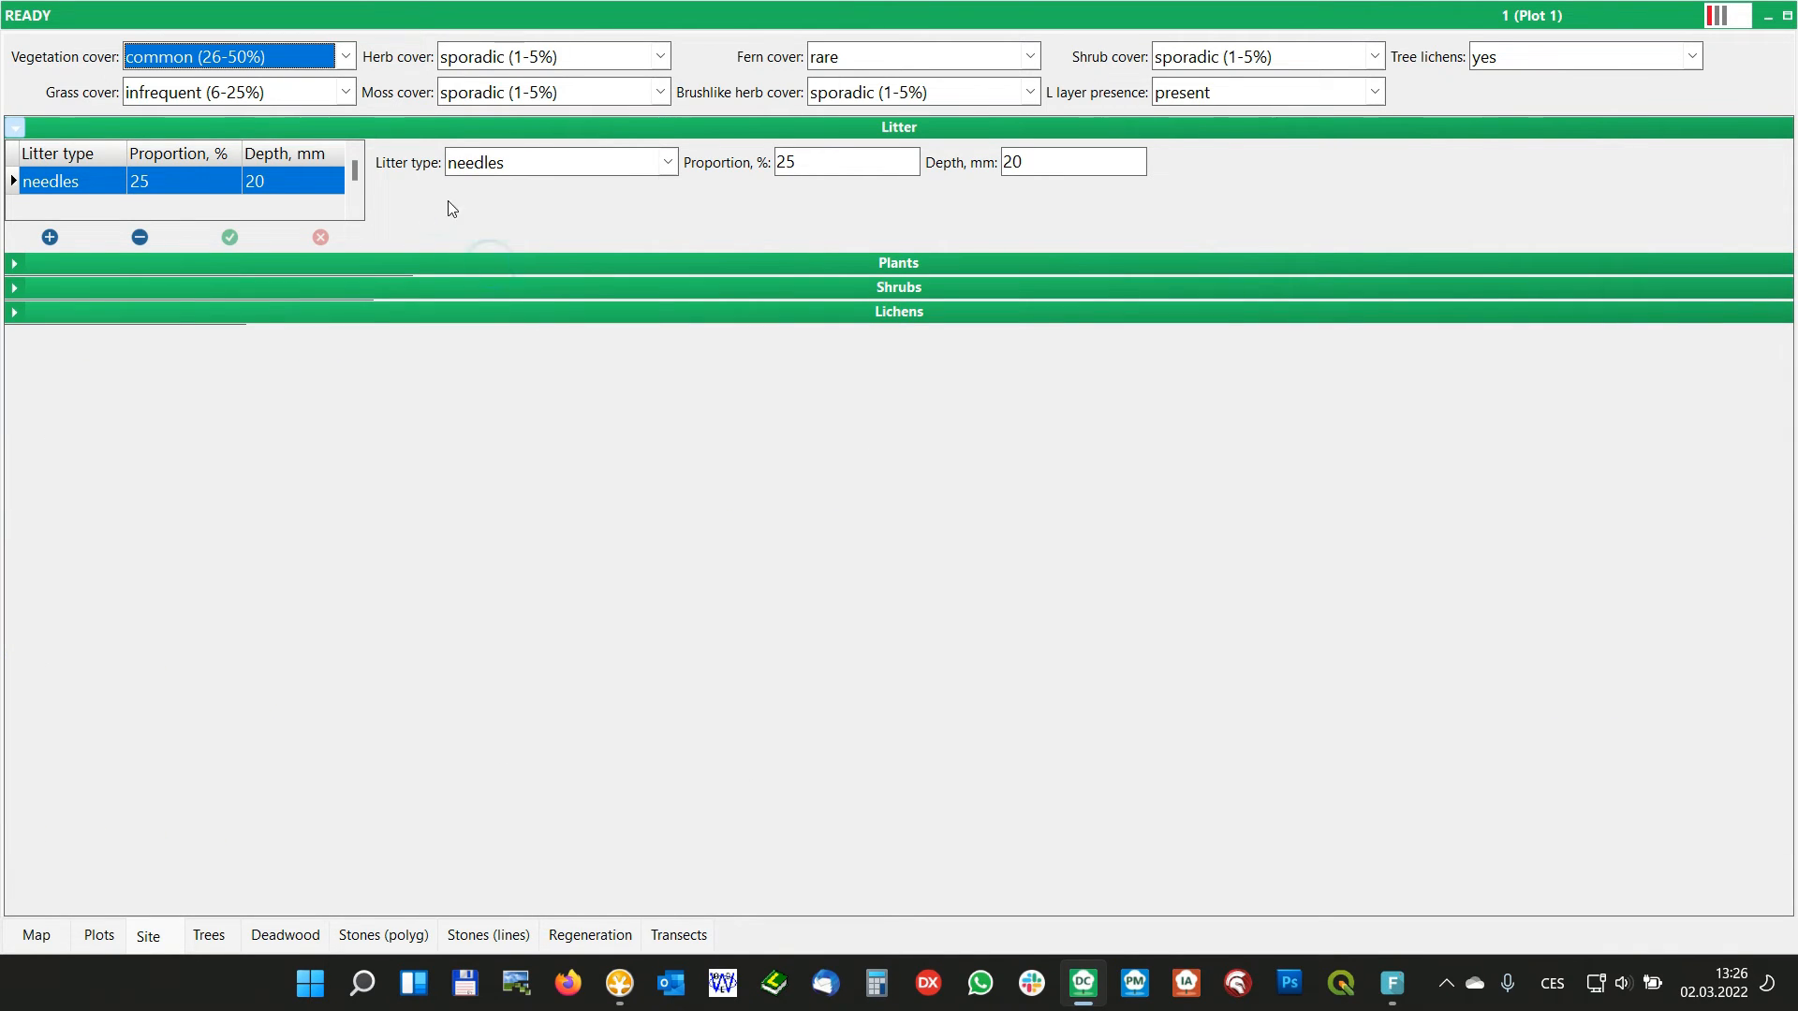
Expand the Plants, Shrubs and Lichens panels on the Site form, toggling Plants and Shrubs along the way
left_click(770, 289)
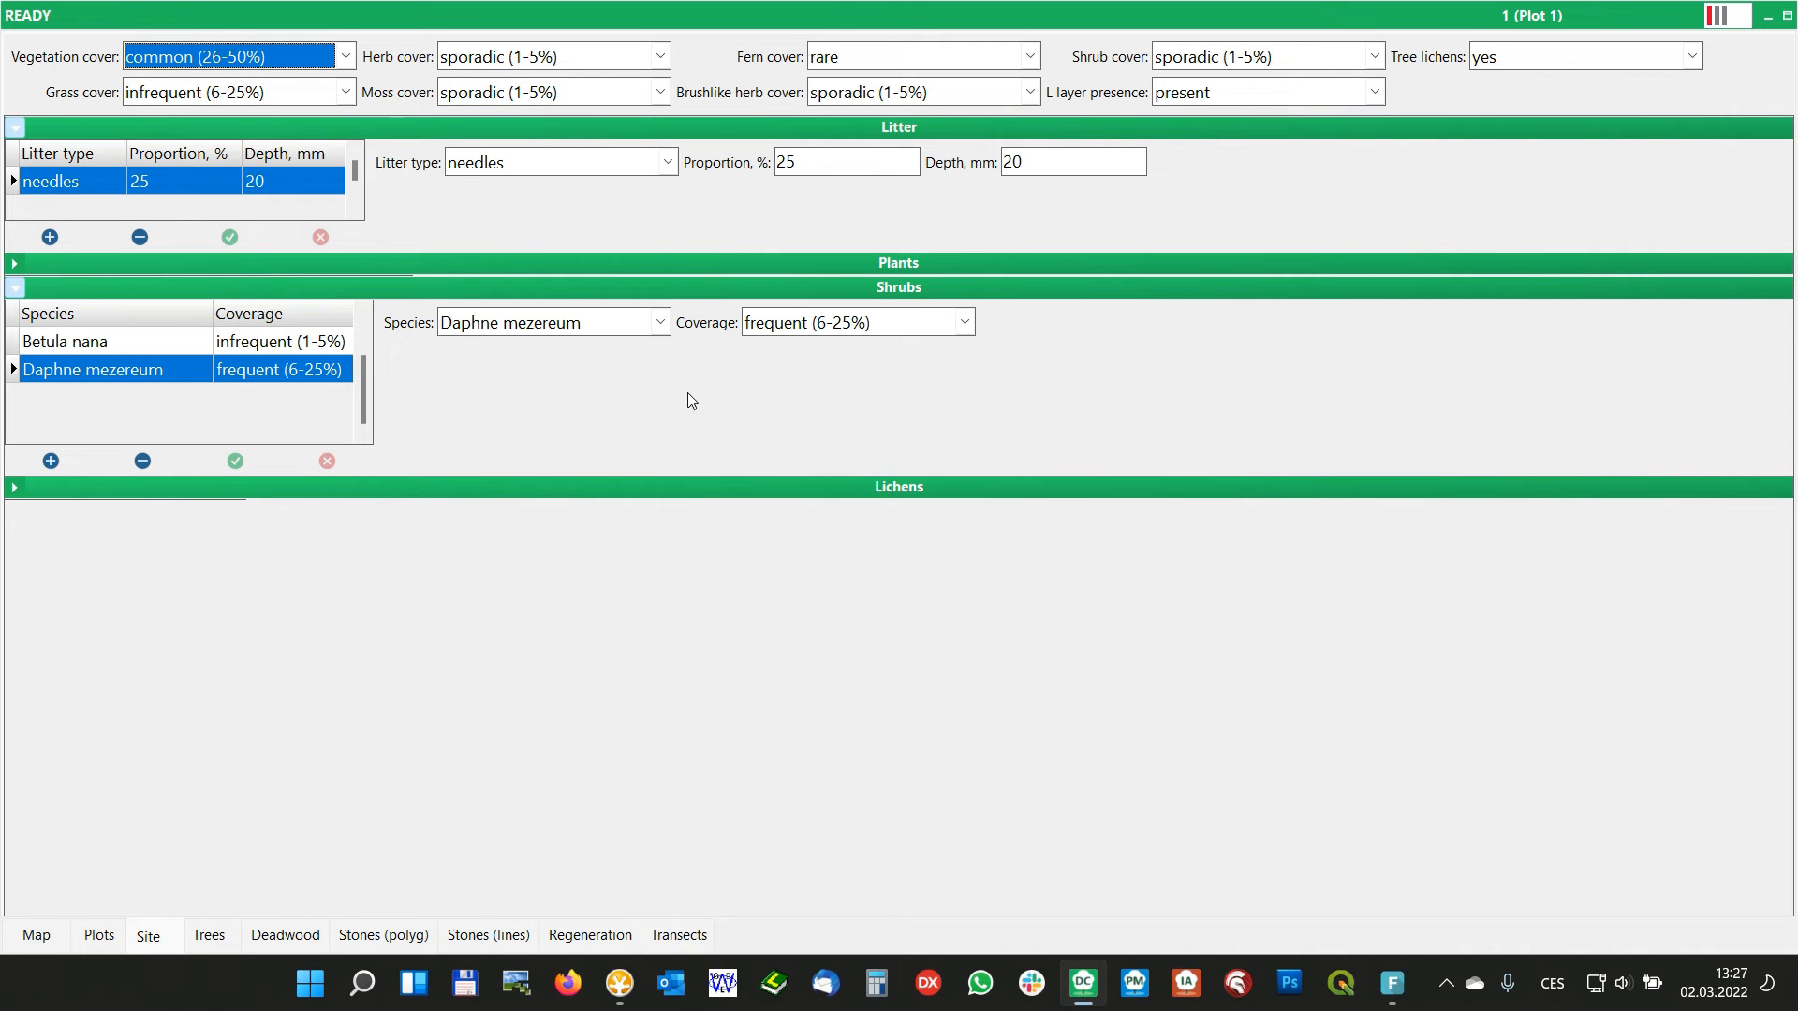
left_click(705, 263)
left_click(705, 262)
left_click(688, 283)
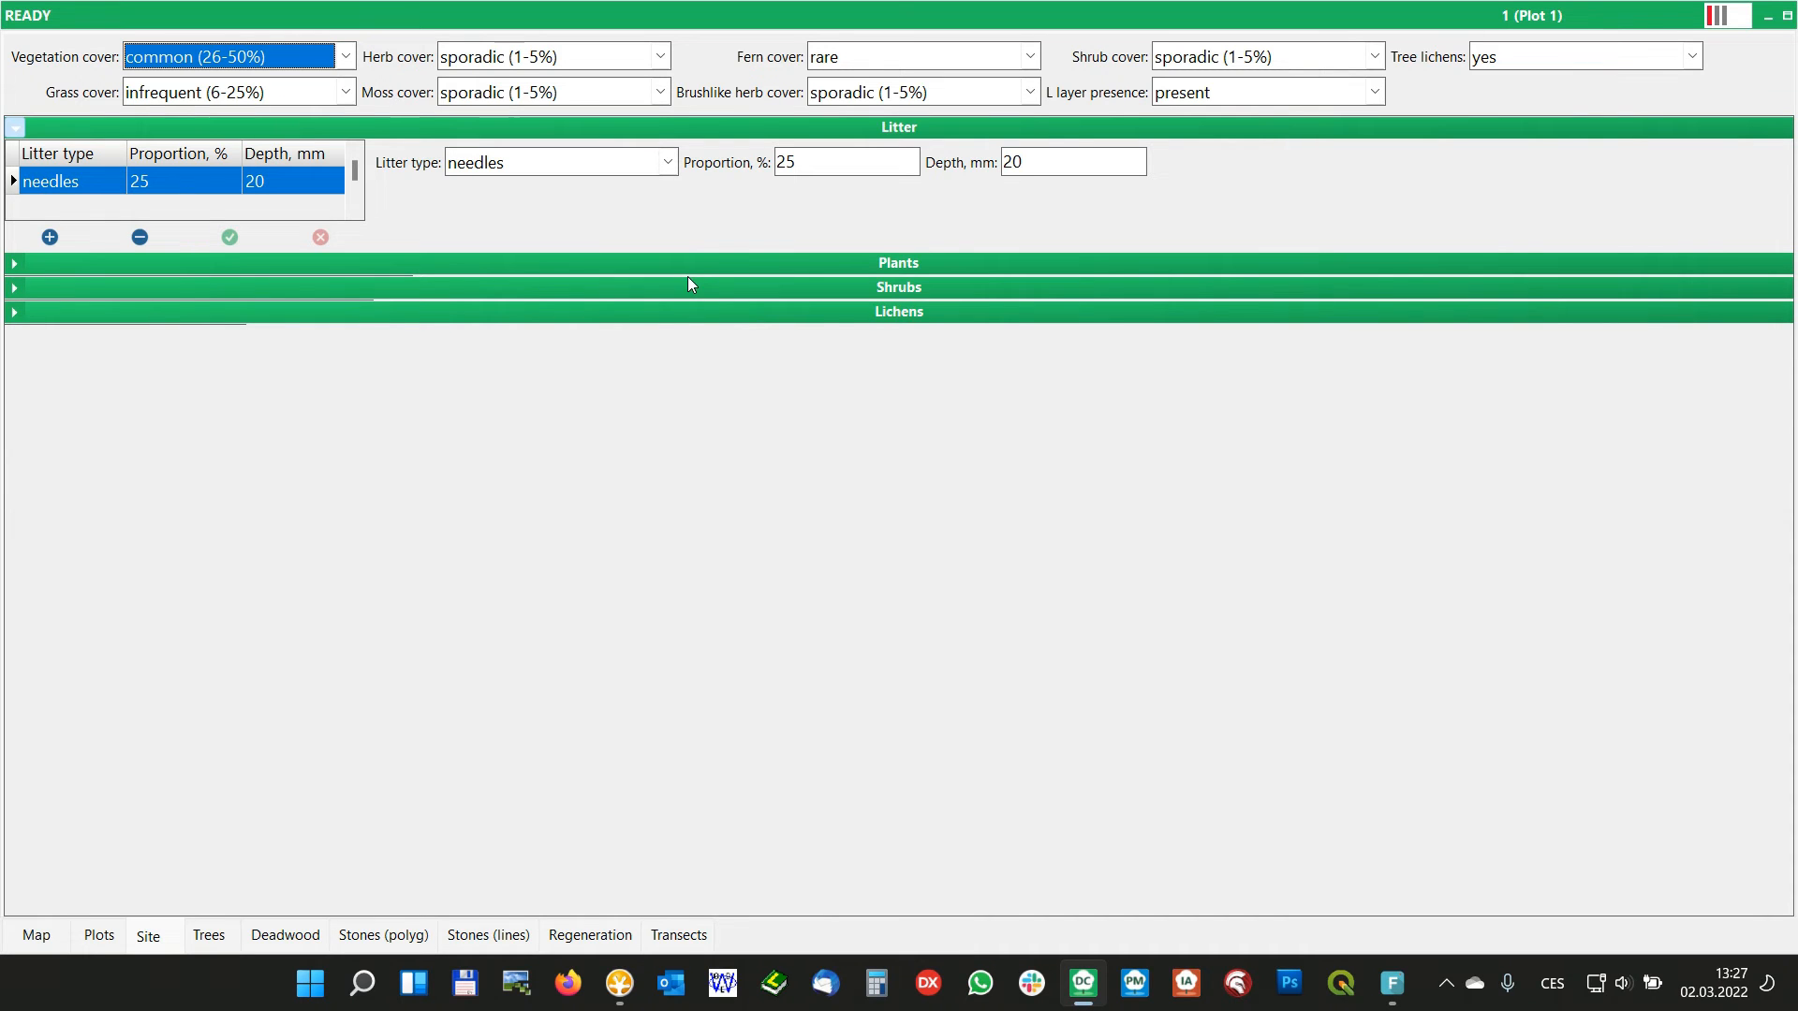
left_click(684, 261)
left_click(660, 459)
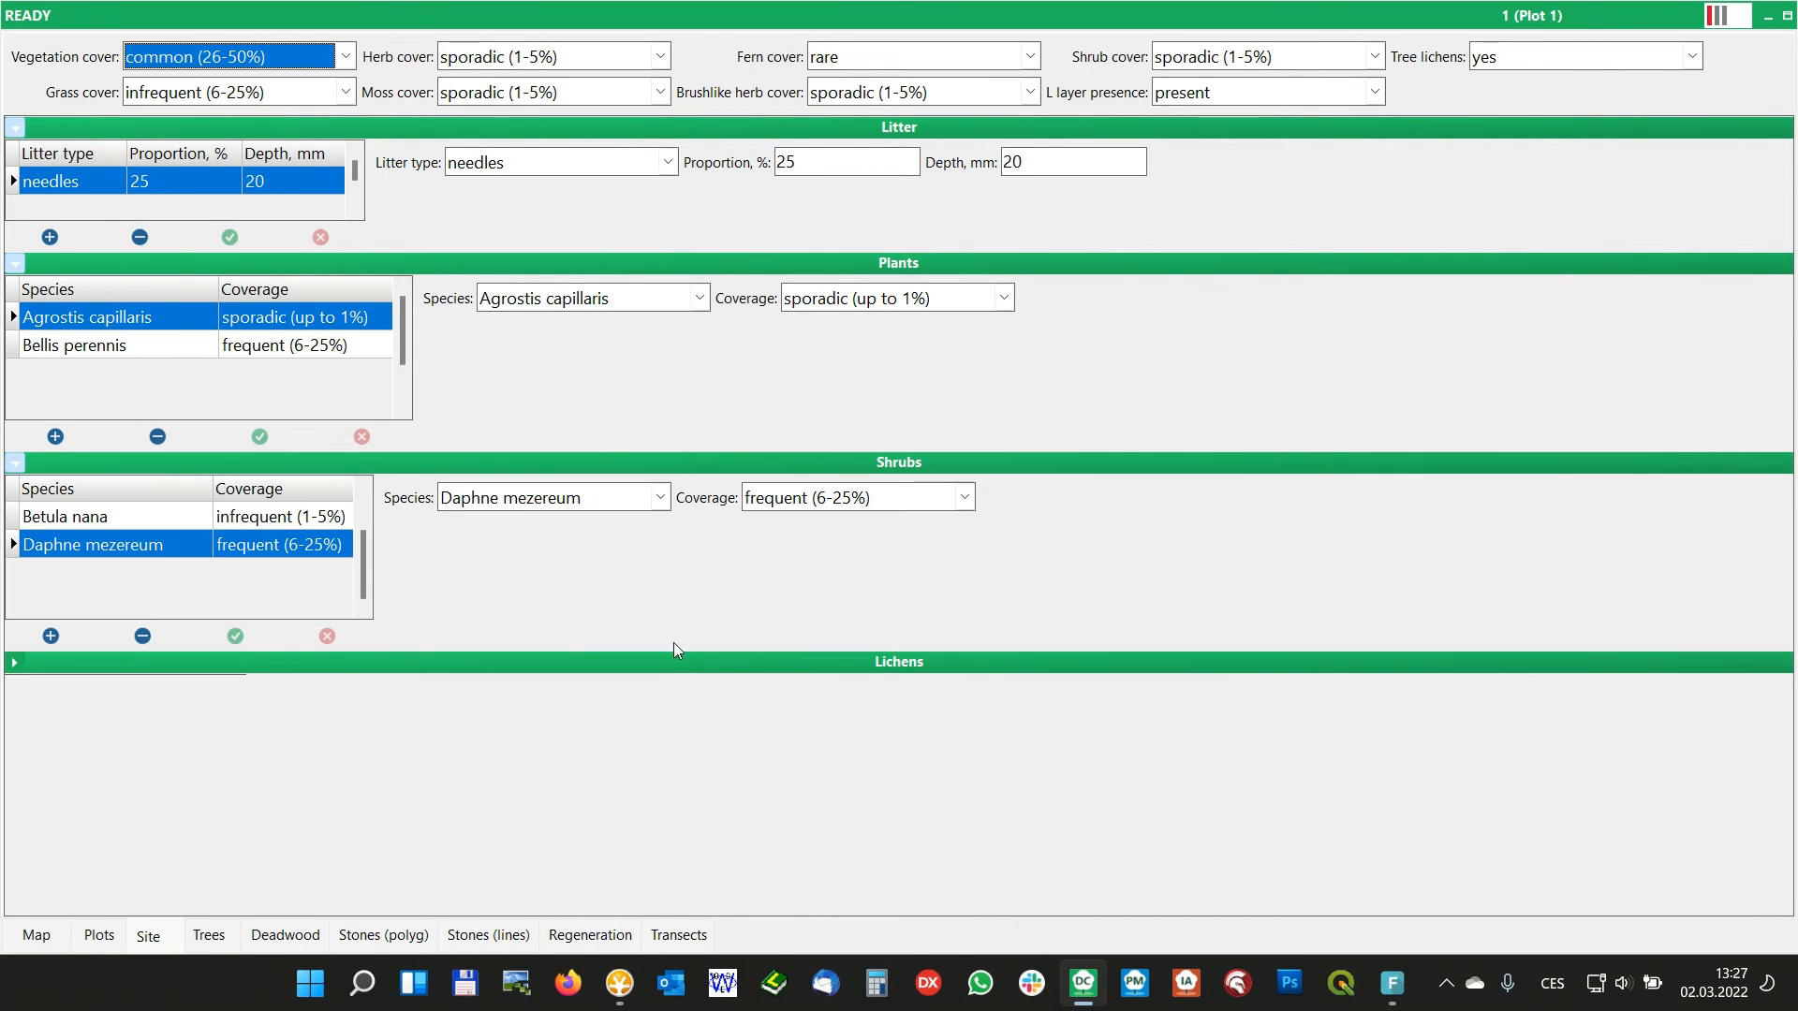
left_click(668, 663)
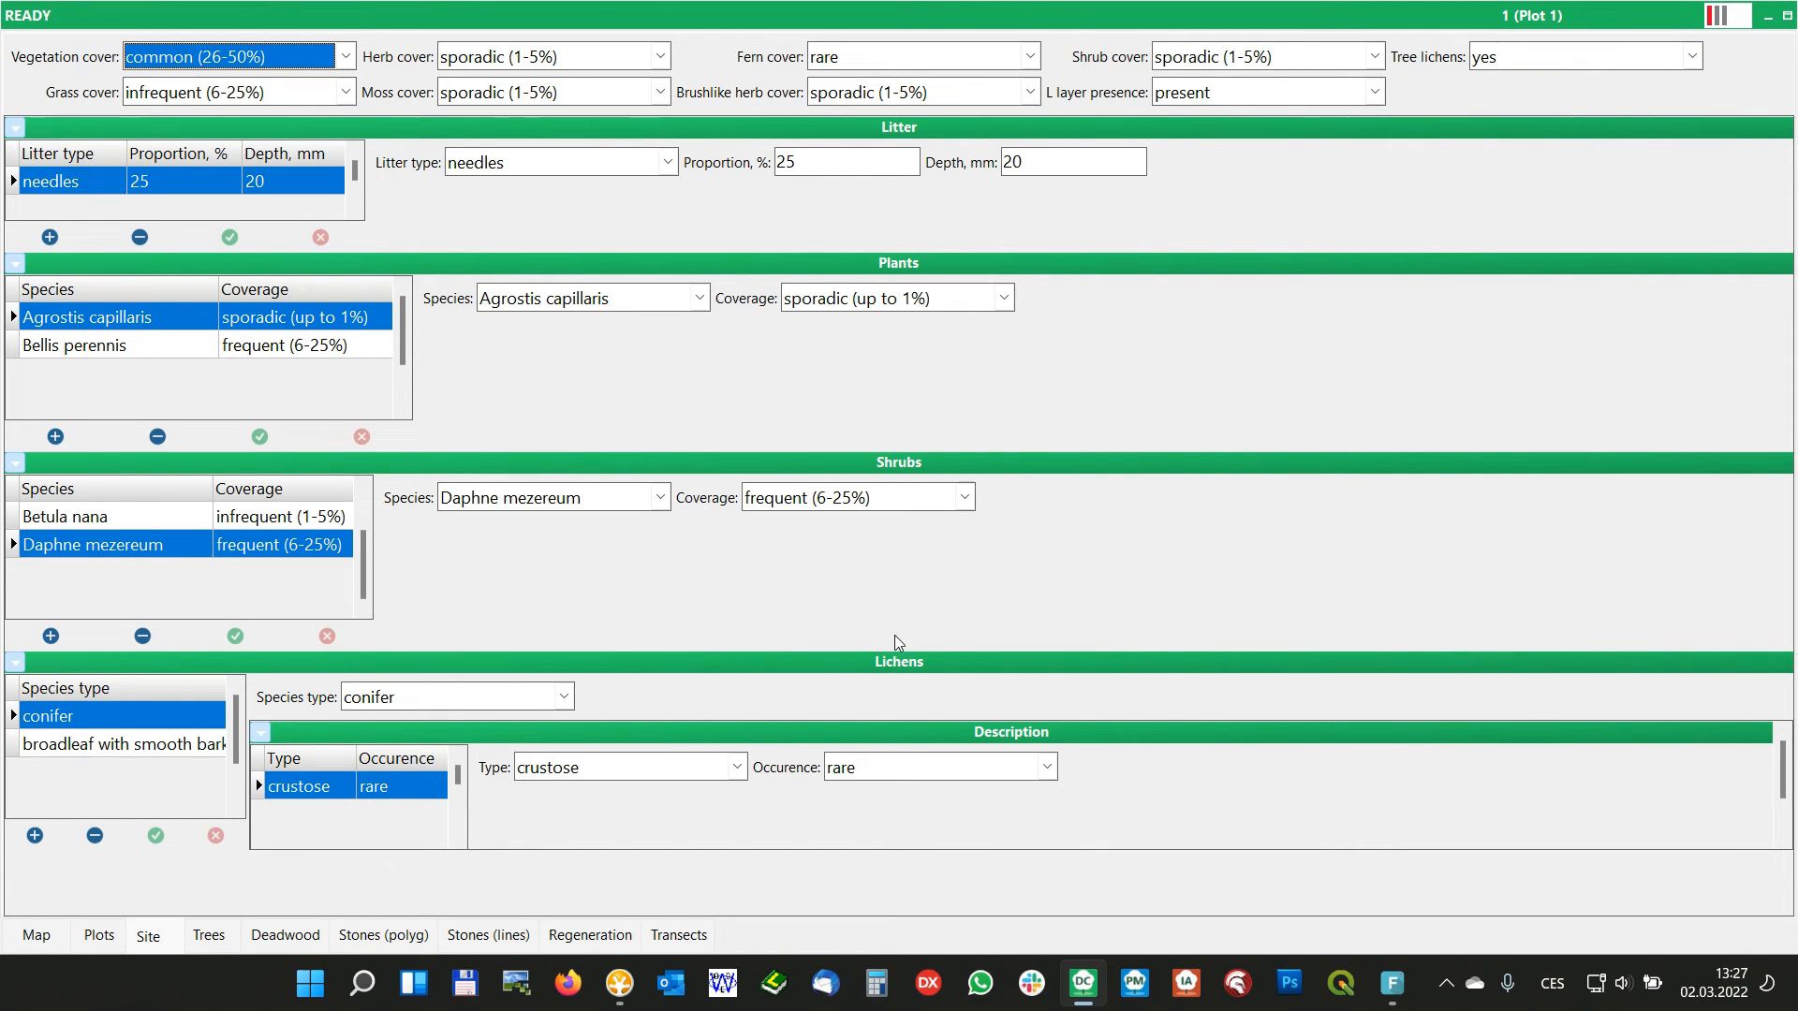
Set Shrub cover to no presence and agree to empty the Shrubs layer
left_click(1375, 58)
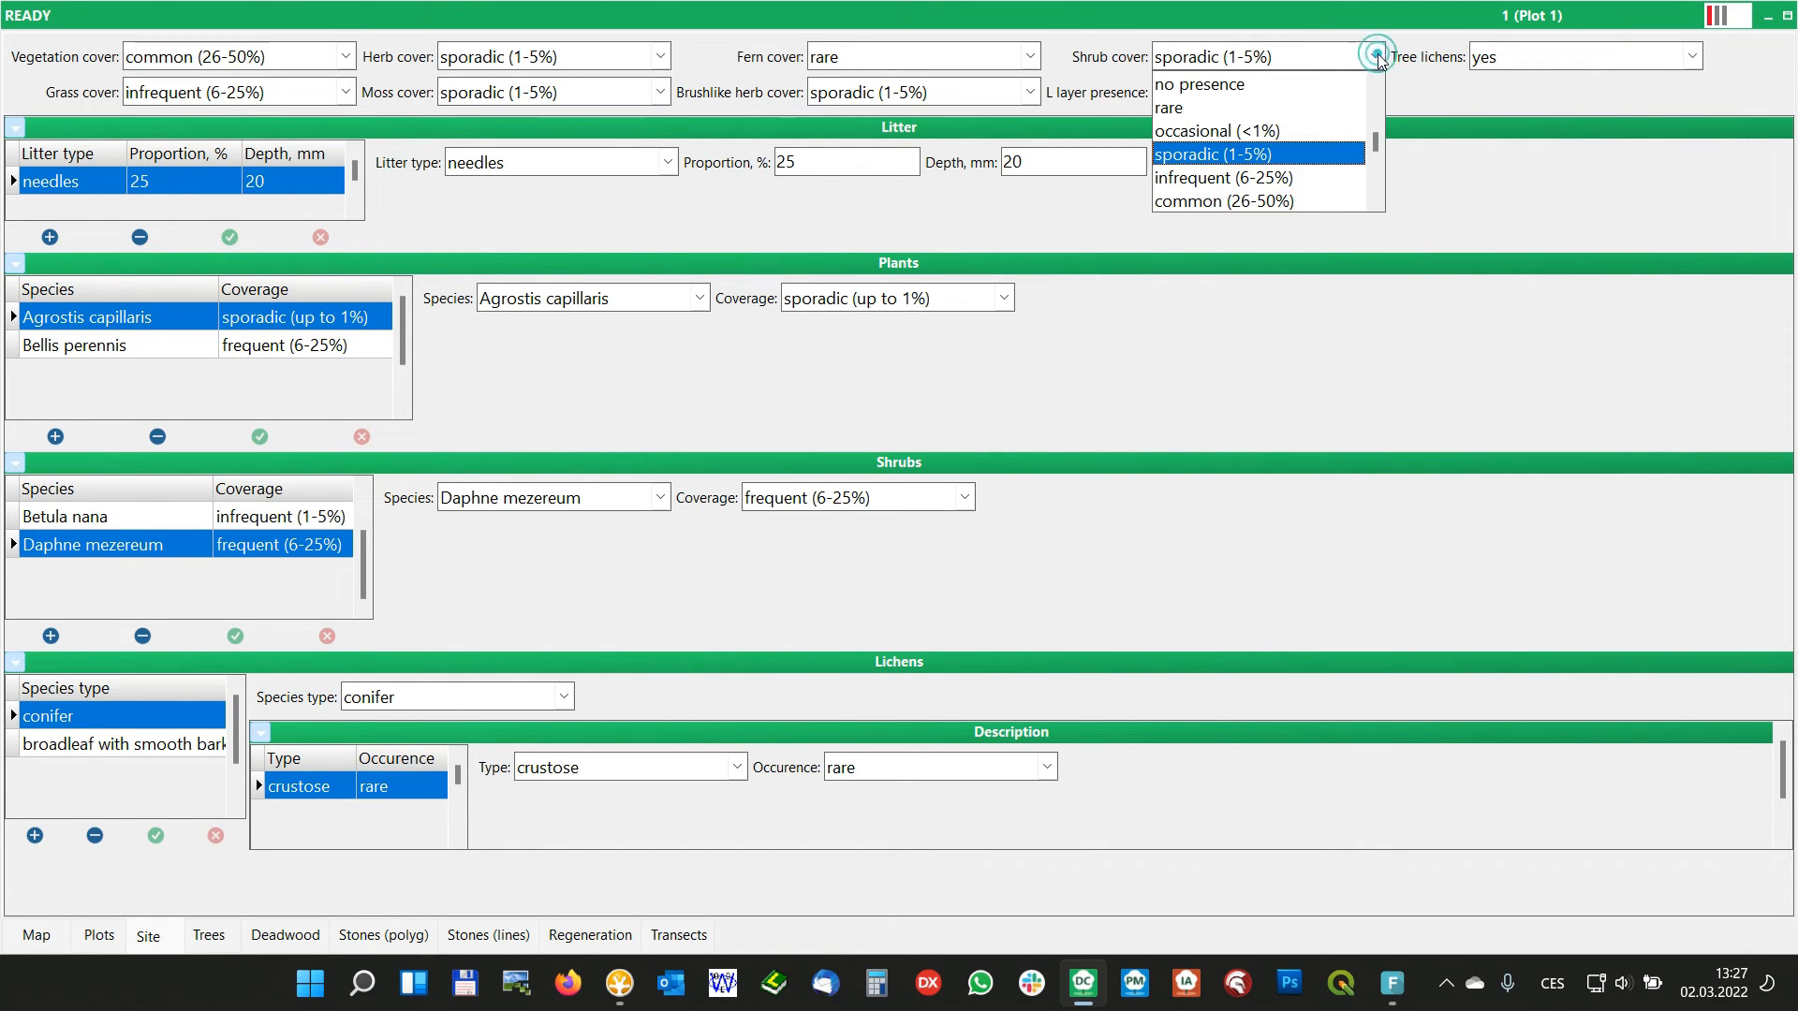
left_click(1182, 85)
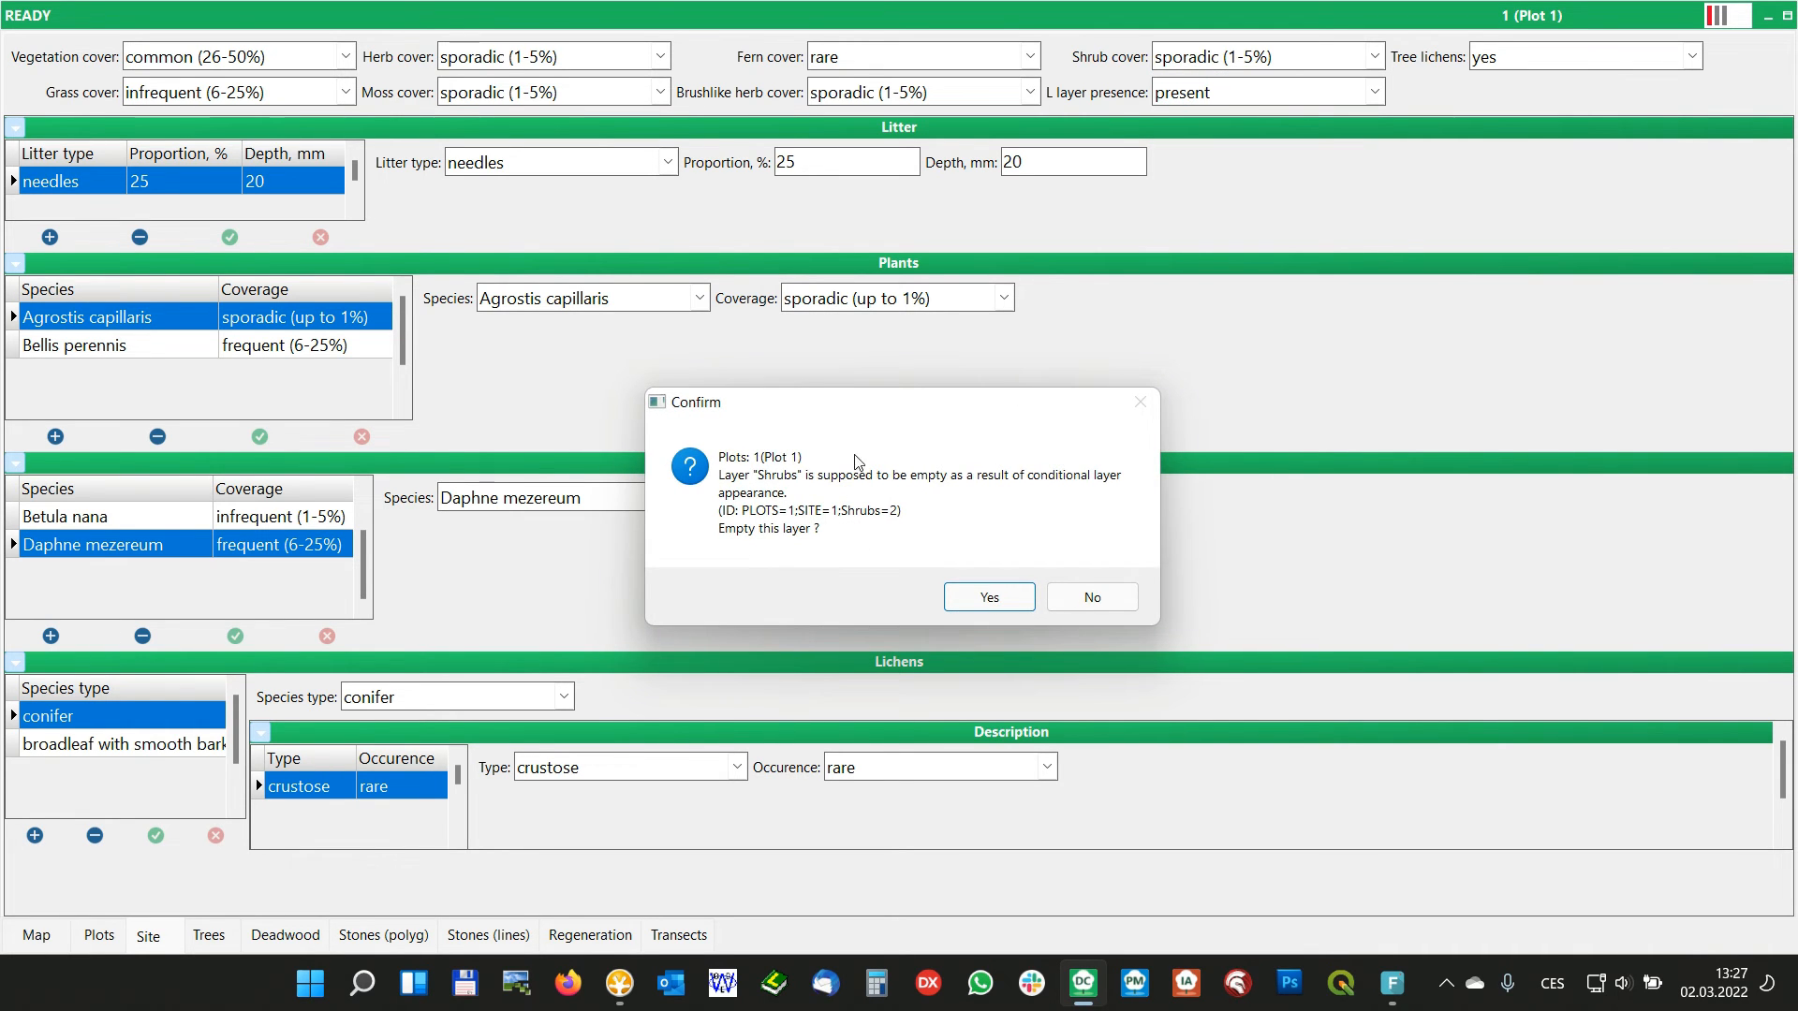
left_click_drag(829, 402, 851, 231)
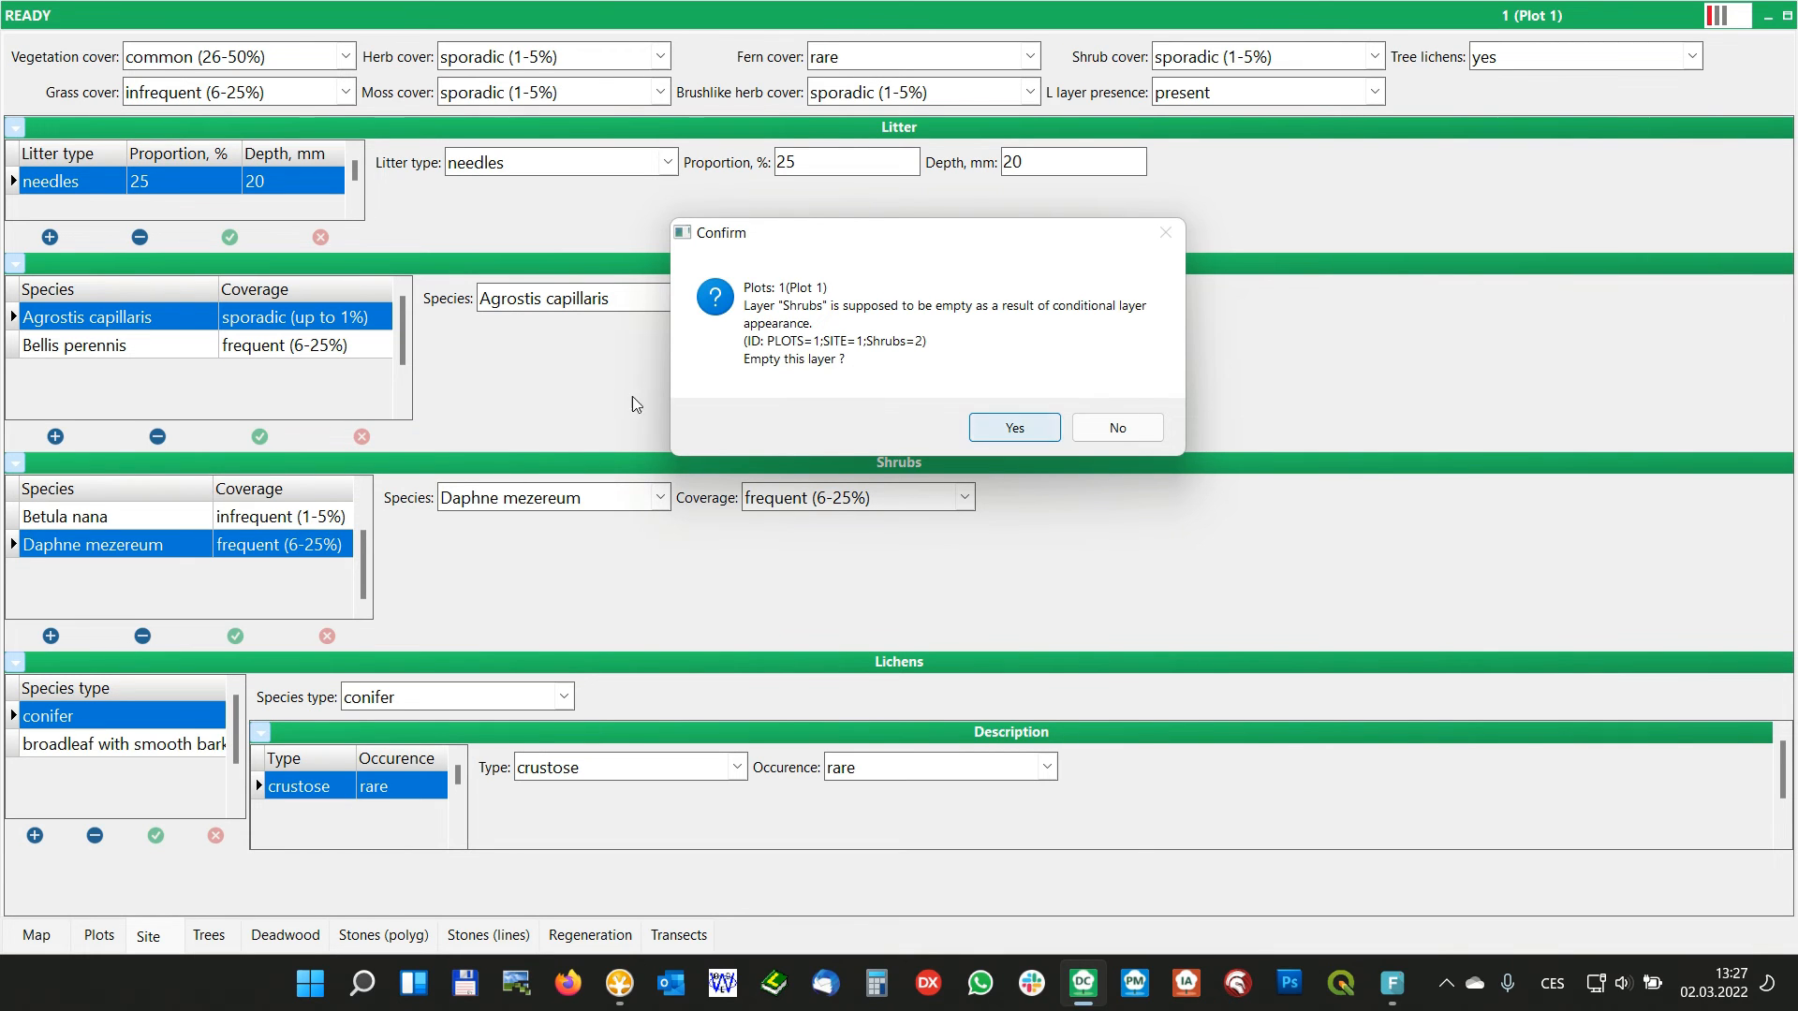
left_click(1014, 427)
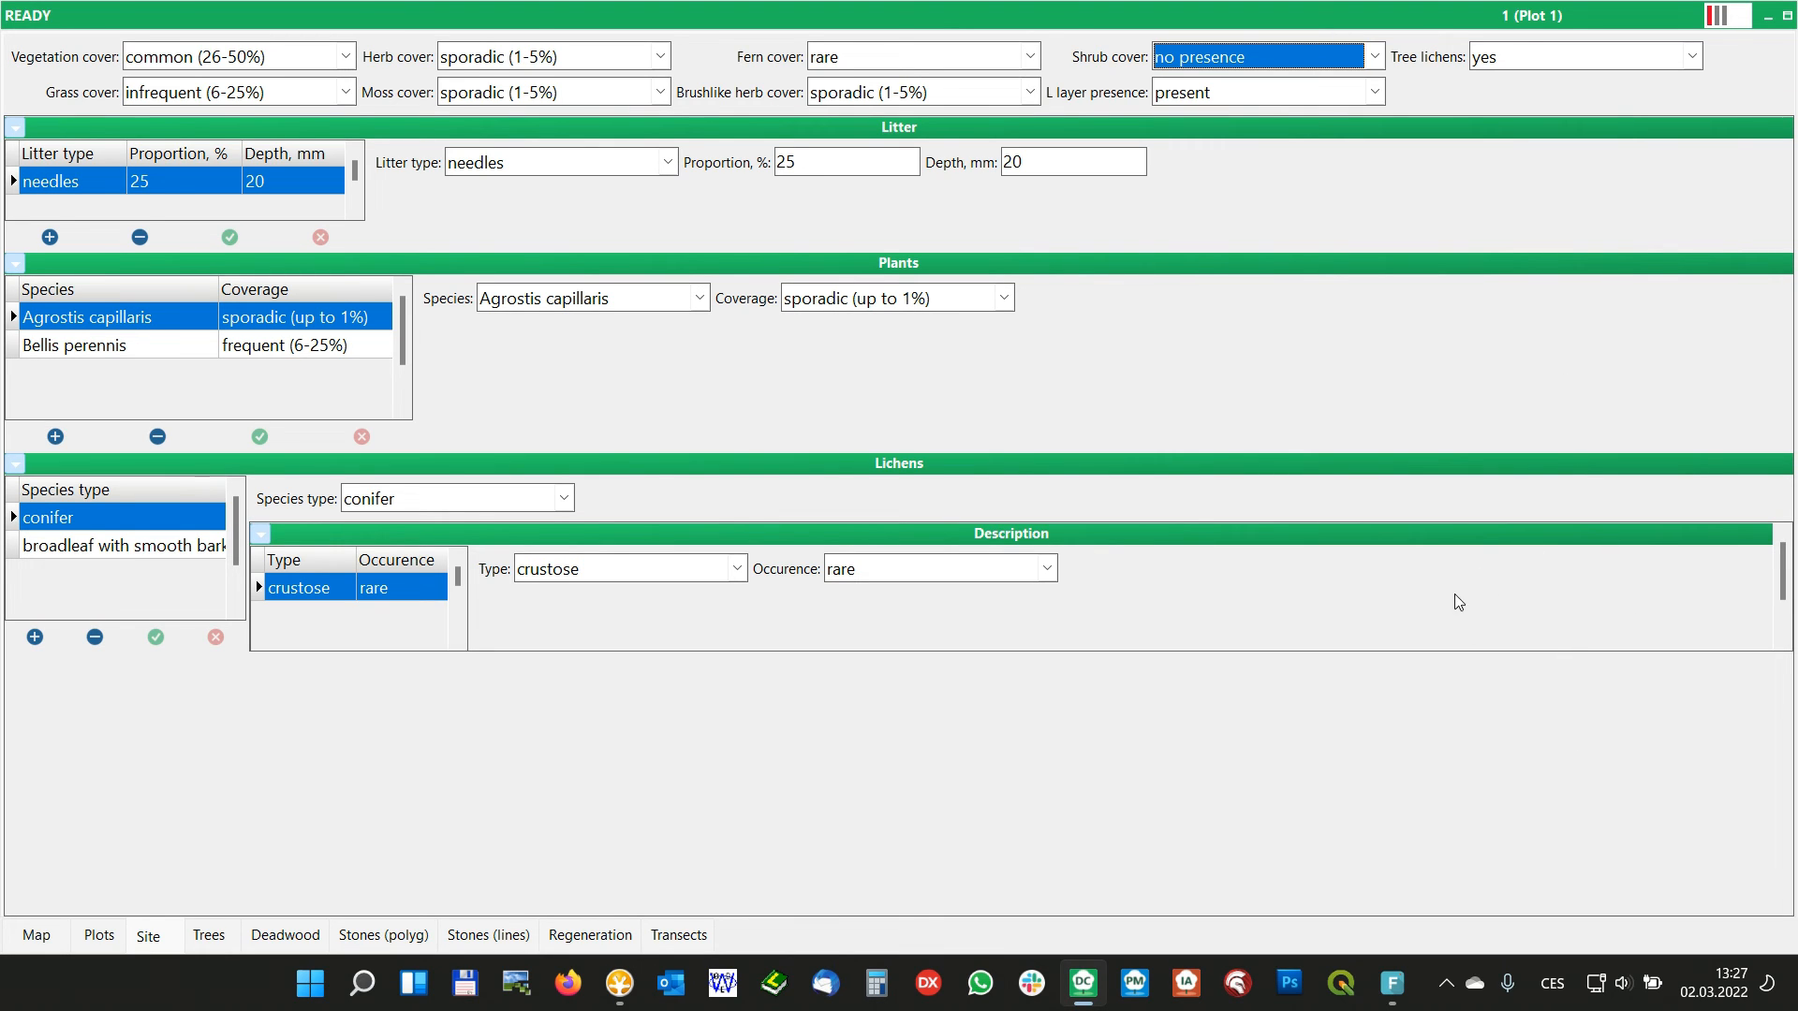
Set Shrub cover to occasional (<1%) to bring back the Shrubs panel
mouse_move(1782, 572)
left_mouse_down()
mouse_move(1782, 600)
mouse_move(1782, 536)
mouse_move(1782, 599)
mouse_move(1763, 545)
left_mouse_up()
left_click(1374, 57)
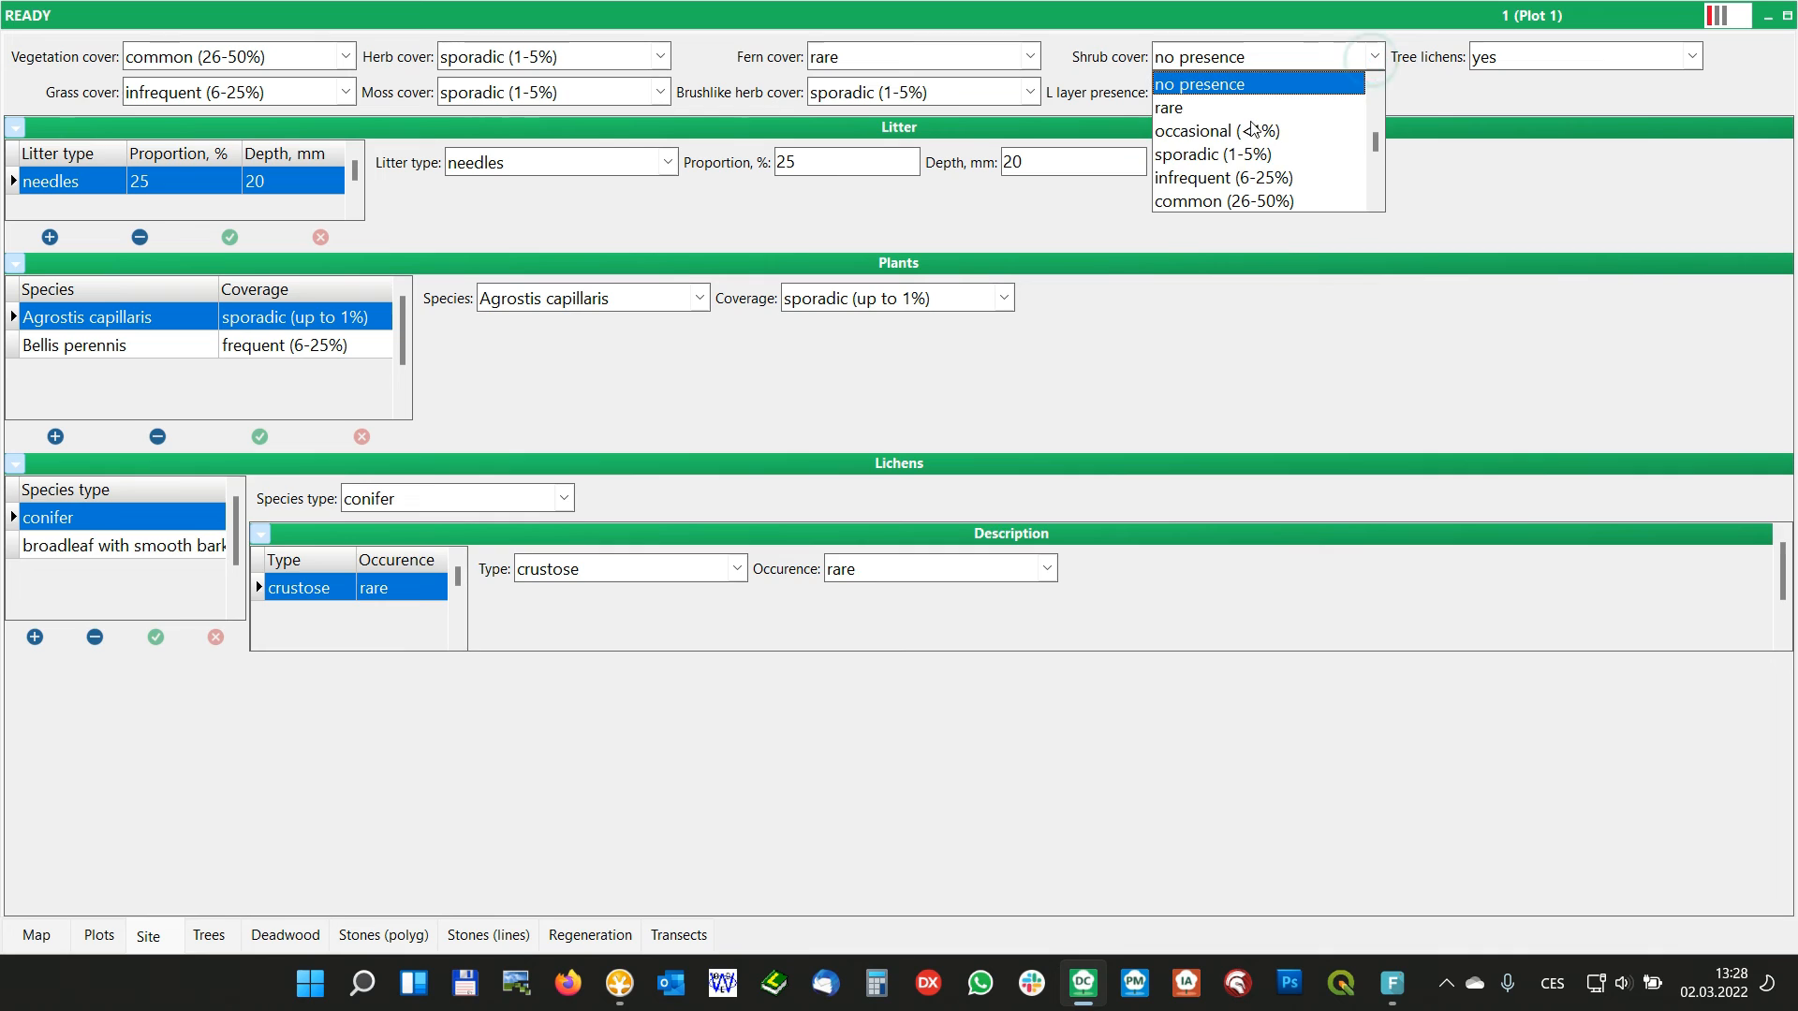
left_click(1193, 132)
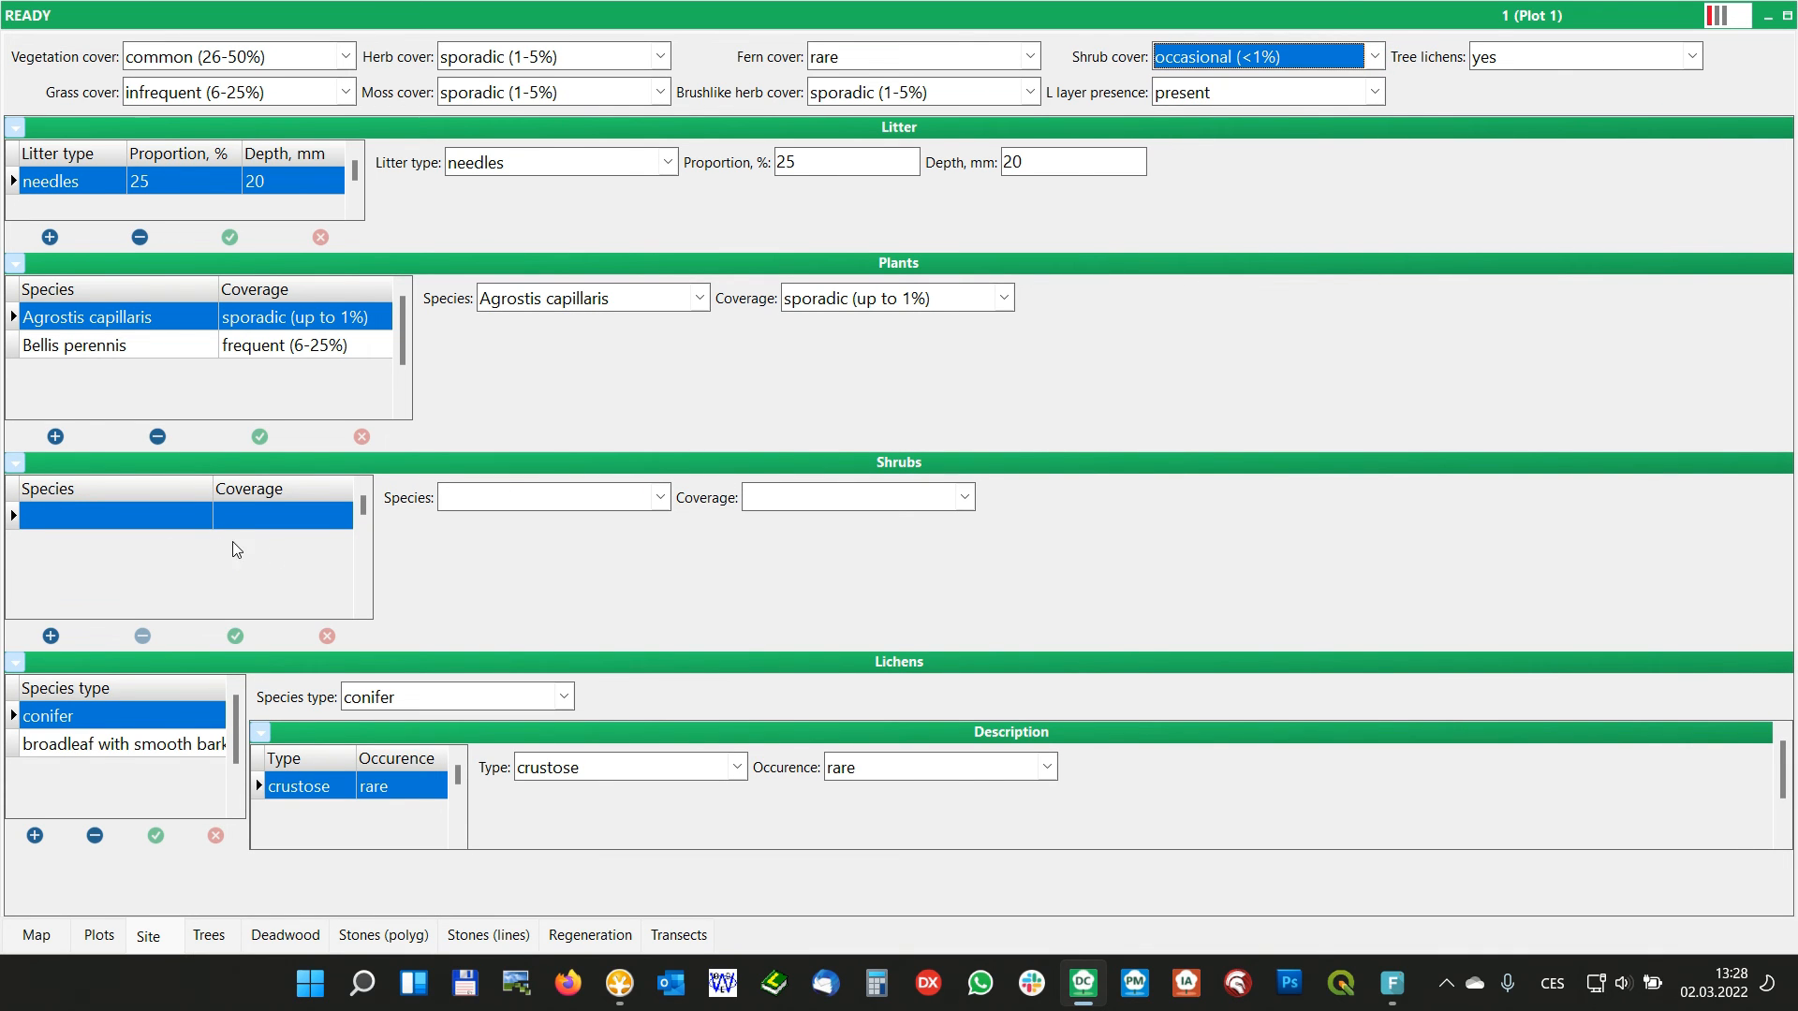
Increase the Shrubs panel's height in two rounds until the Site form's panels extend beyond the visible area
right_click(408, 548)
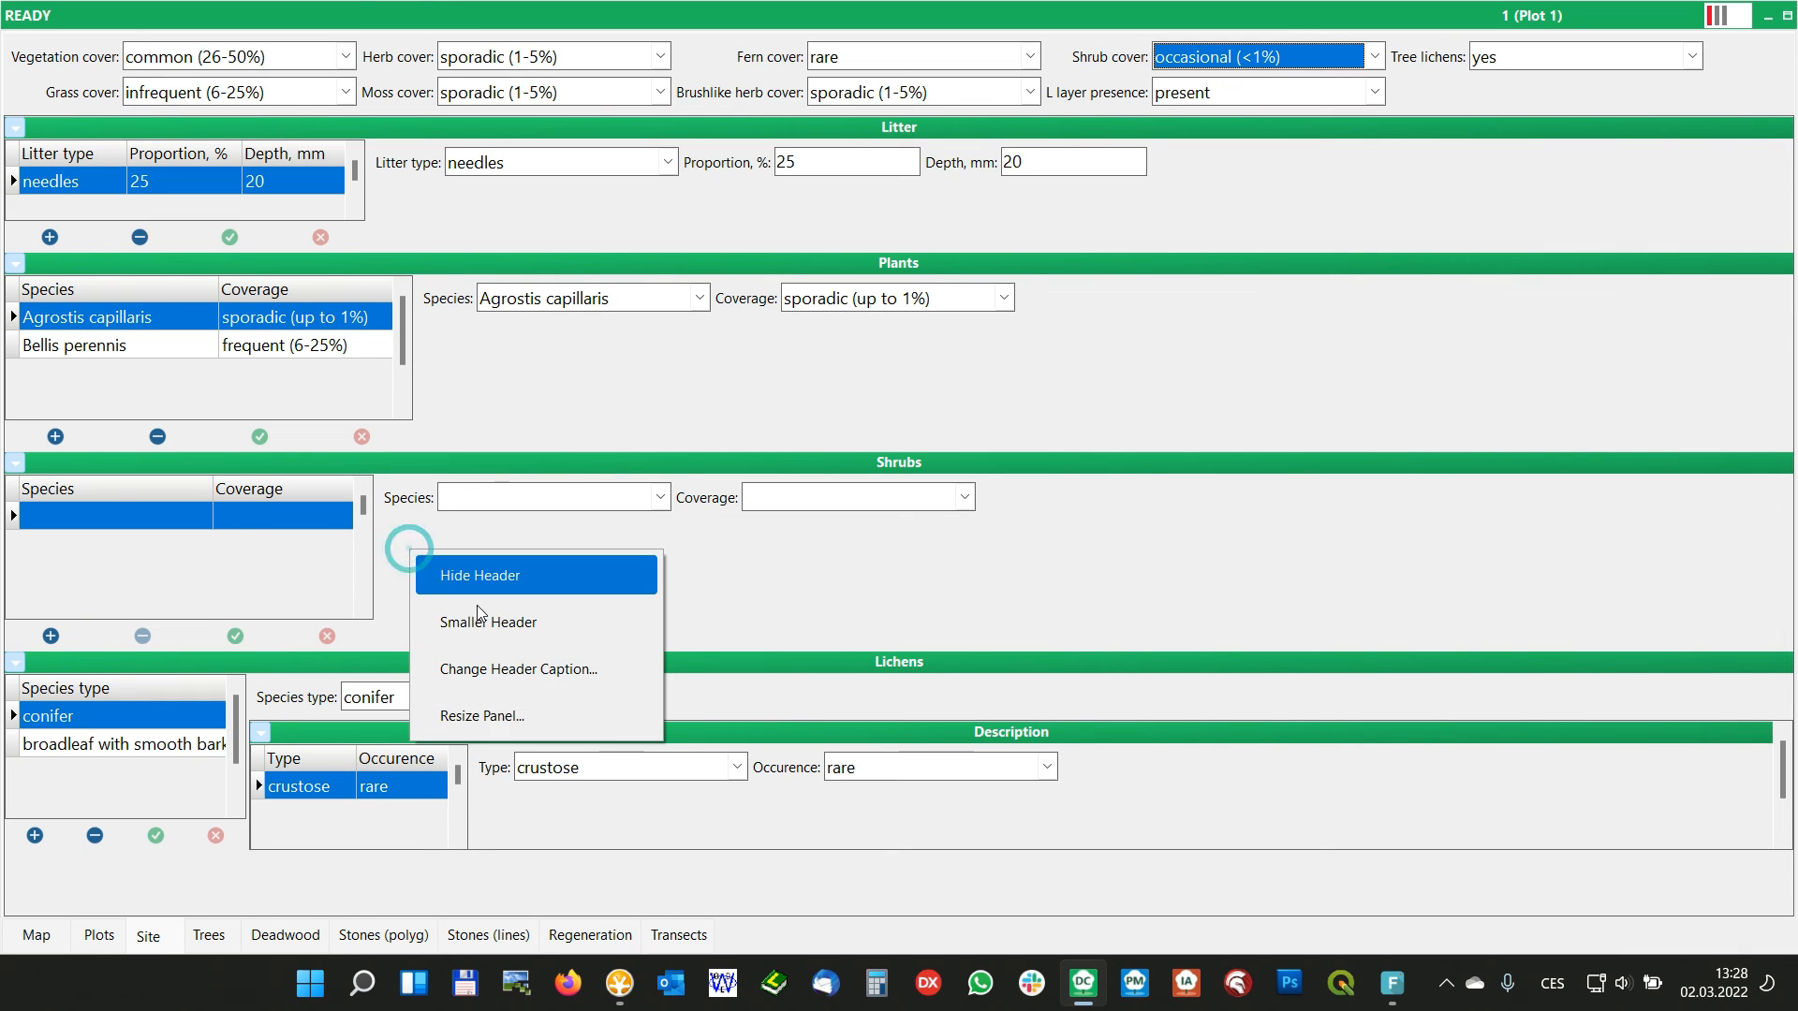
left_click(512, 719)
left_click_drag(177, 428, 331, 464)
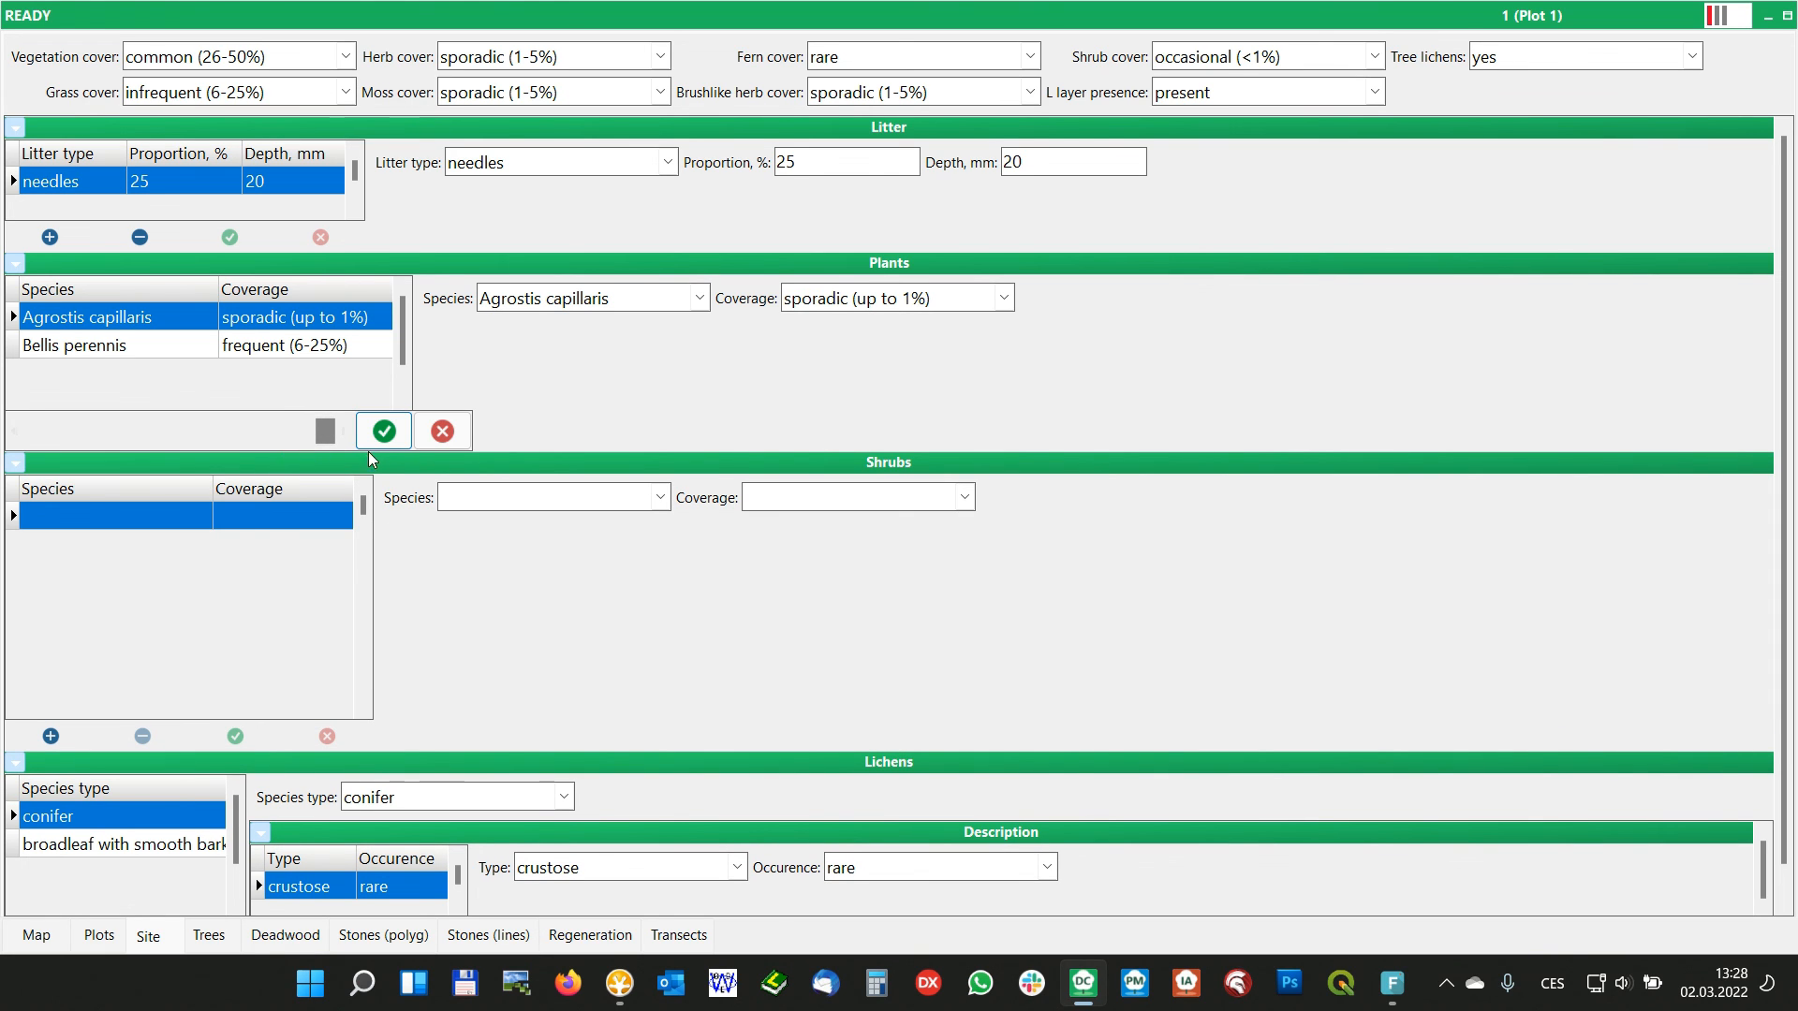
right_click(438, 541)
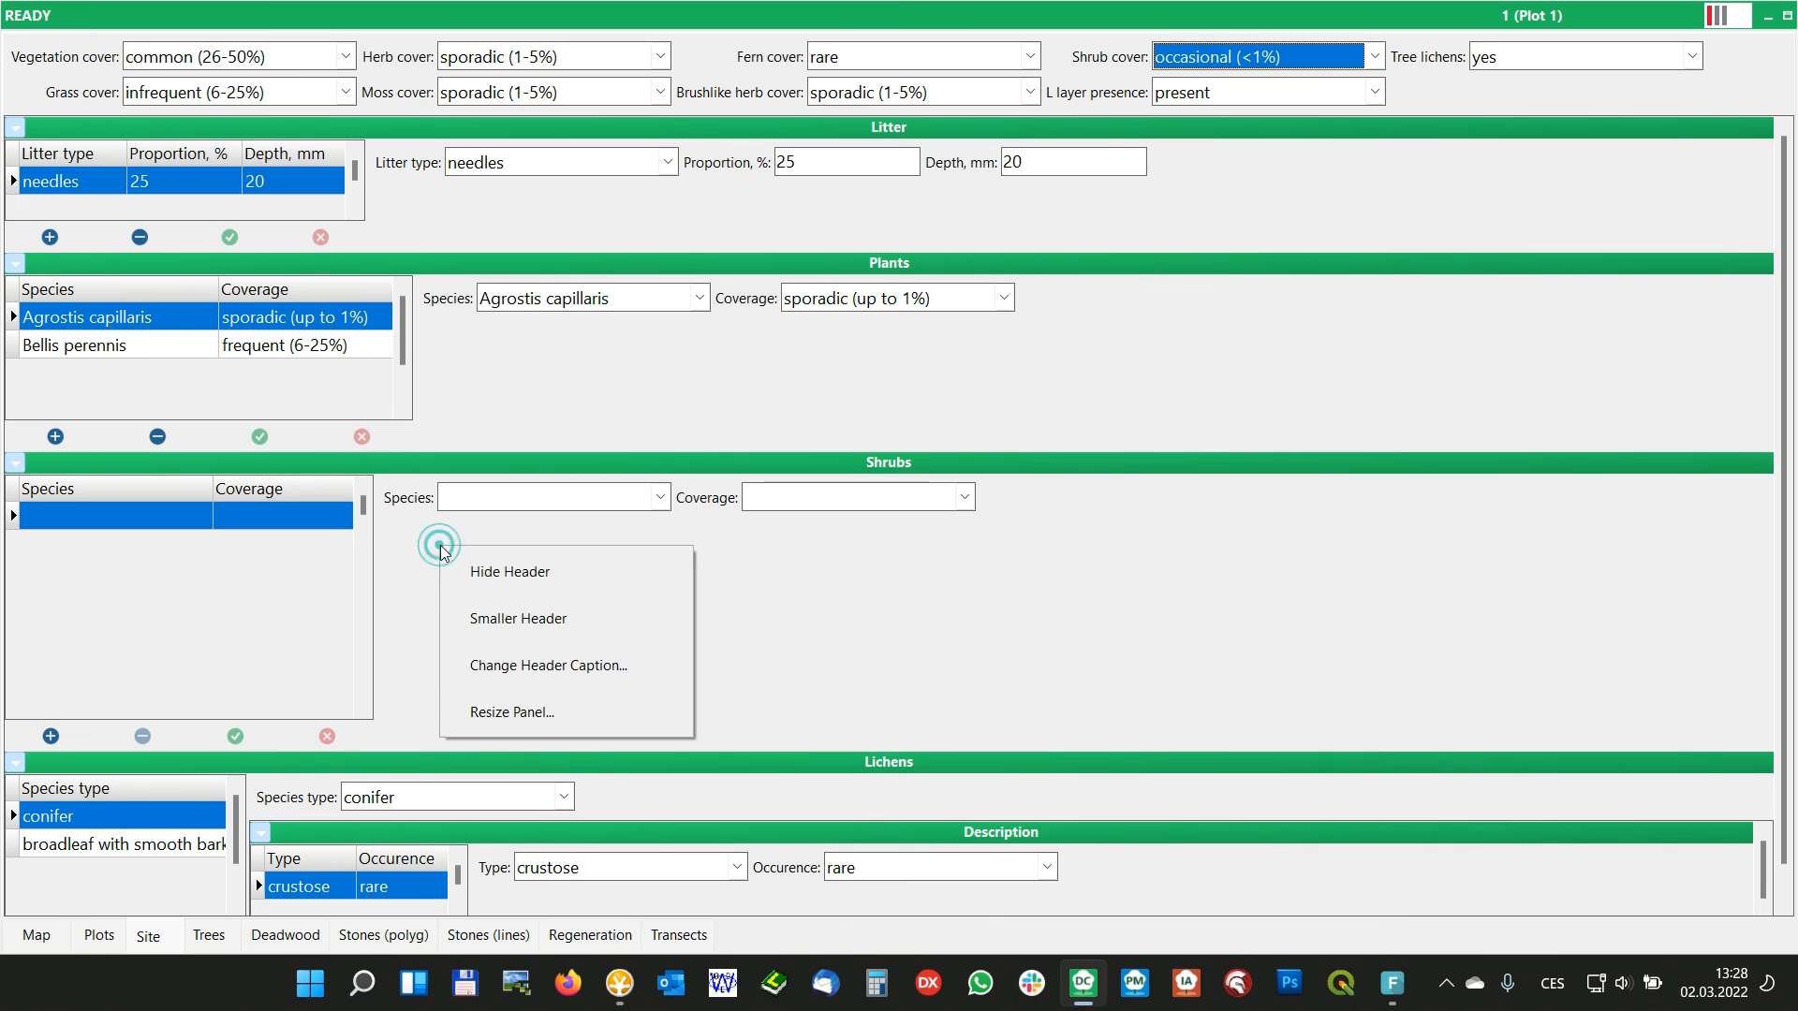
left_click(543, 704)
left_click_drag(180, 431, 252, 419)
left_click(382, 430)
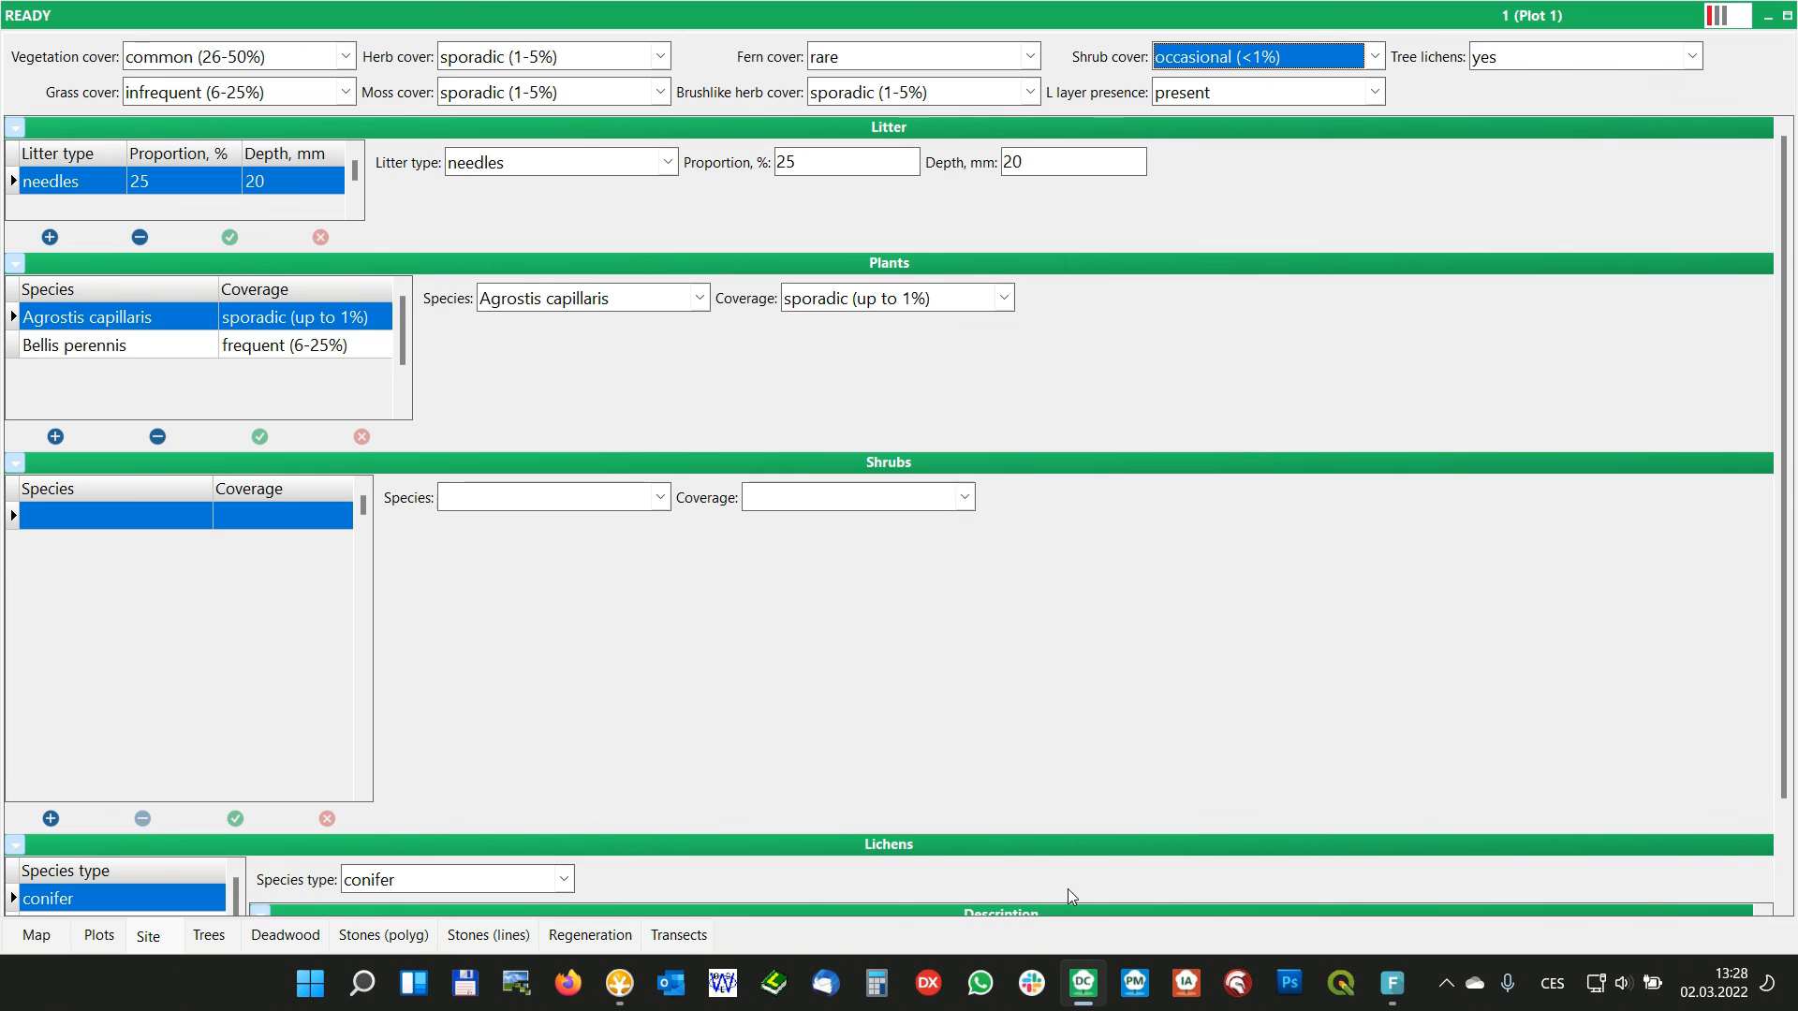
scroll(1784, 564, "down", 1)
left_click_drag(1782, 565, 1780, 422)
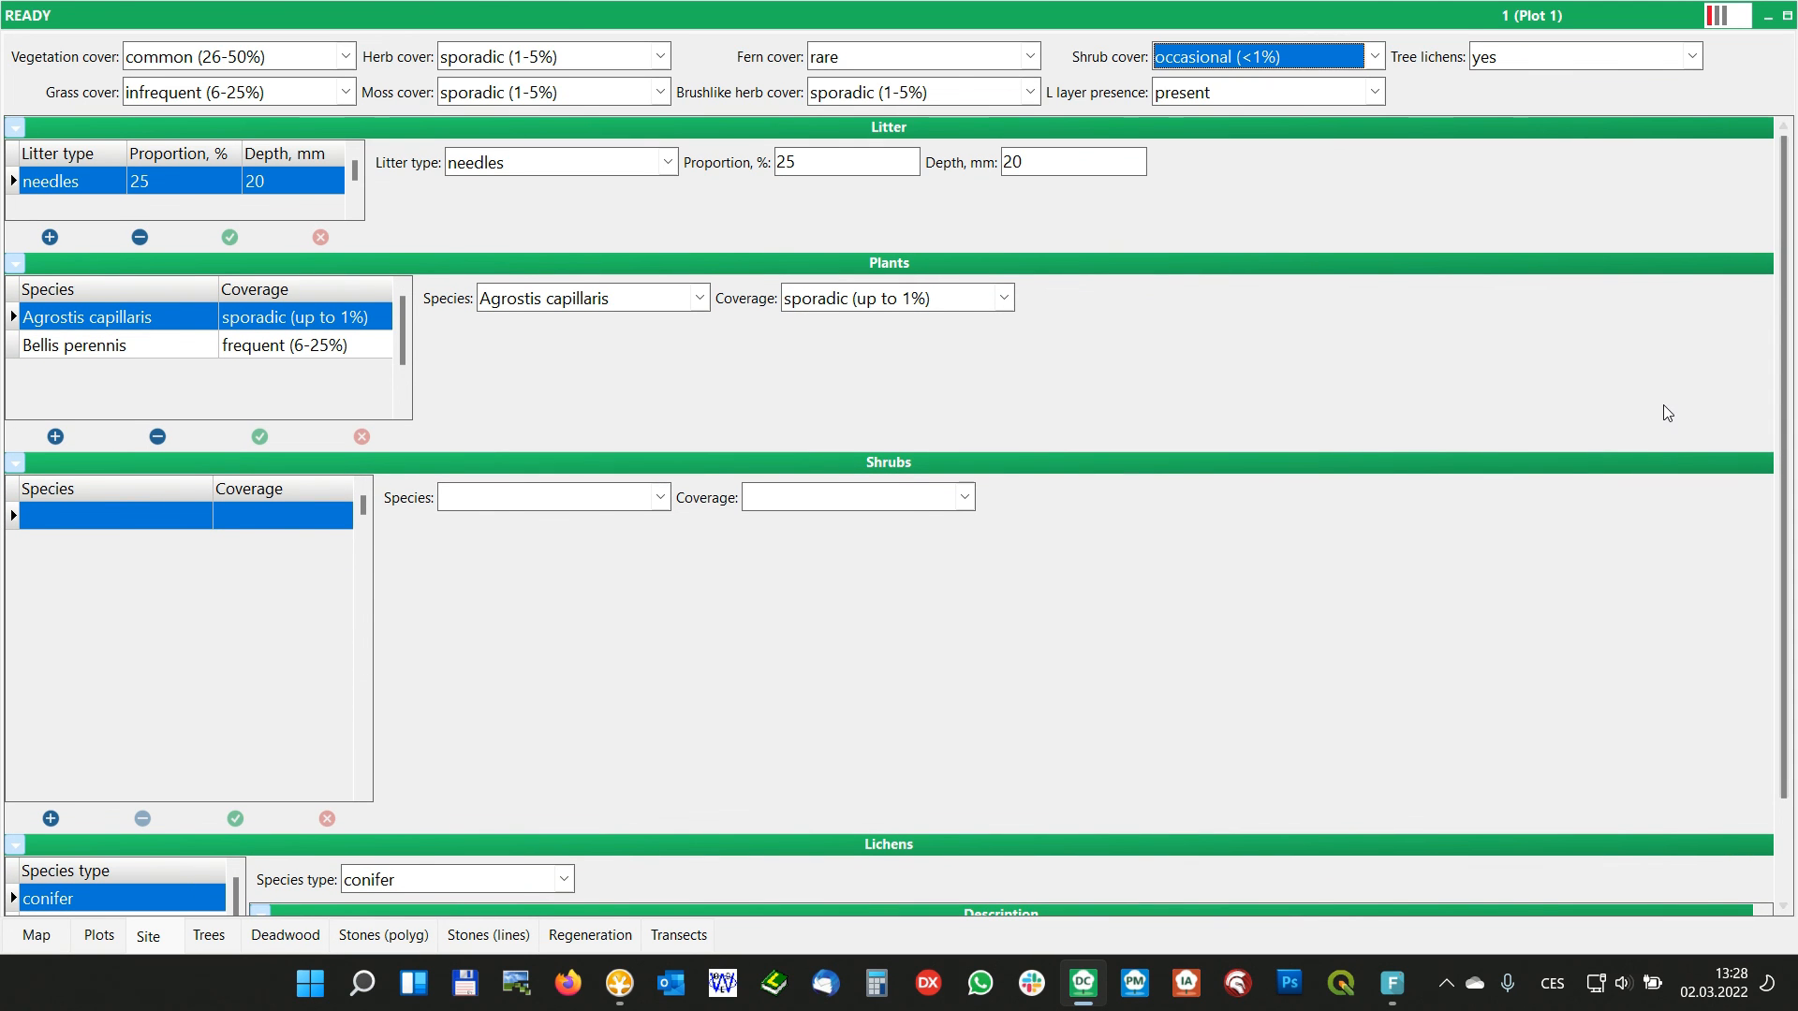